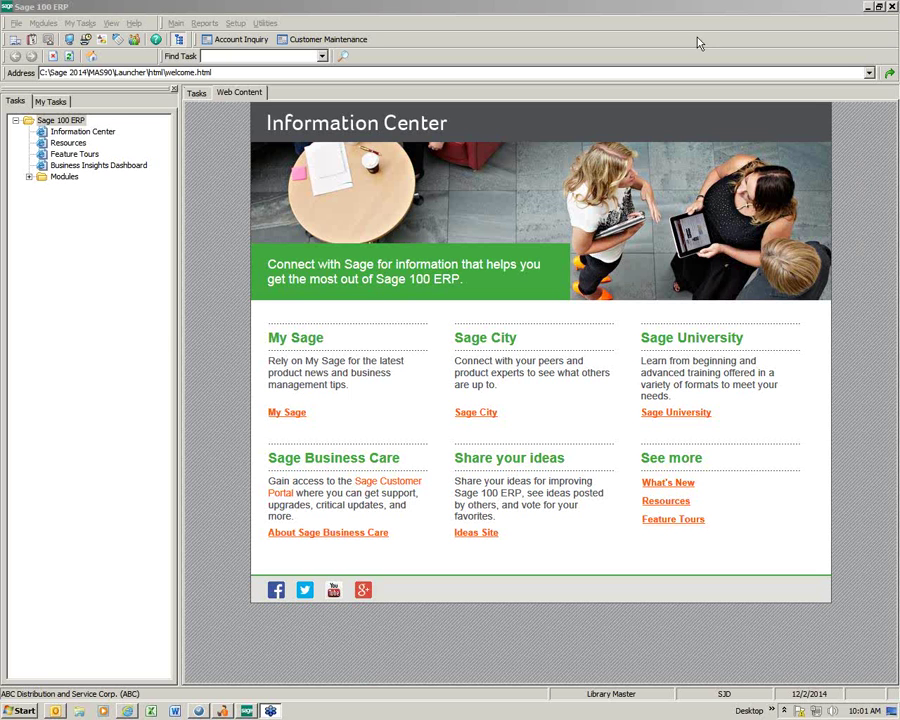
Open Customer Maintenance in the Accounts Receivable main tasks, accepting 12/2/2014 as the accounting date
click(29, 177)
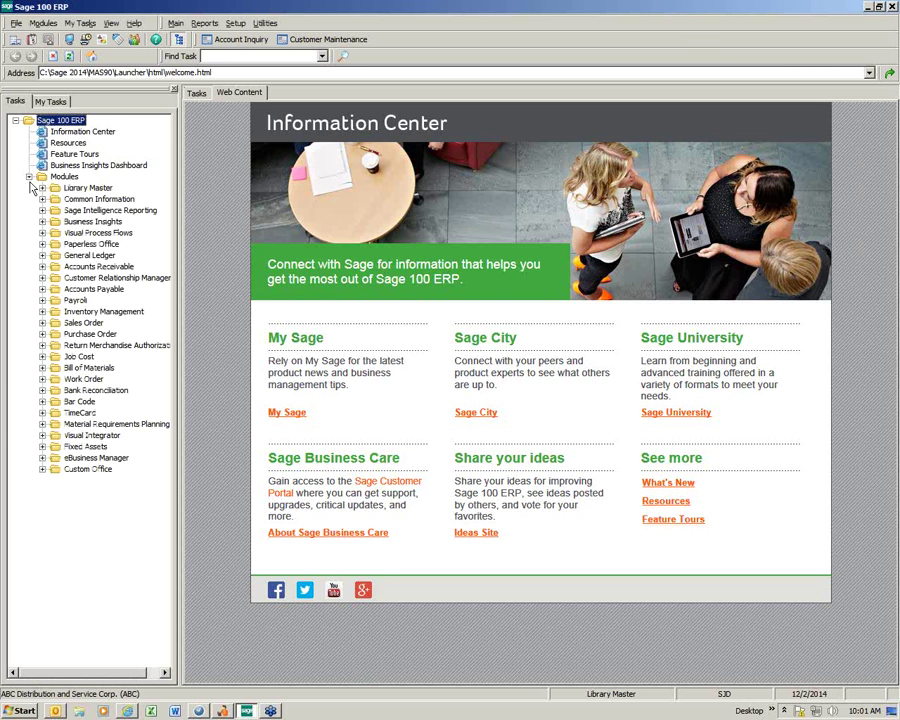
double_click(66, 266)
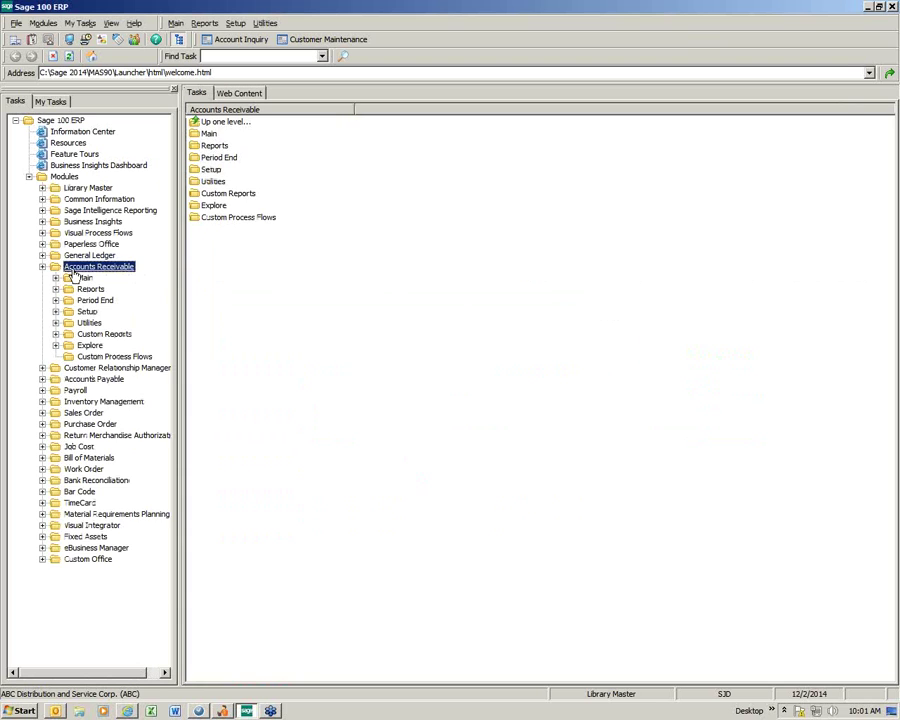
double_click(80, 278)
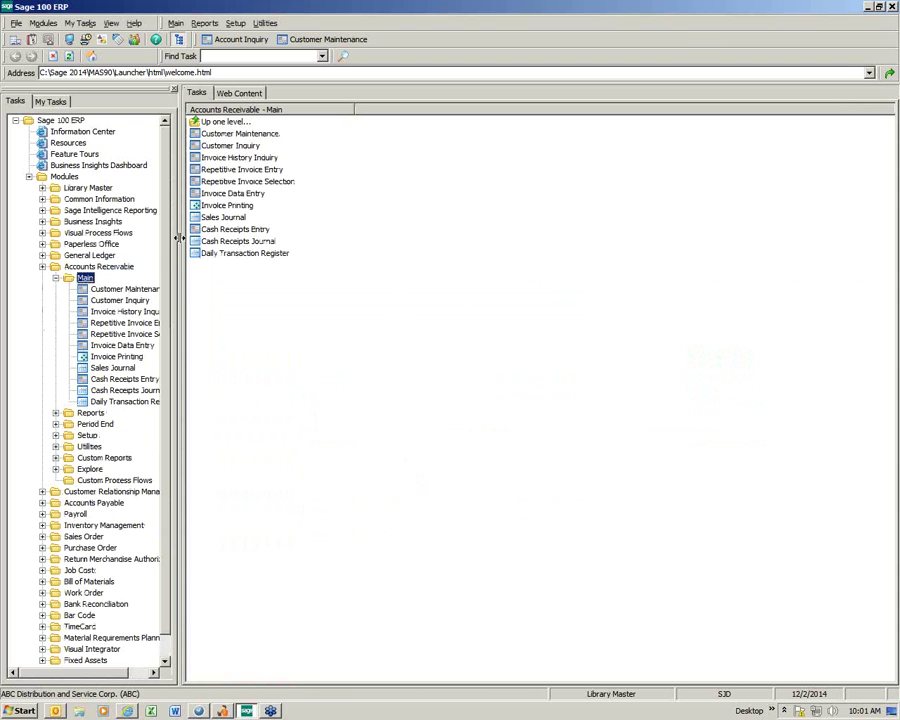
click(232, 134)
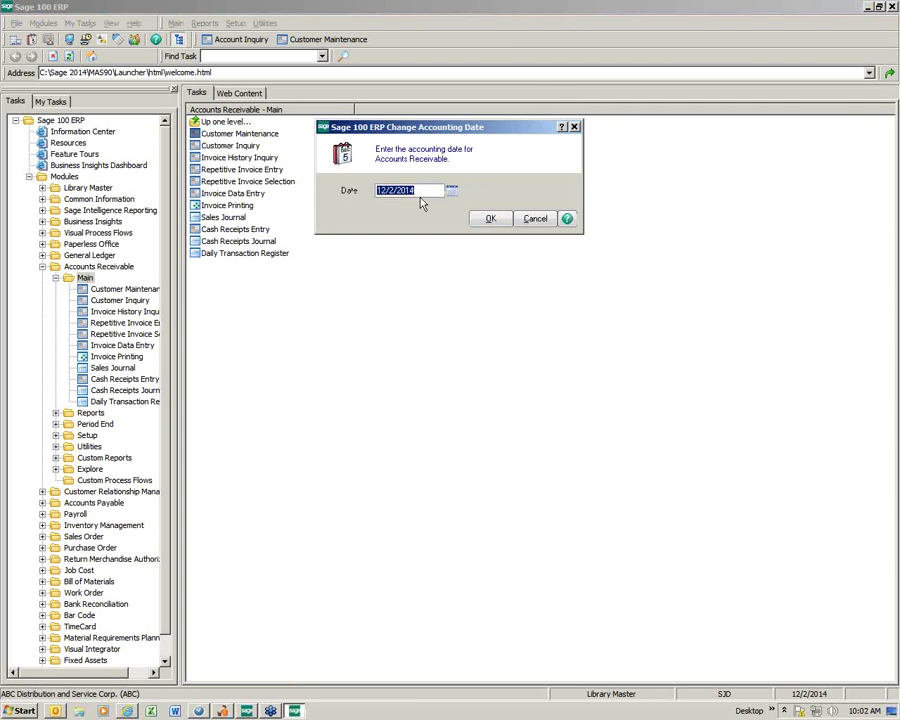
click(489, 222)
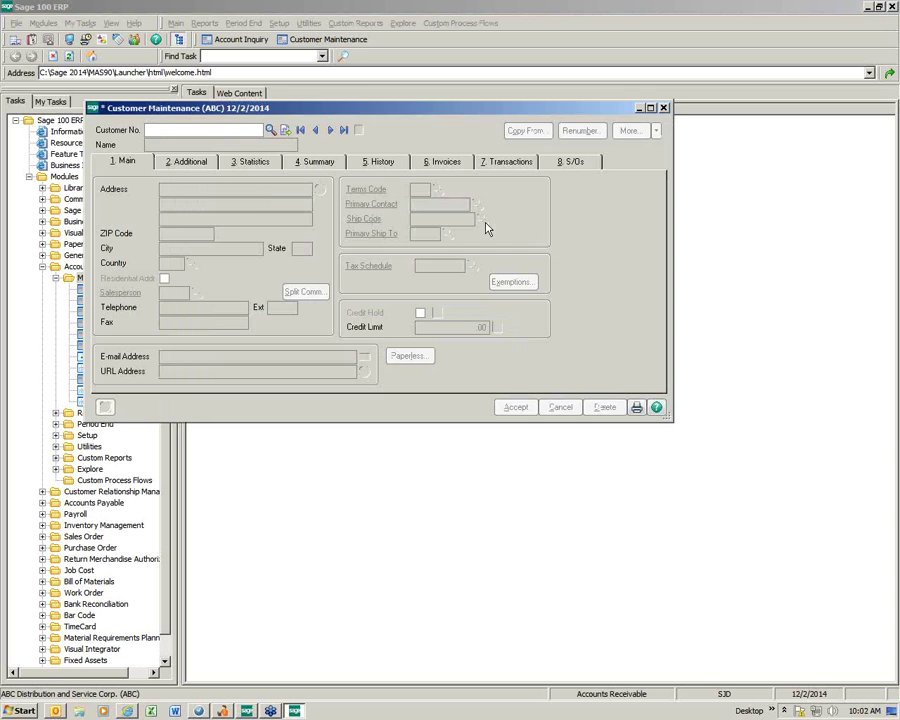
Examine the 5/31/2014 credit memo in American Business Futures' invoices, and close Customer Maintenance
click(330, 130)
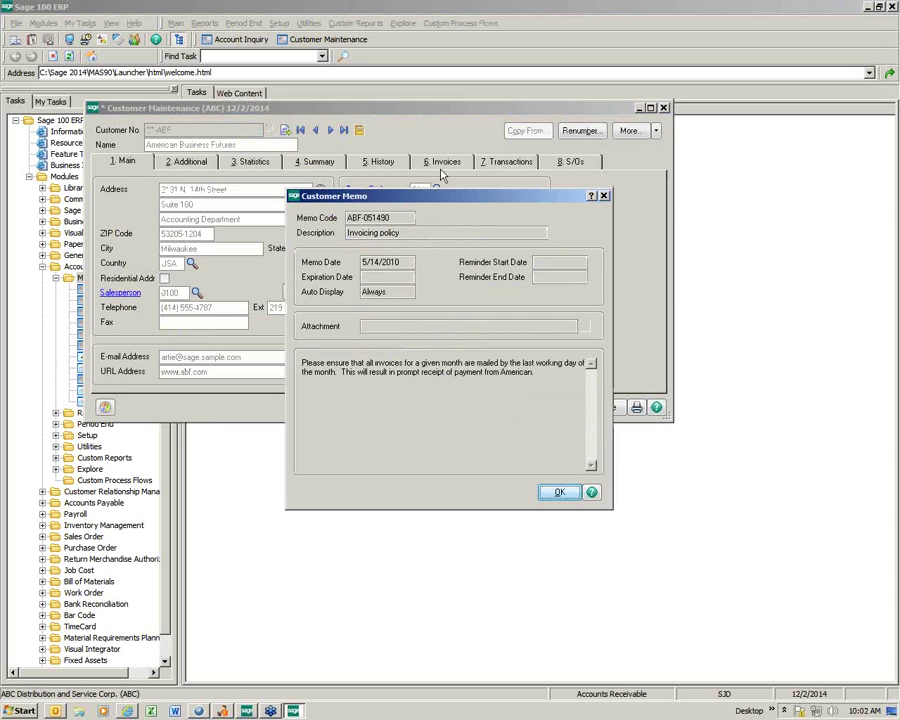
click(560, 492)
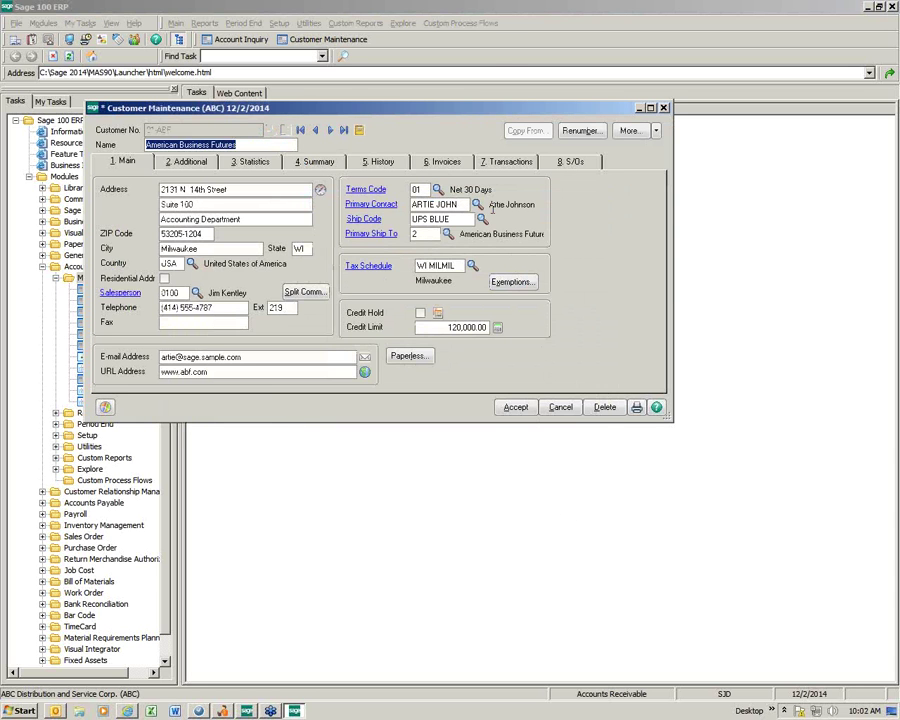
click(446, 163)
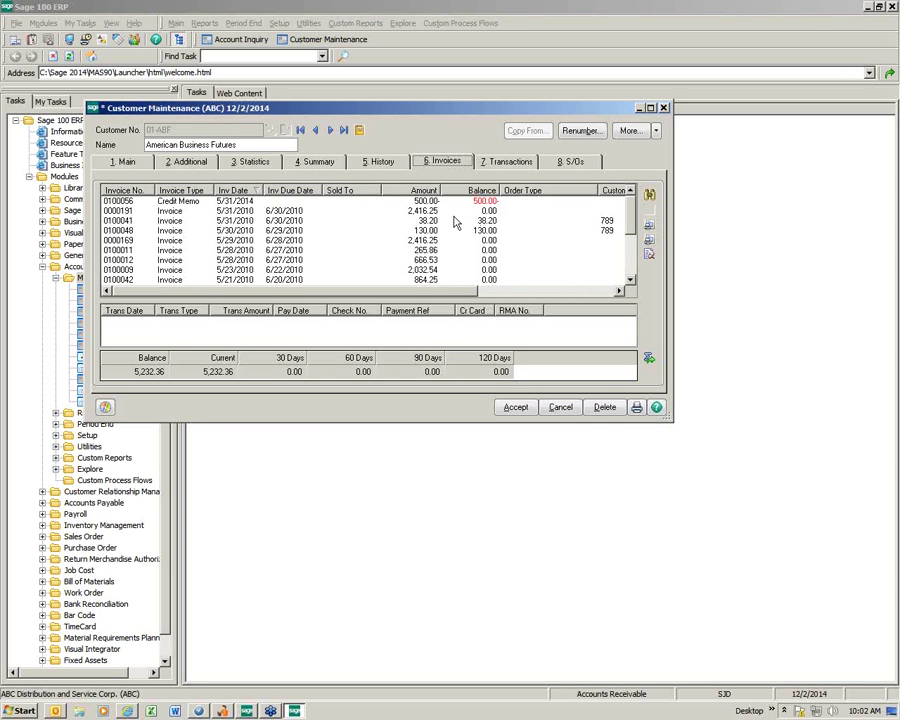
click(166, 205)
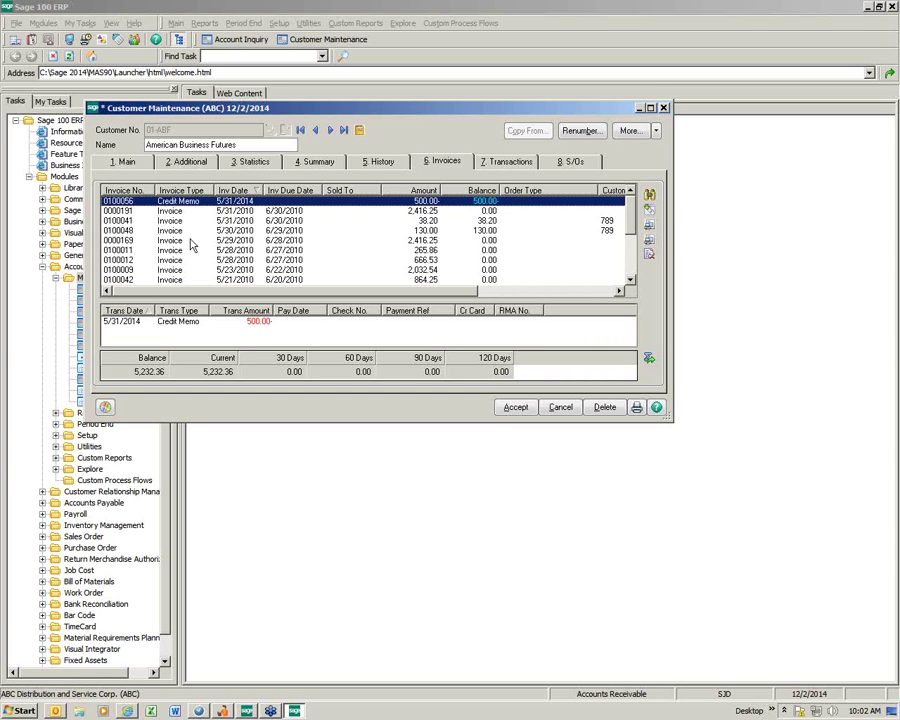
click(512, 407)
click(663, 107)
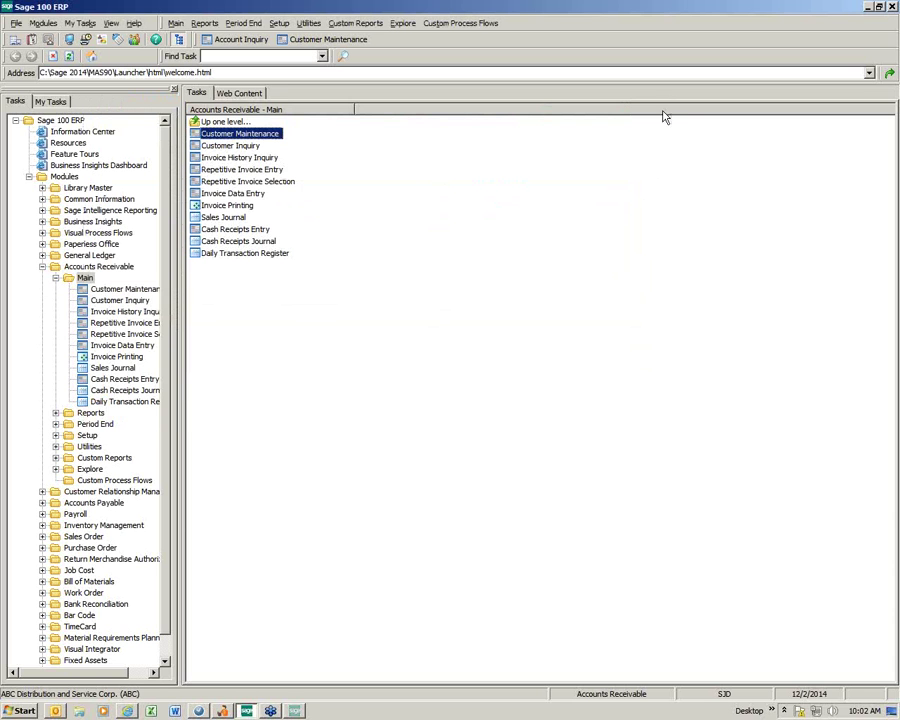
Open General Ledger Account Maintenance with 12/2/2014 as the accounting date, and reposition its window towards the middle of the workspace
click(92, 257)
click(86, 267)
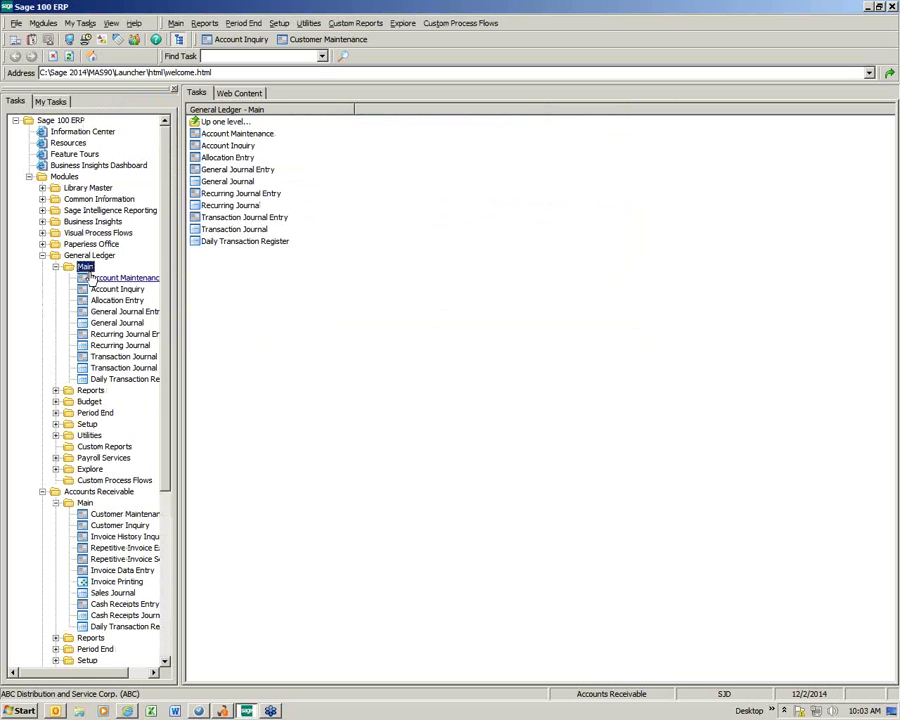
click(94, 281)
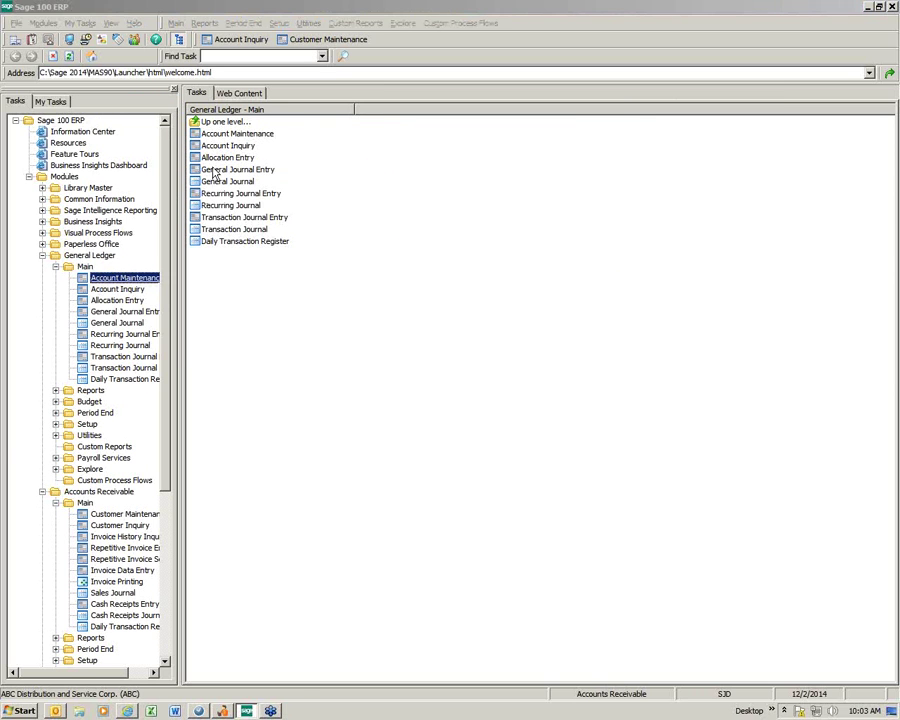
click(485, 222)
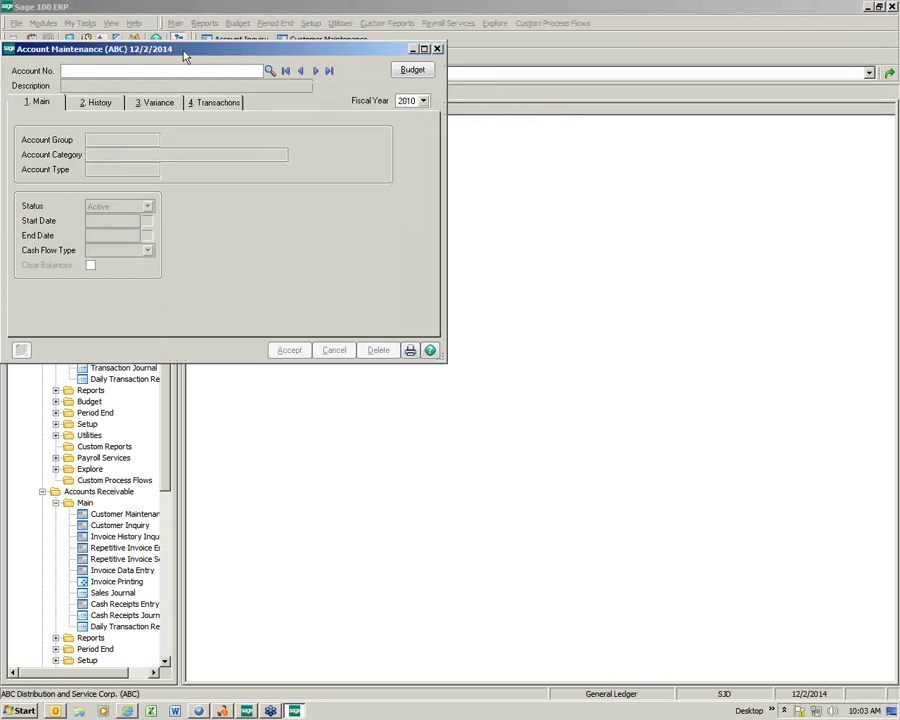
drag(186, 51, 360, 130)
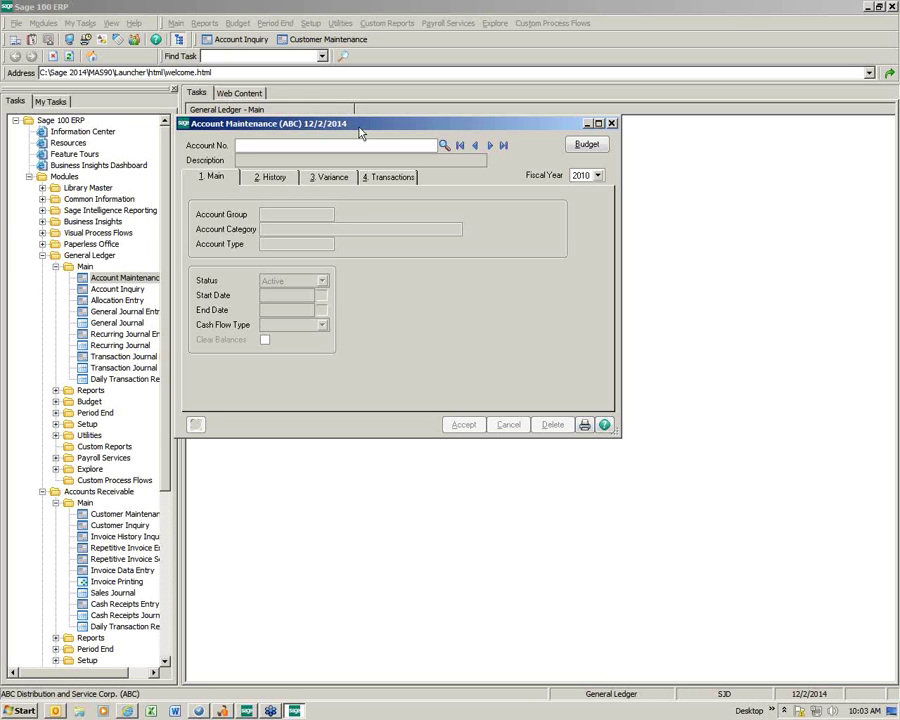
Start a new general ledger account 430 and define its main account with the description "Refund Clearing Account"
text(430)
key(Tab)
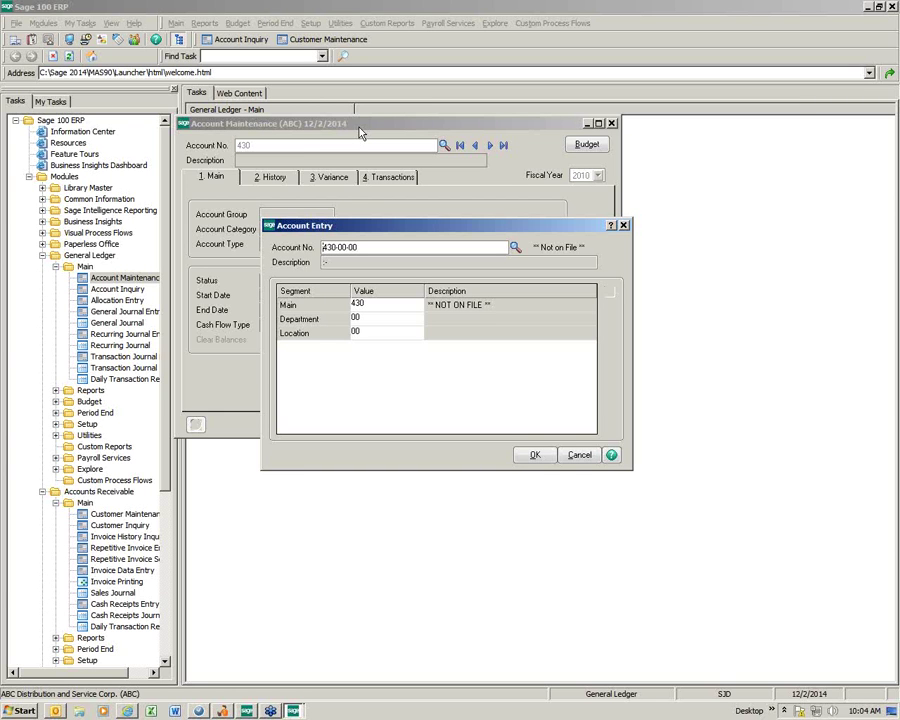
key(Tab)
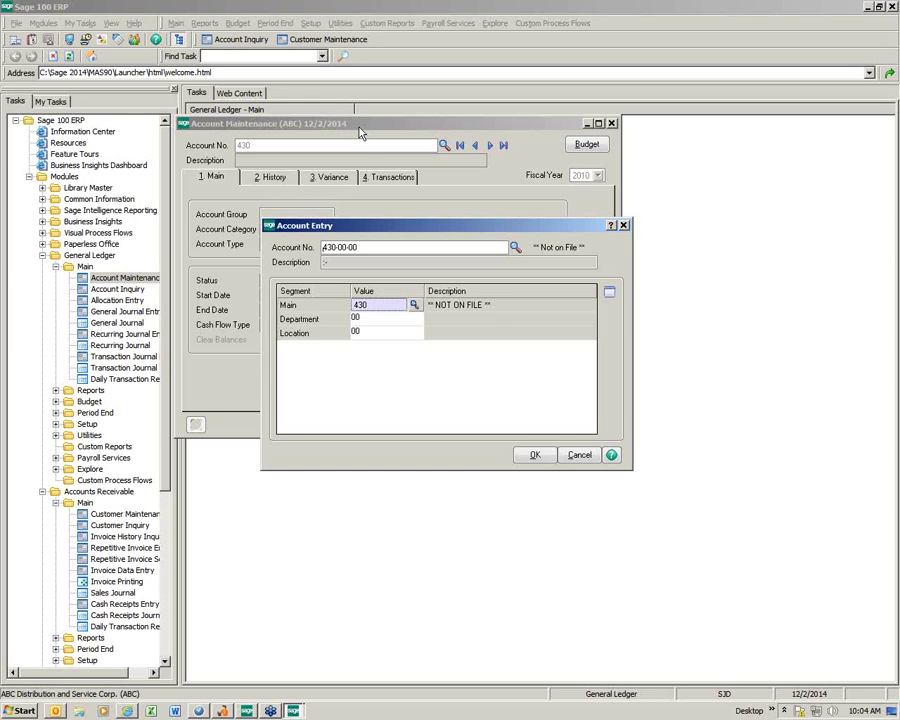
click(611, 294)
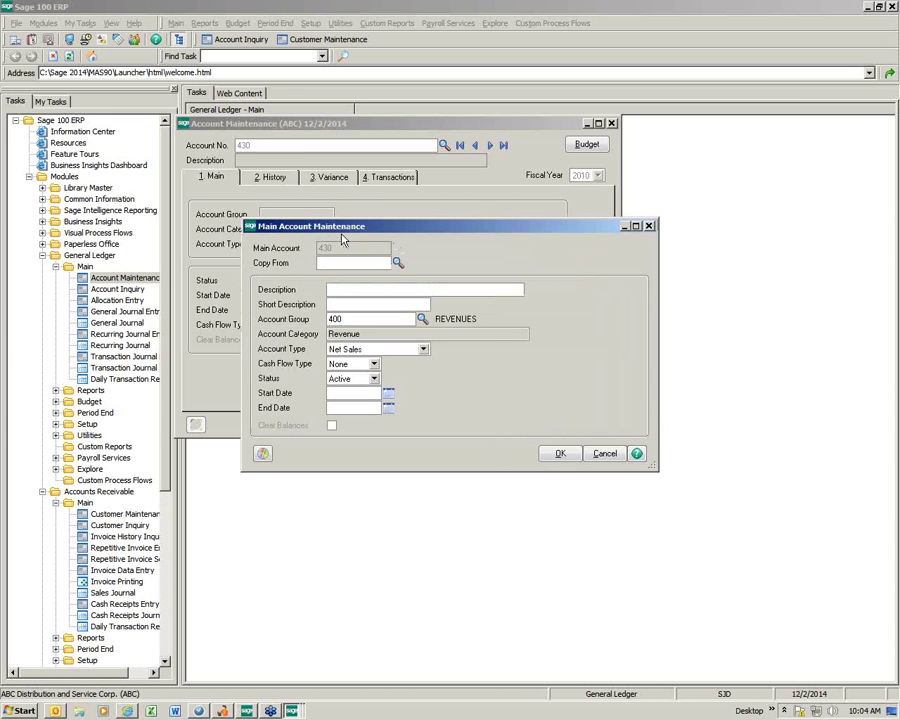
click(344, 291)
text(Refund Clearing Account)
key(Tab)
click(558, 454)
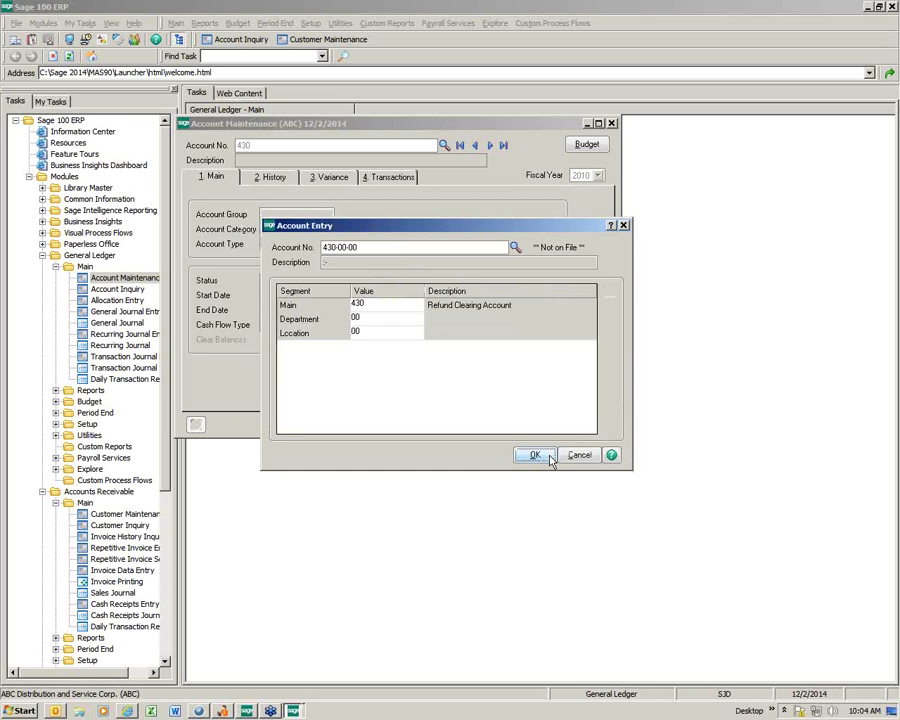
Confirm 430-00-00 as the full account number, save the new account and close Account Maintenance
click(535, 455)
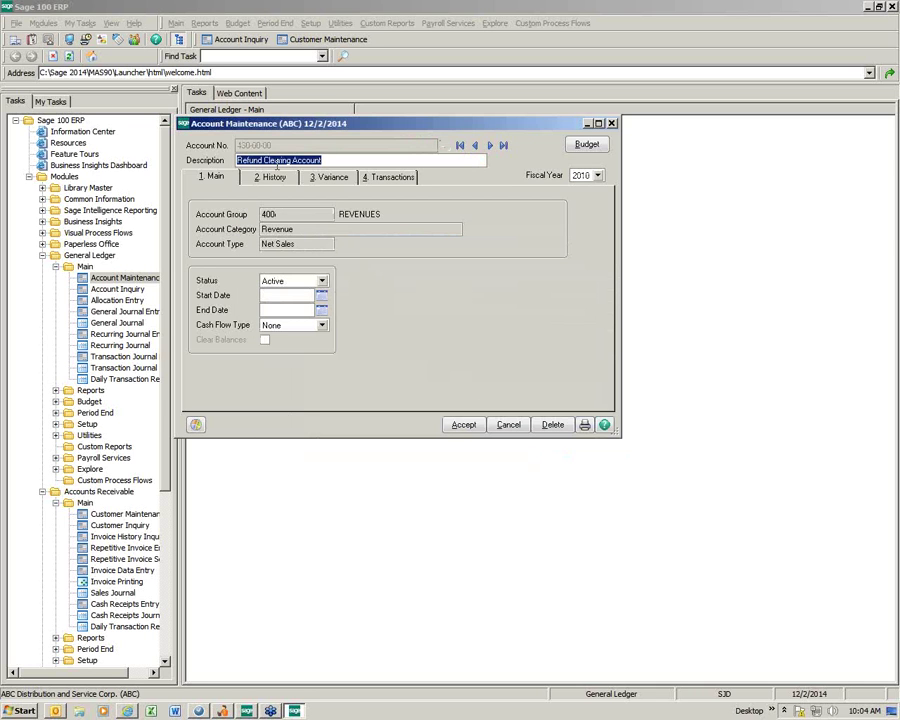
click(466, 430)
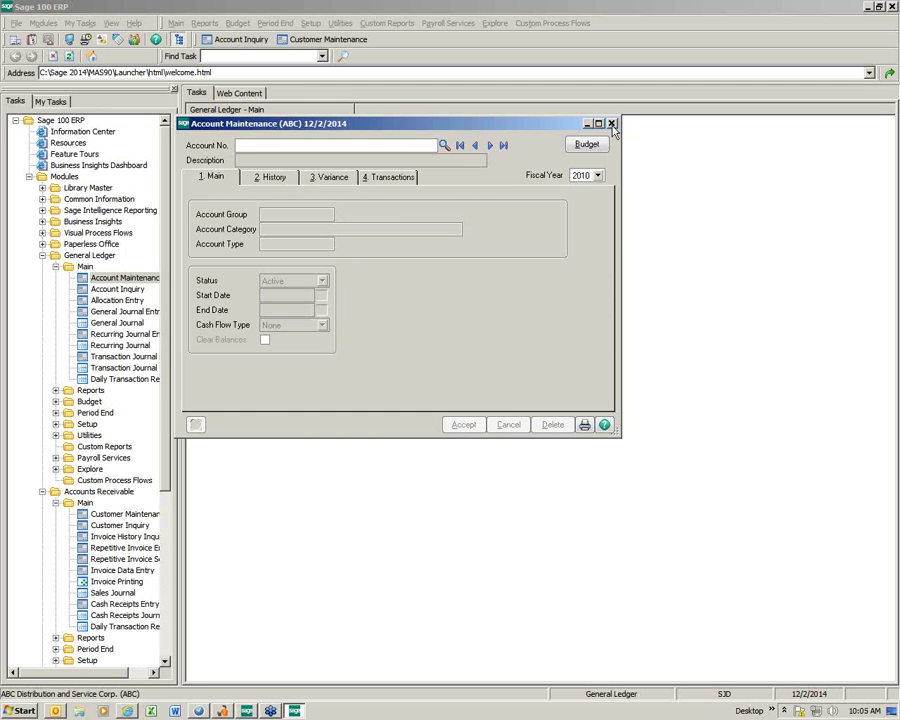
click(612, 127)
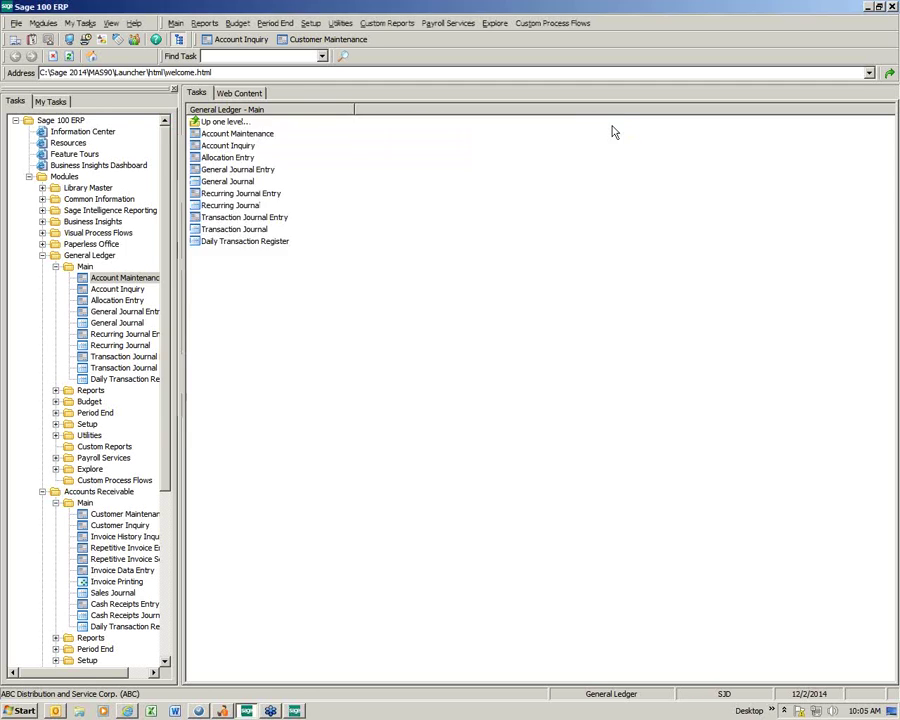
Collapse the General Ledger tasks, open Accounts Receivable Cash Receipts Entry and create a new batch
click(56, 267)
click(42, 255)
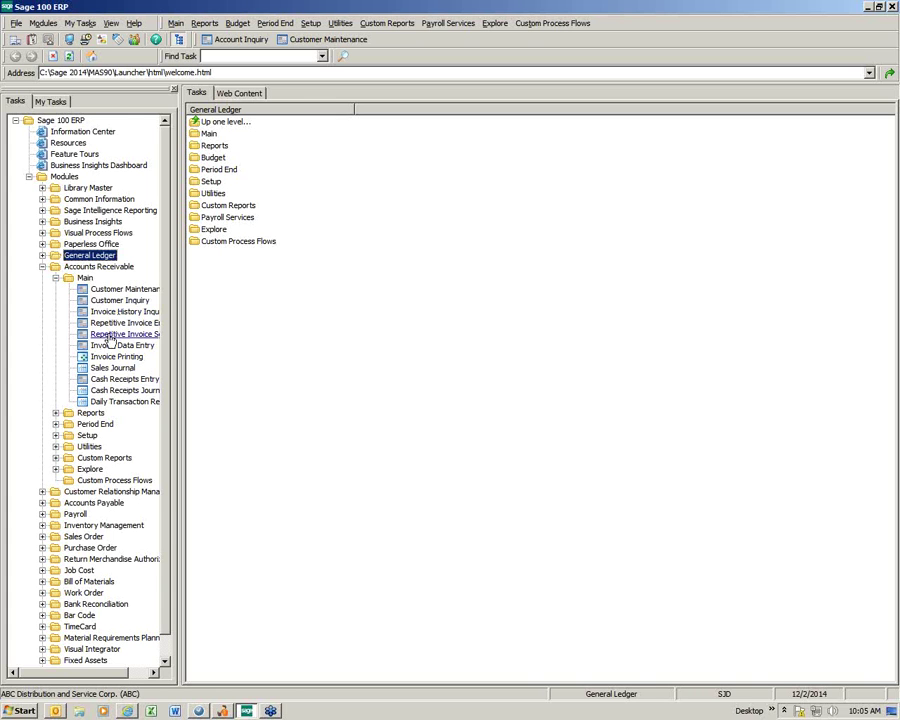
click(82, 277)
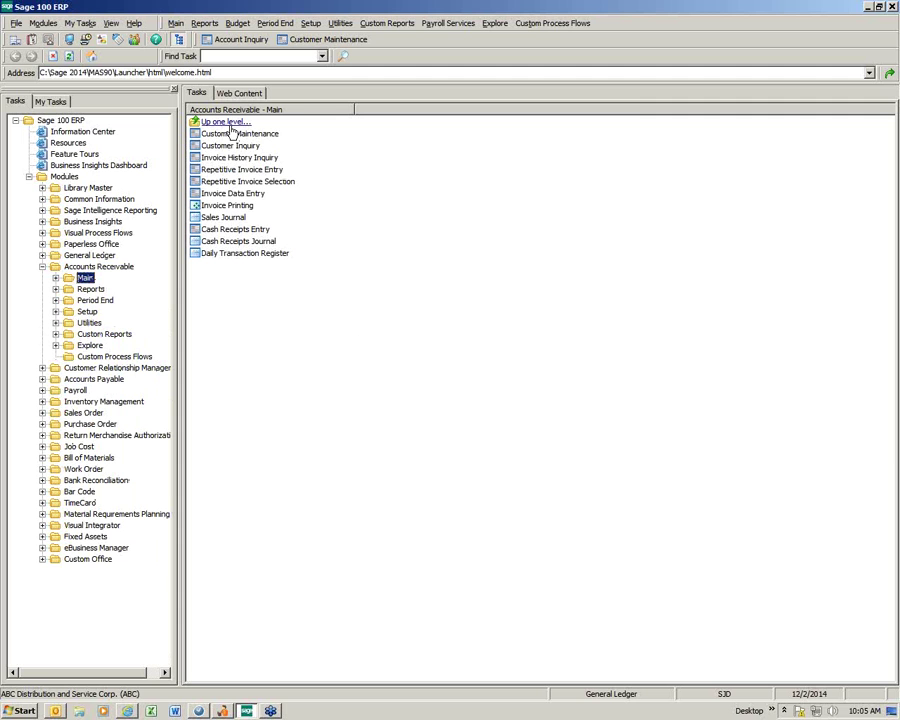
click(240, 230)
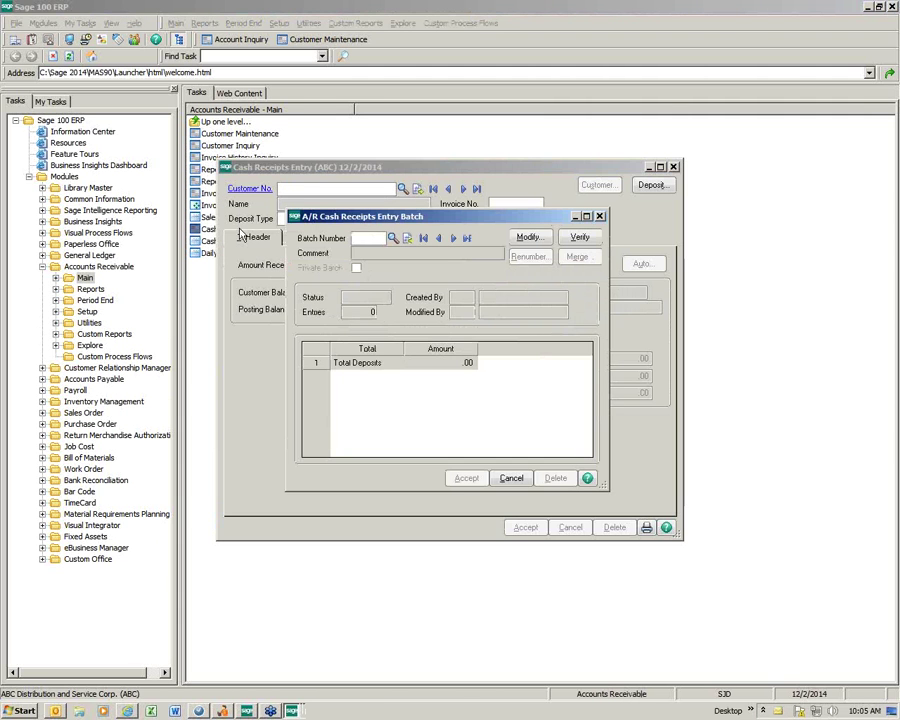
click(408, 242)
click(466, 478)
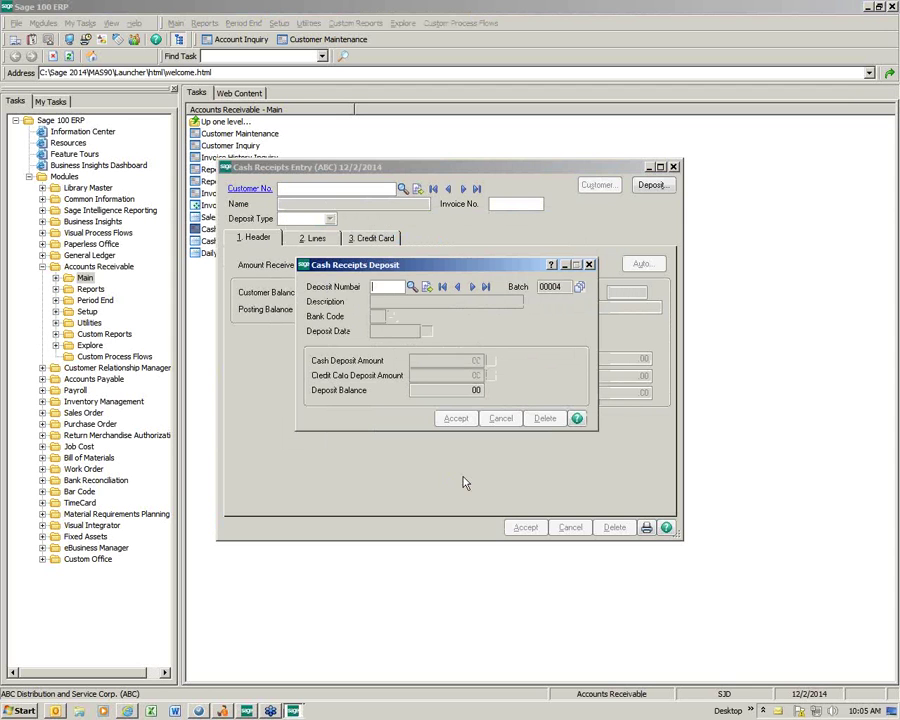
Create a new deposit with zero amounts in the batch, keeping bank code D and the 12/2/2014 deposit date
click(427, 288)
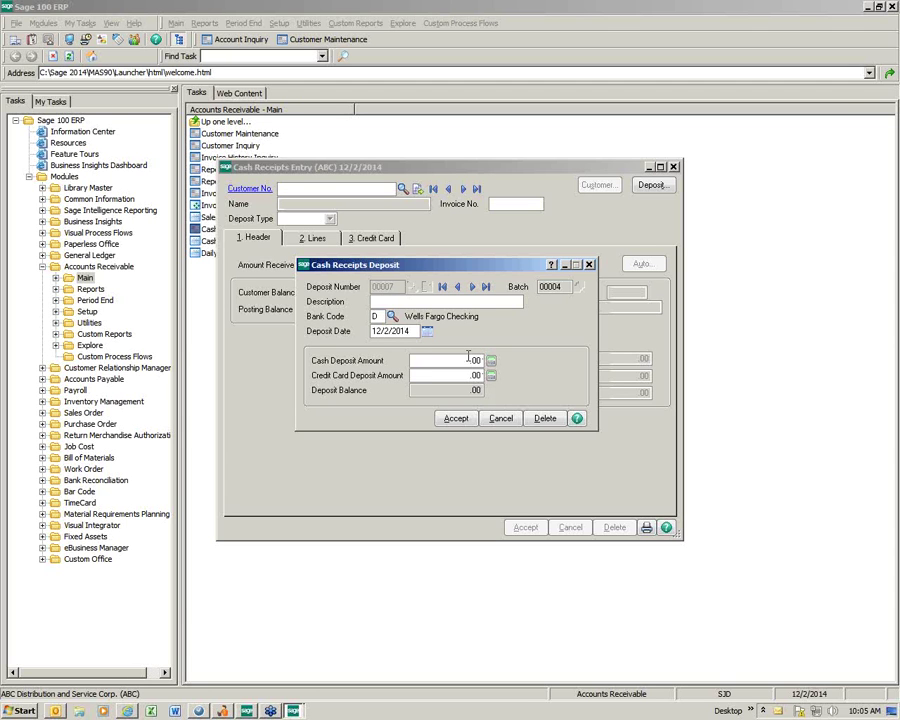
click(884, 40)
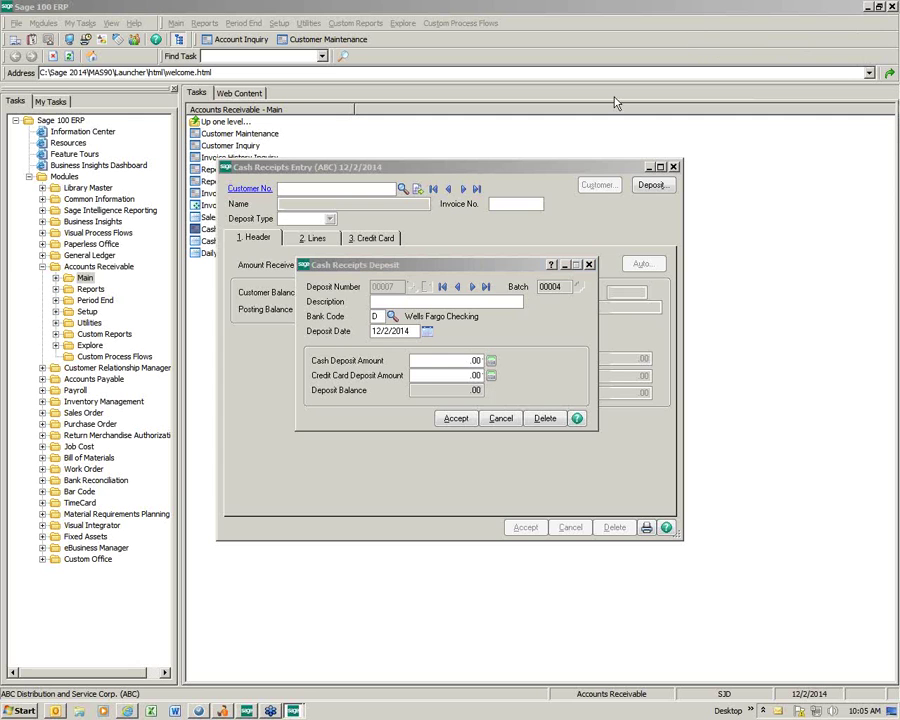
click(456, 418)
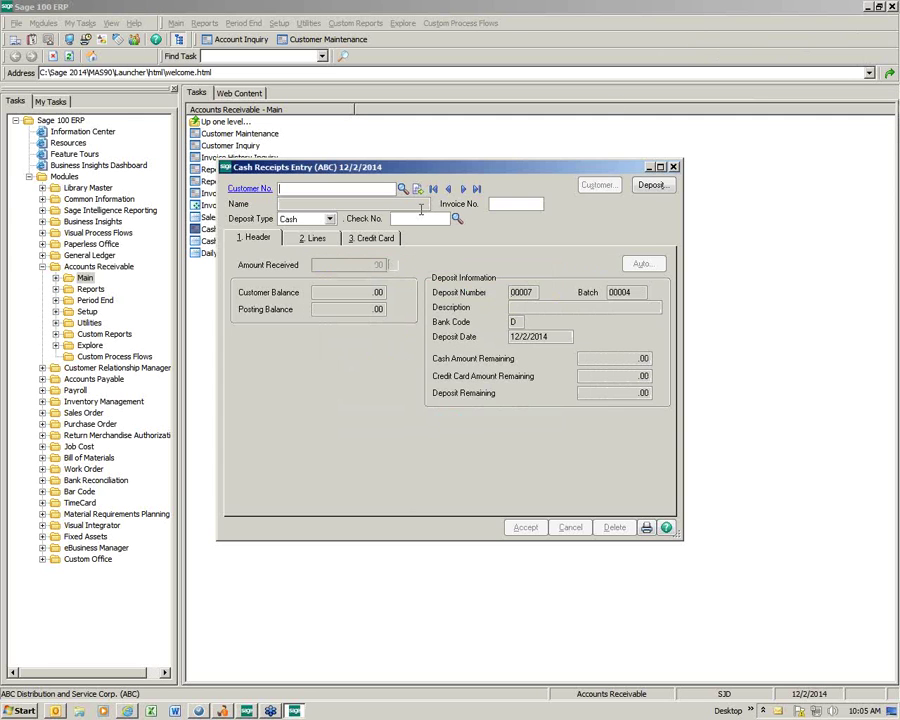
Select American Business Futures as the receipt's customer and enter REFUND CM as the check number, leaving the amount received at .00
click(402, 189)
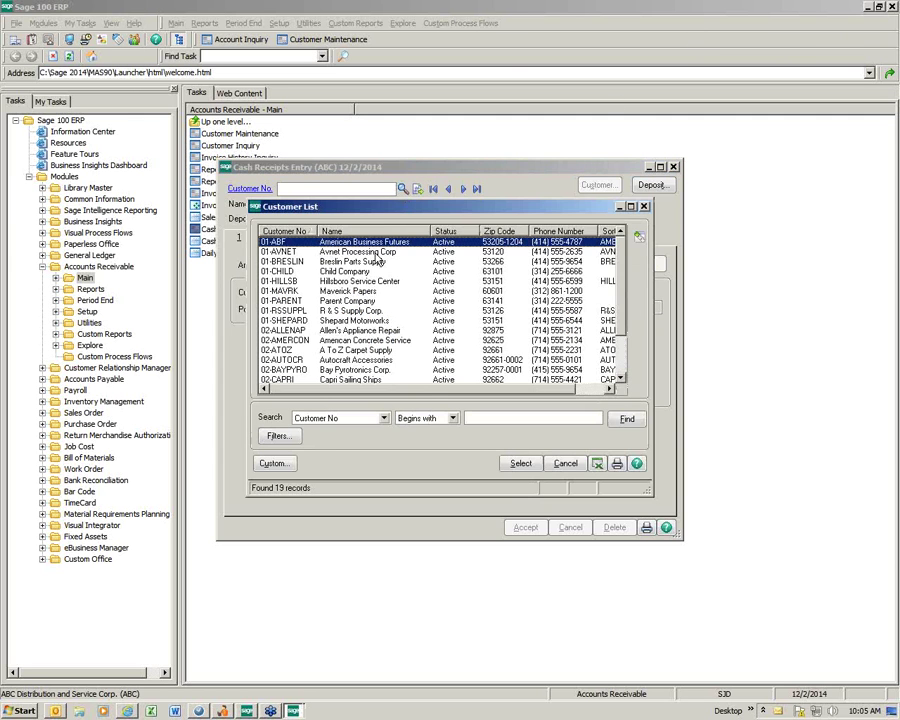
double_click(354, 241)
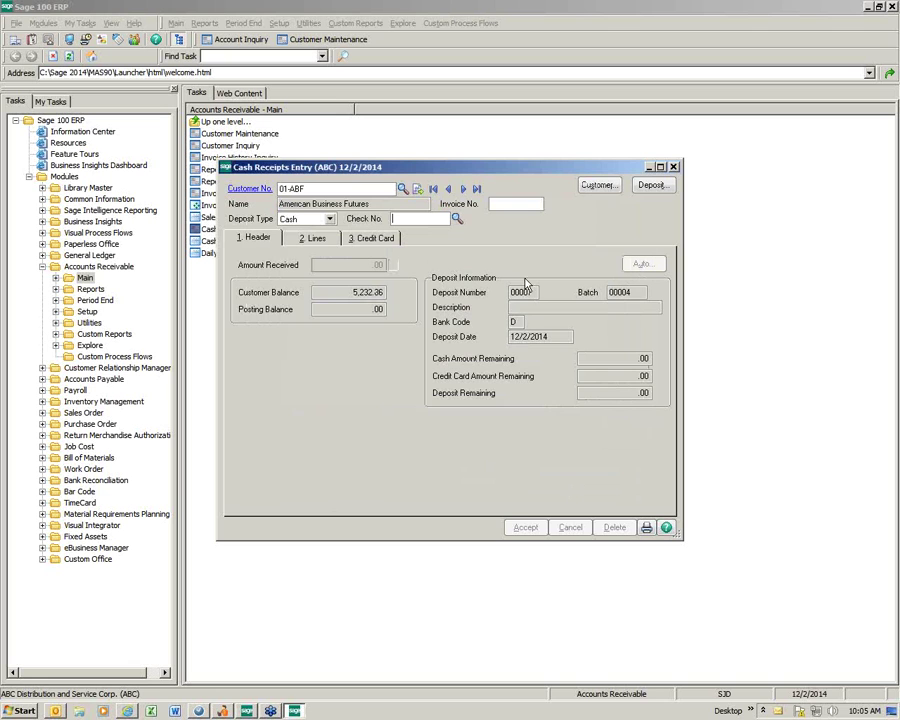
text(REFUND CM)
key(Tab)
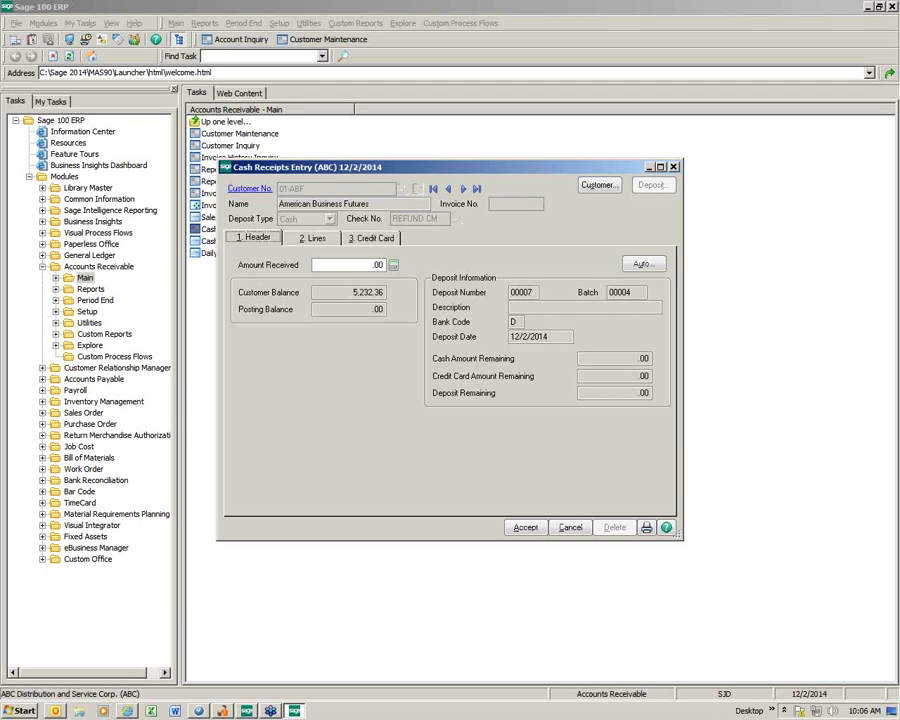
click(378, 264)
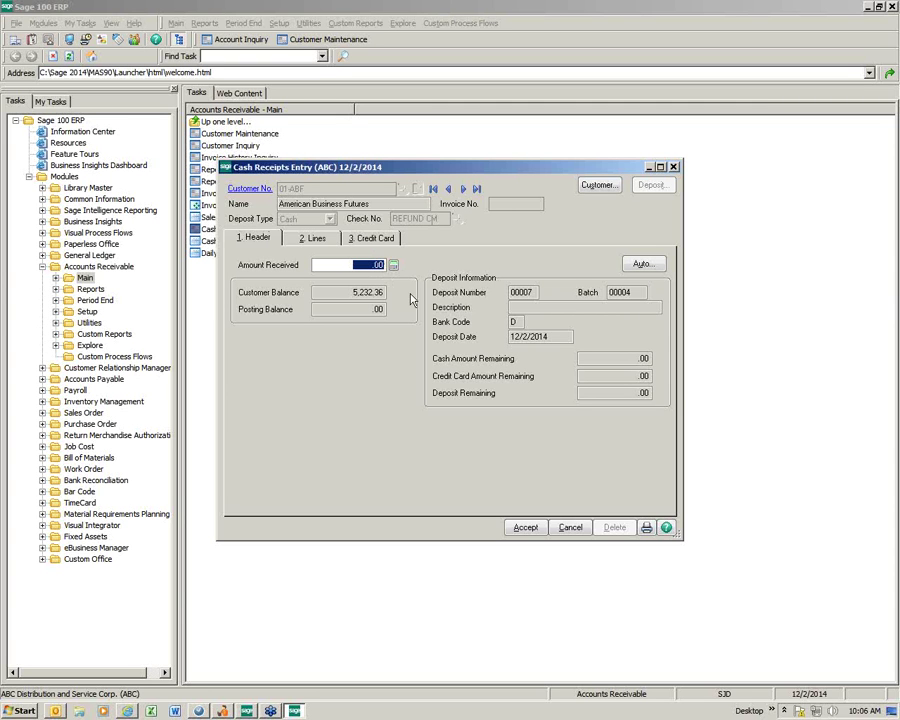
Open the receipt's lines, browse the customer's invoice lookup list for the credit memo and close the list without selecting
click(313, 240)
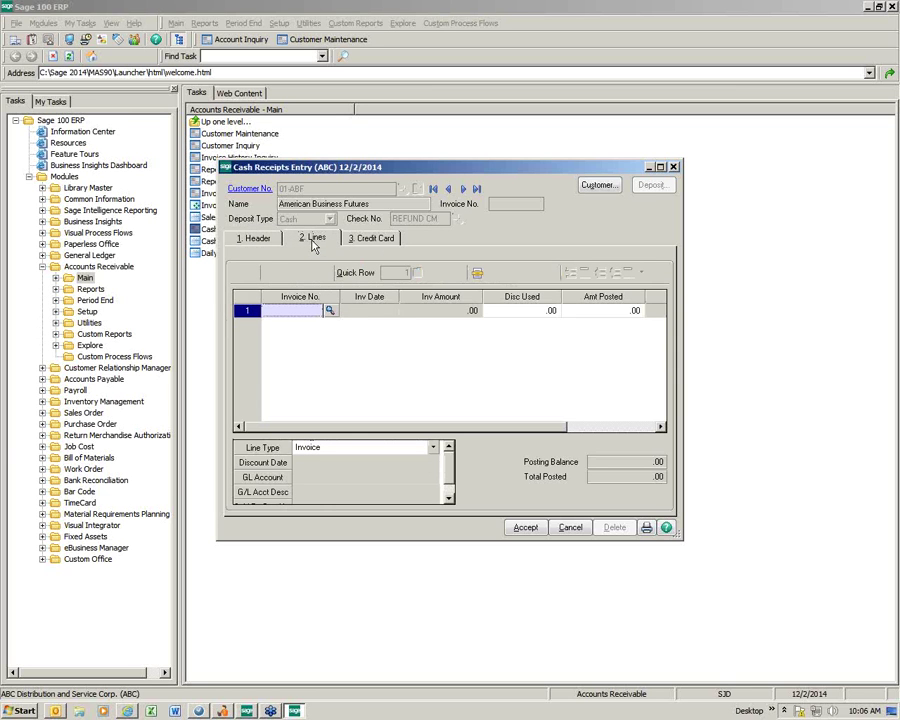
click(329, 311)
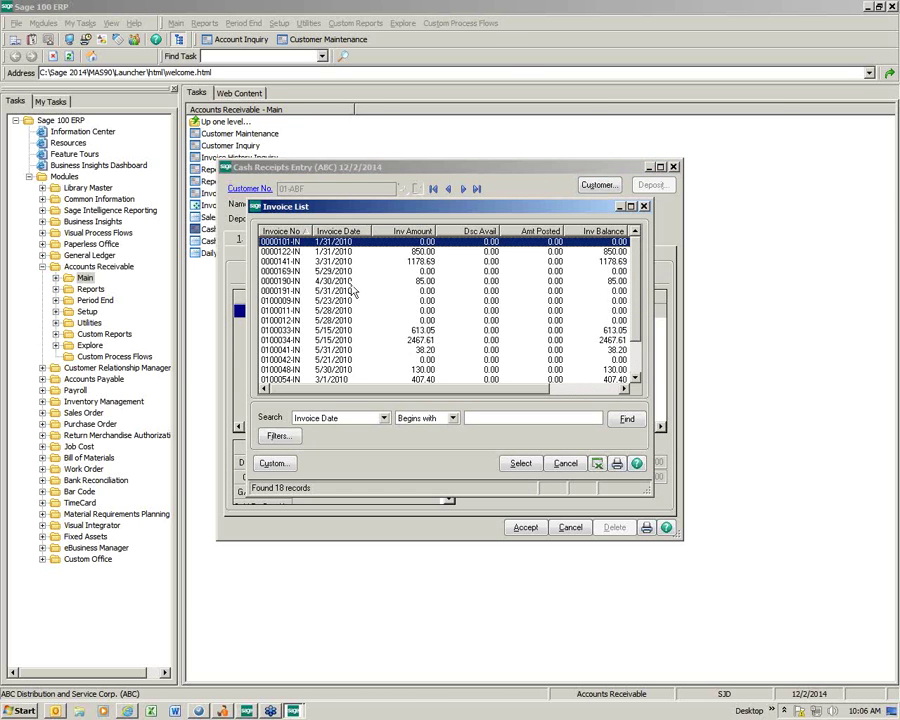
scroll(350, 290, down, 2)
scroll(351, 295, up, 2)
scroll(352, 297, down, 2)
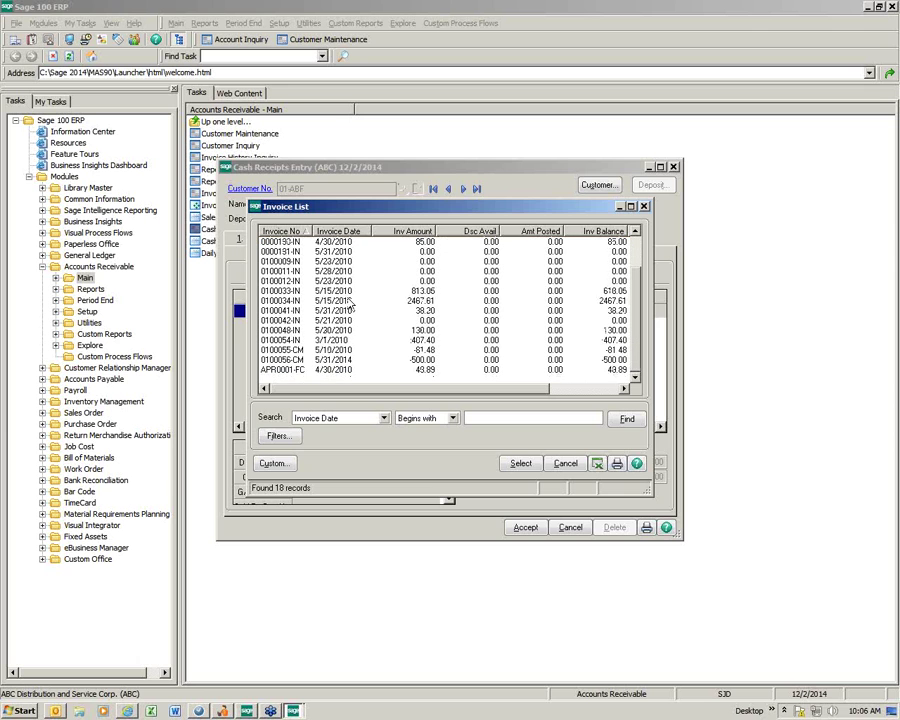
scroll(450, 280, up, 2)
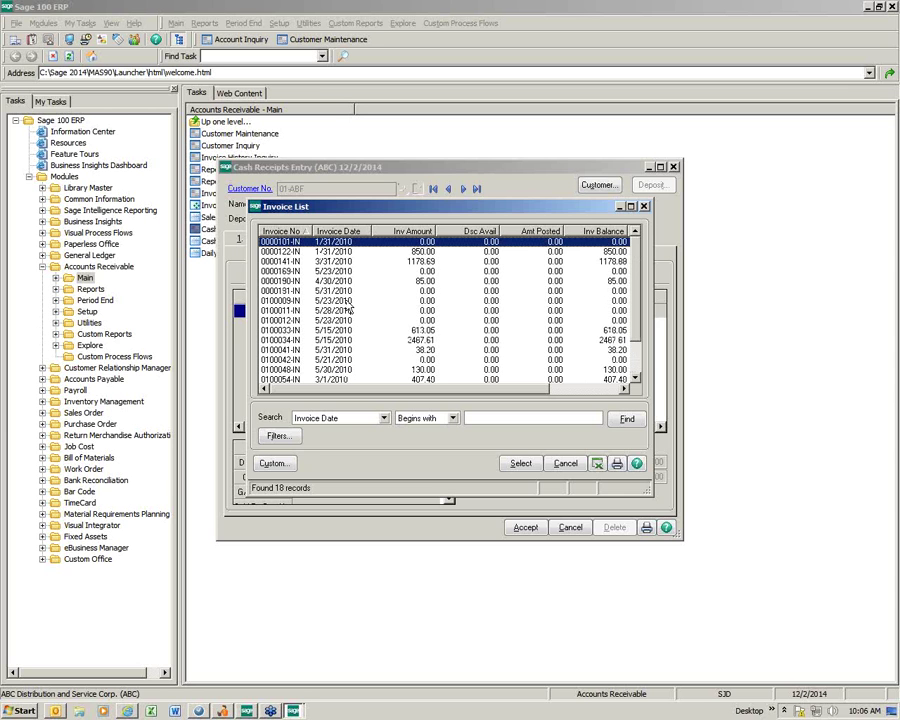
click(643, 206)
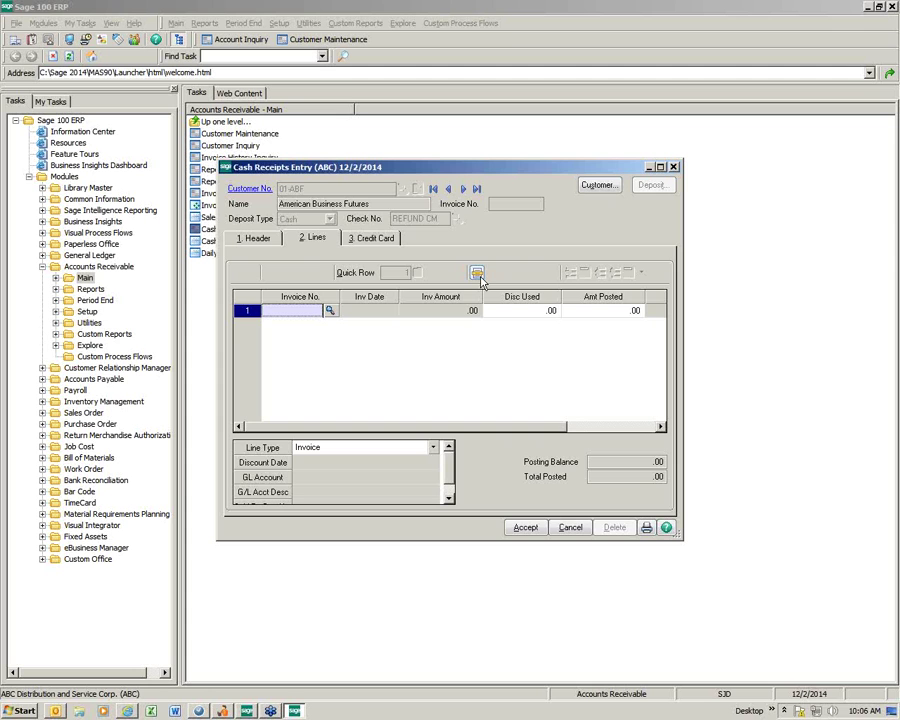
Select credit memo 0100056-CM from the customer's open cash receipts invoices and add it to the receipt lines
click(478, 274)
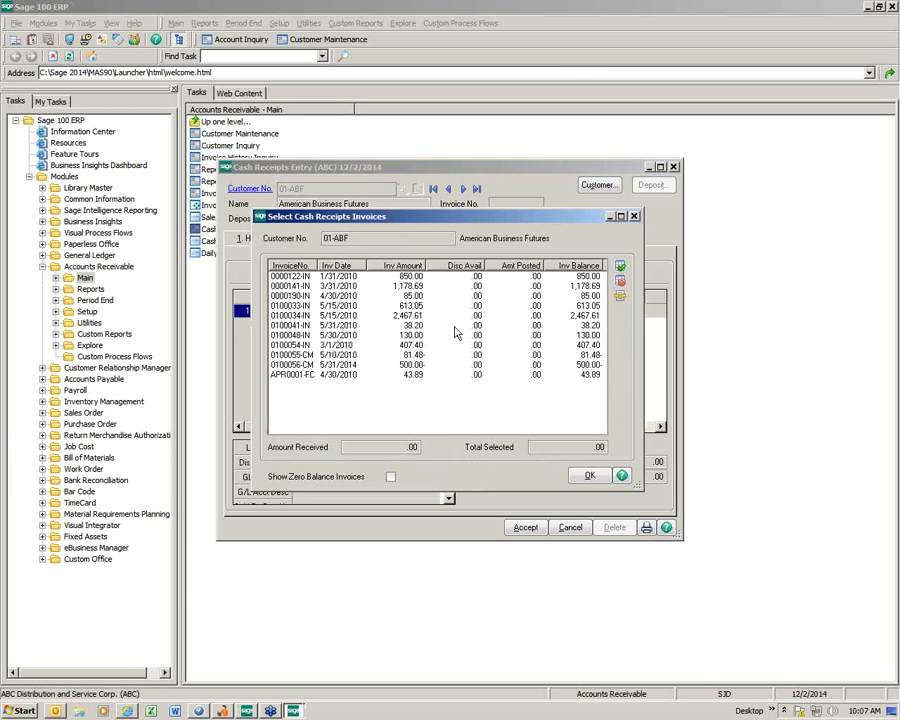
click(411, 366)
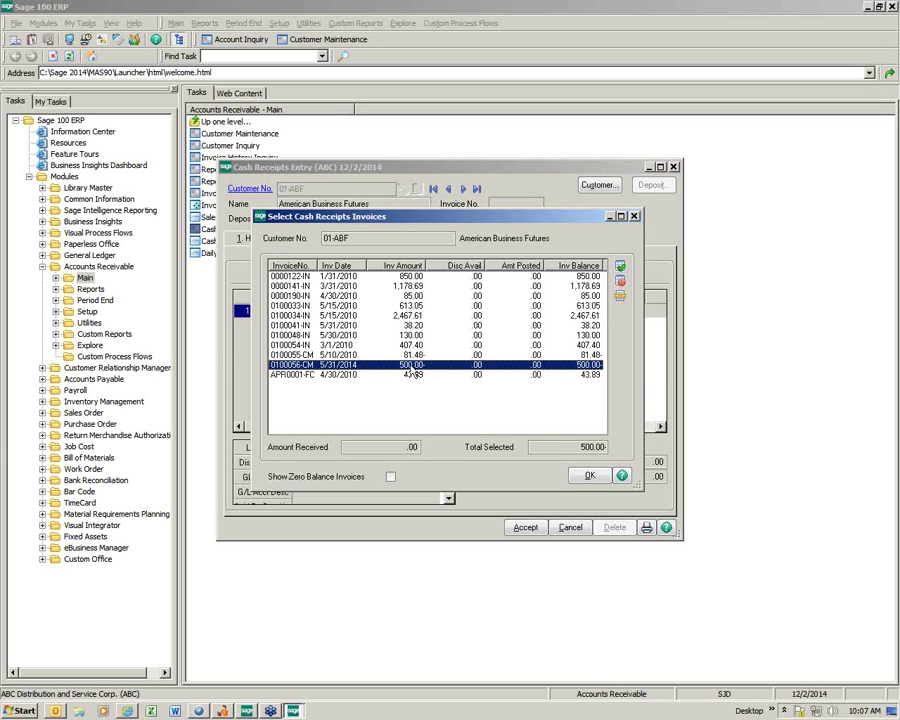
click(589, 475)
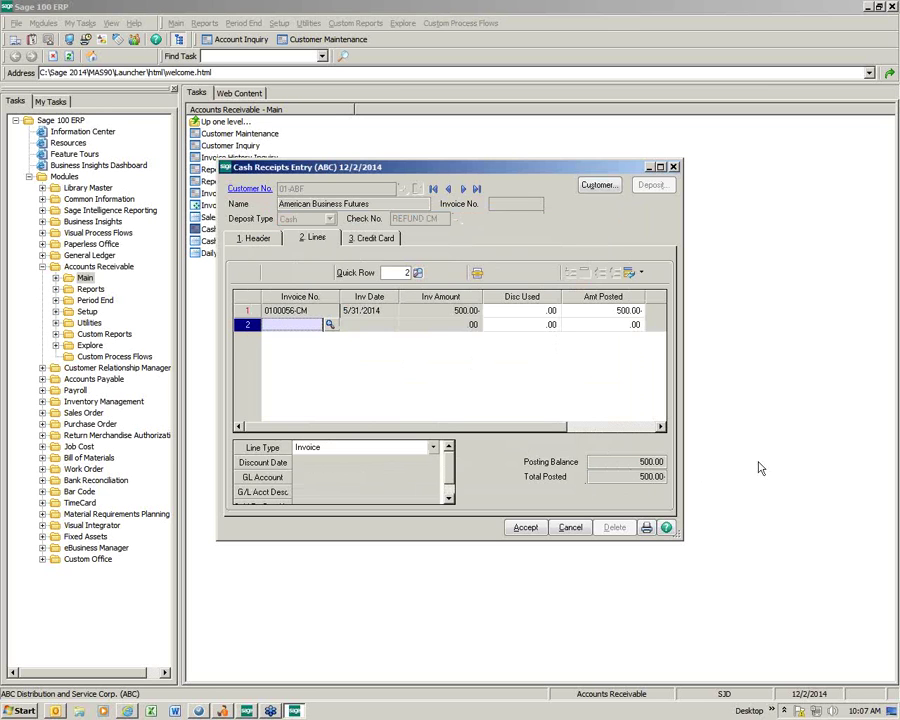
Add a GL Account line posting 500.00 to account 430-00-00 against the credit memo and accept the receipt
drag(686, 355, 780, 360)
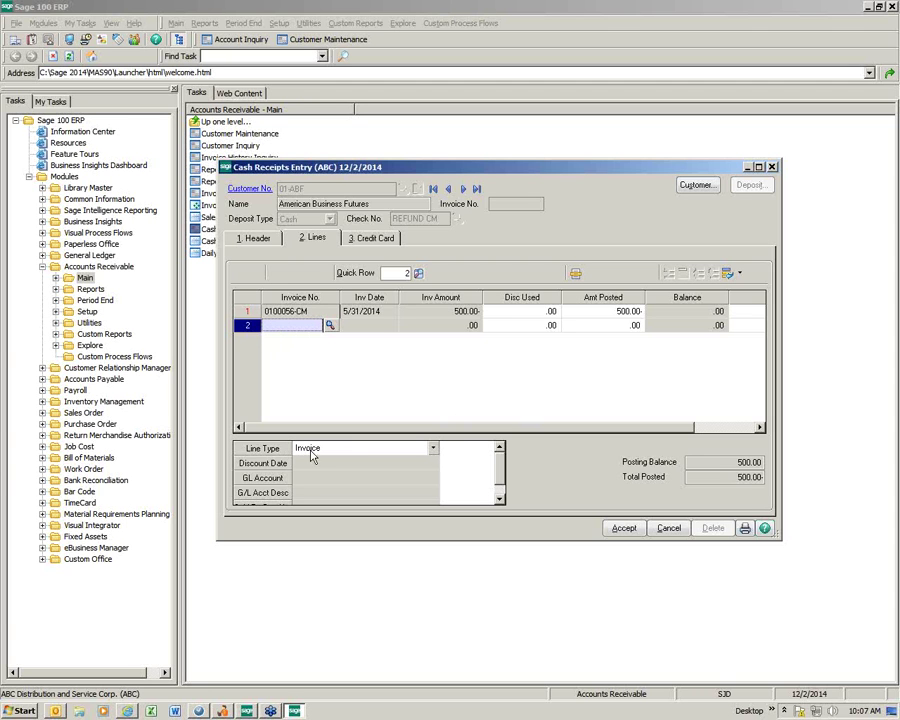
click(434, 449)
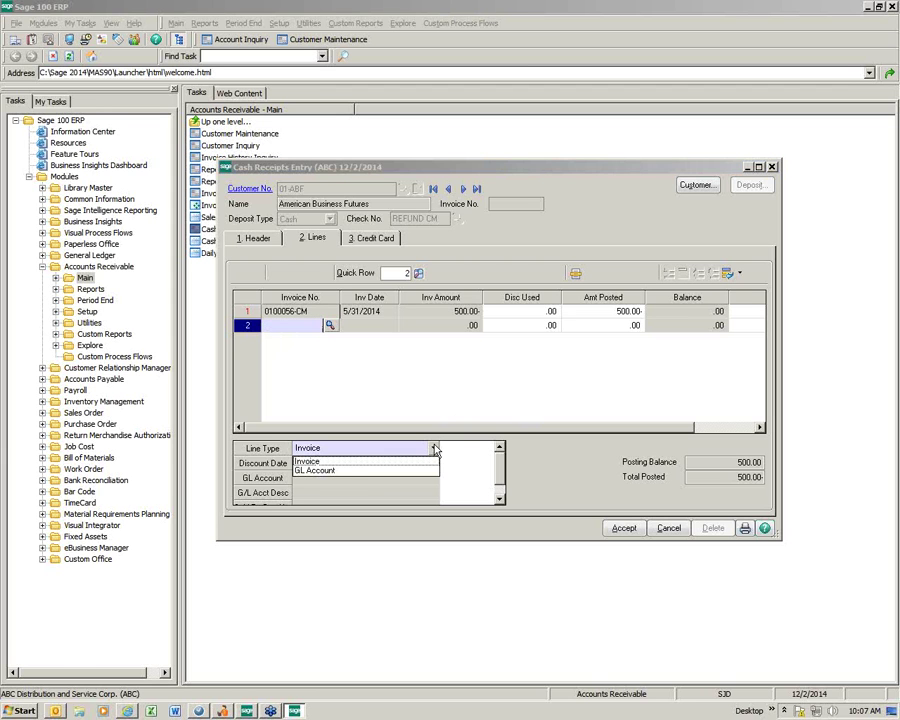
click(352, 471)
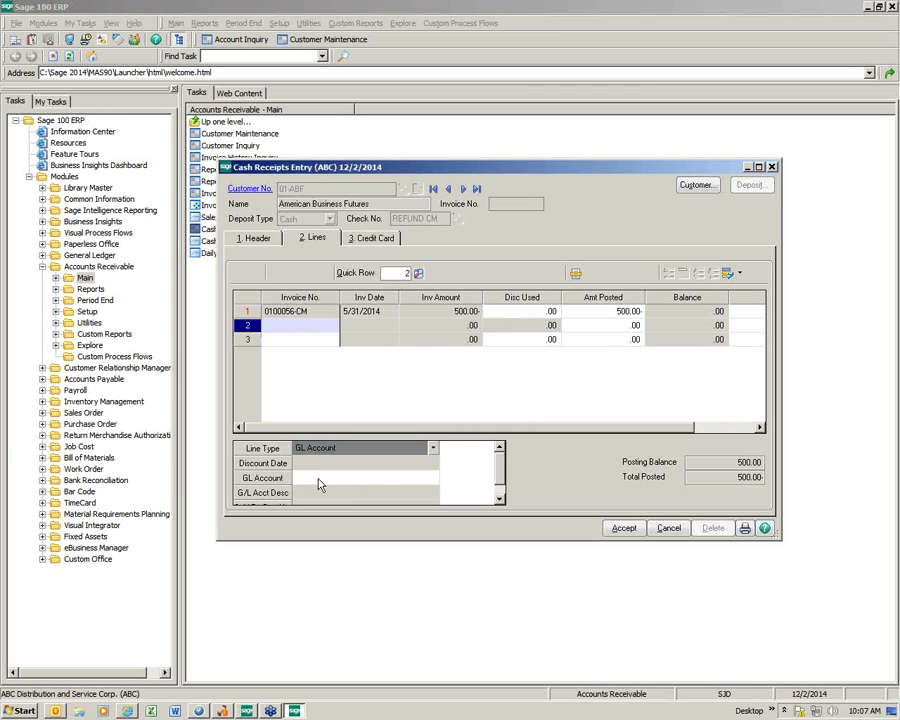
click(318, 478)
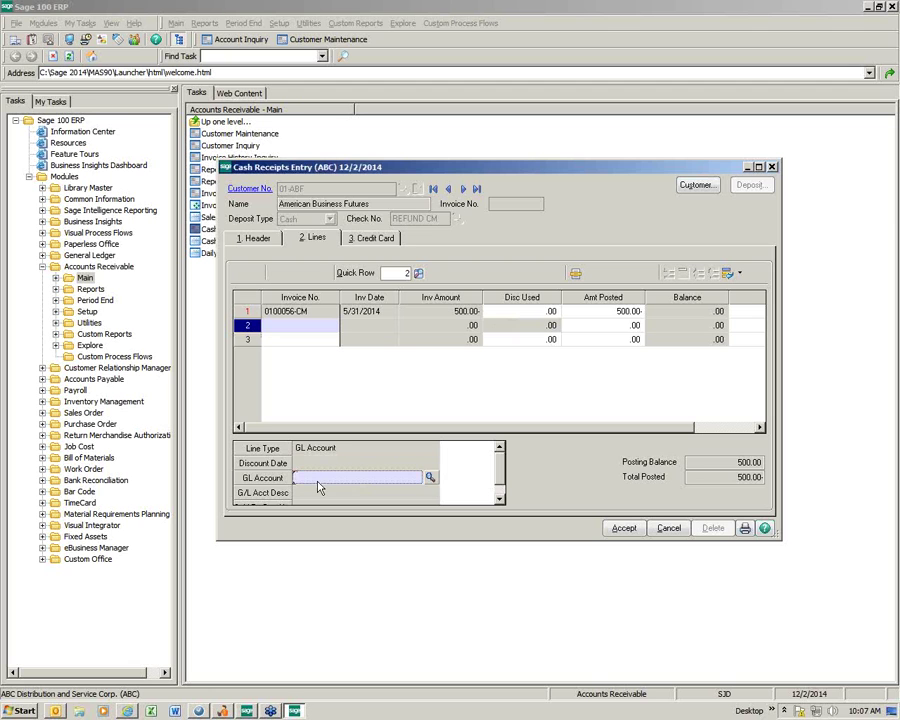
text(430000)
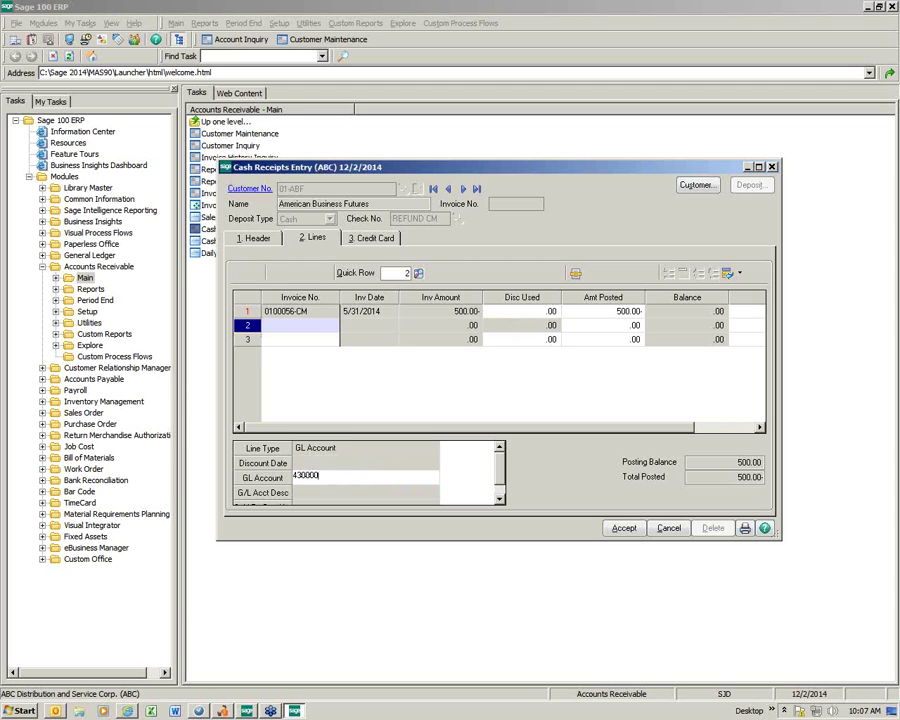
key(Tab)
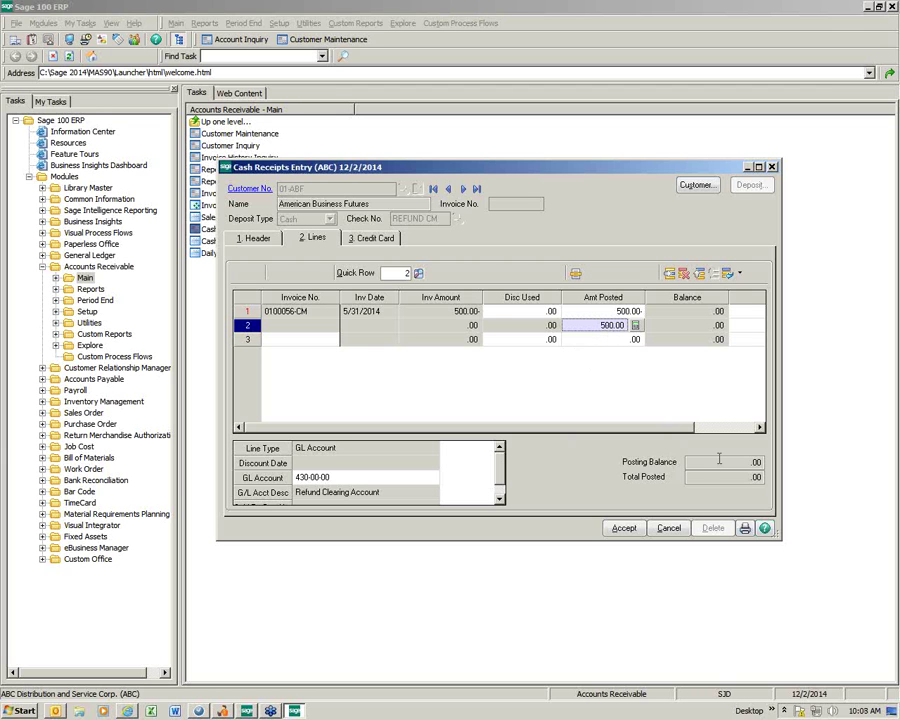
click(624, 529)
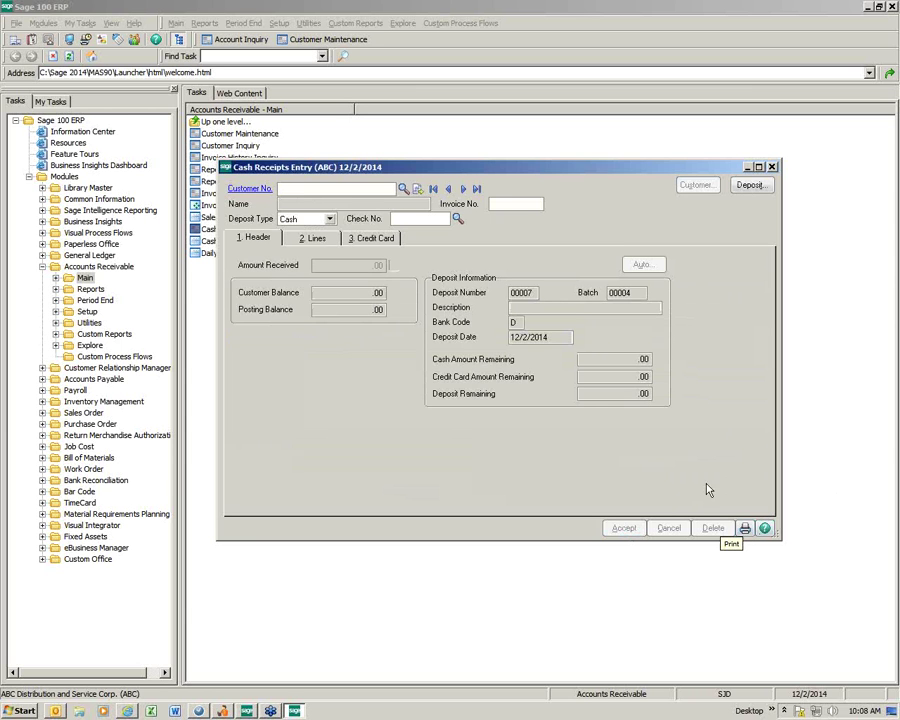
Open the Cash Receipts Journal printing from the receipt entry and proceed with batch 00004 marked to print
drag(486, 170, 568, 164)
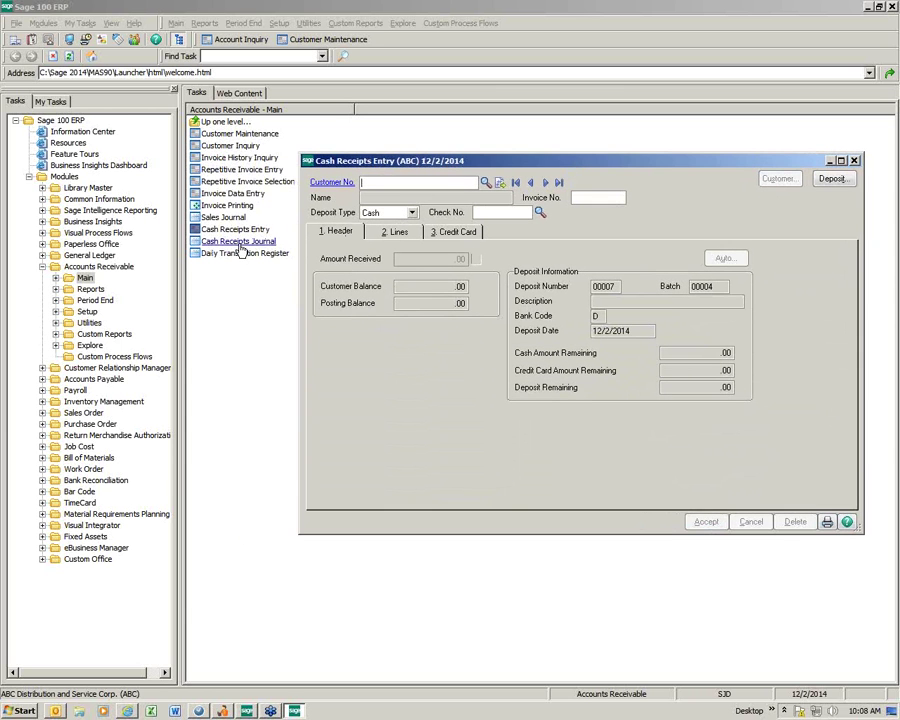
drag(624, 167, 519, 137)
click(724, 492)
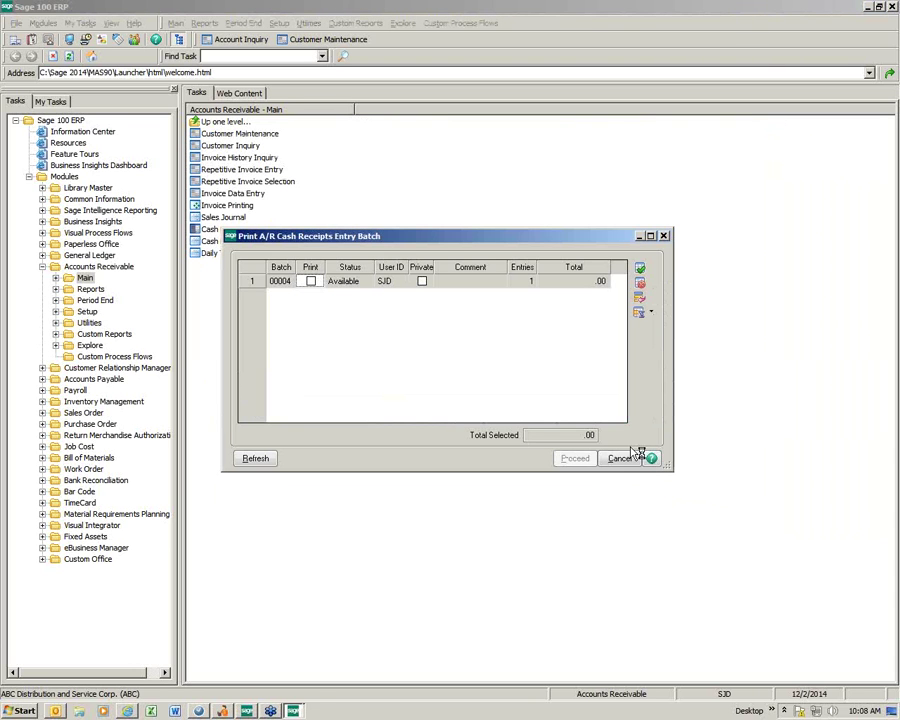
click(312, 281)
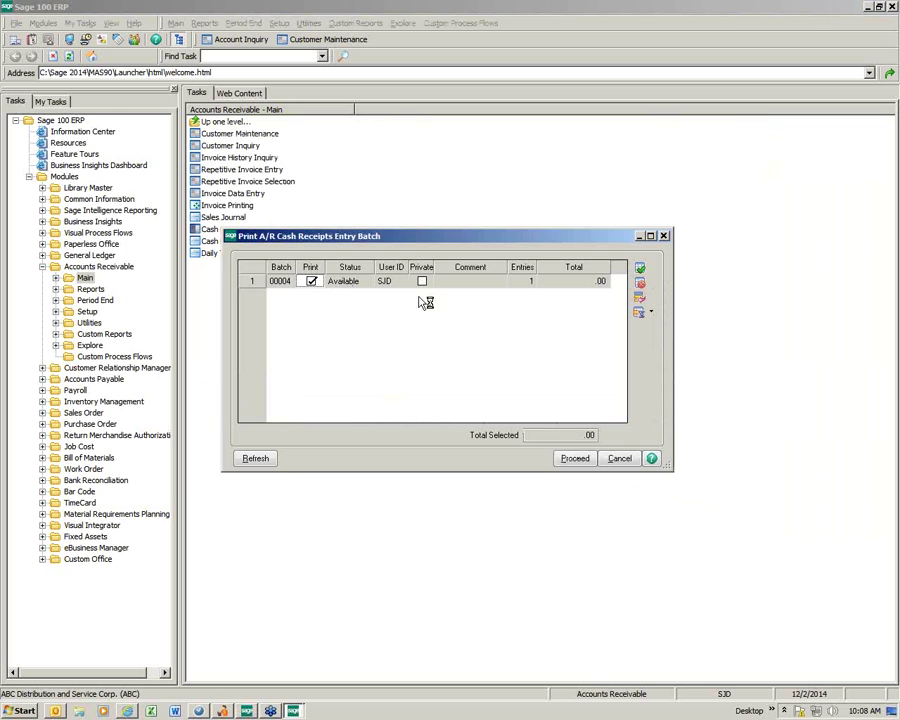
click(577, 460)
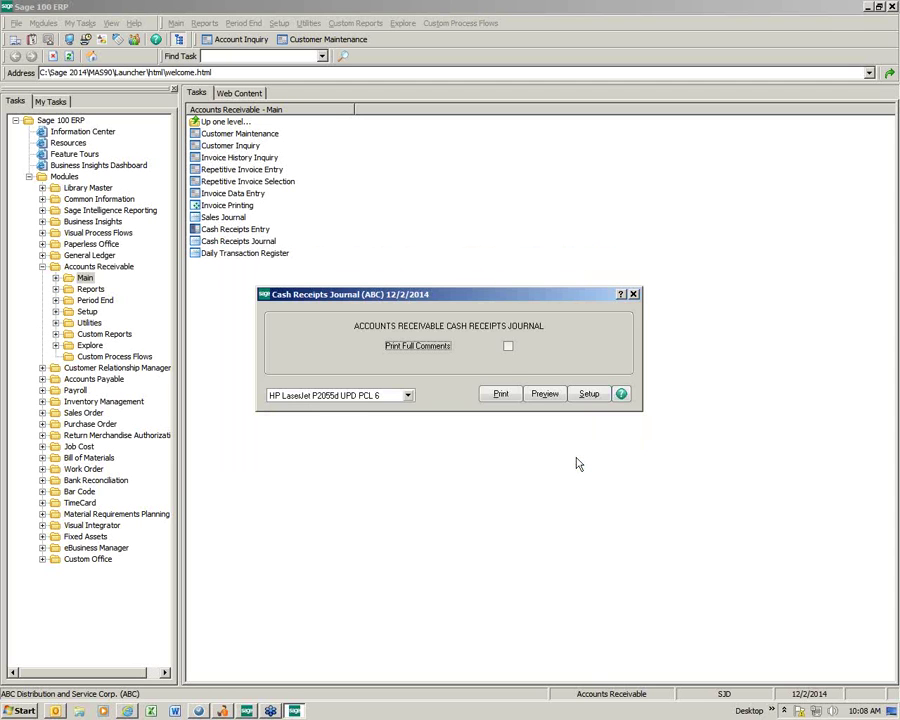
Print the Cash Receipts Journal without full comments, close its PDF and update the journal
click(501, 394)
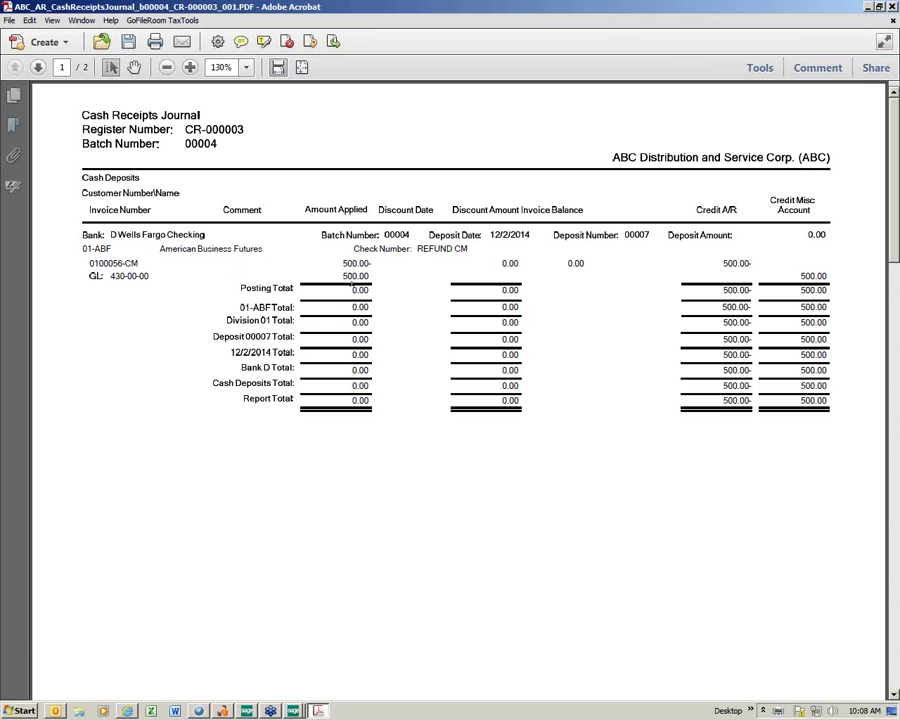
click(892, 8)
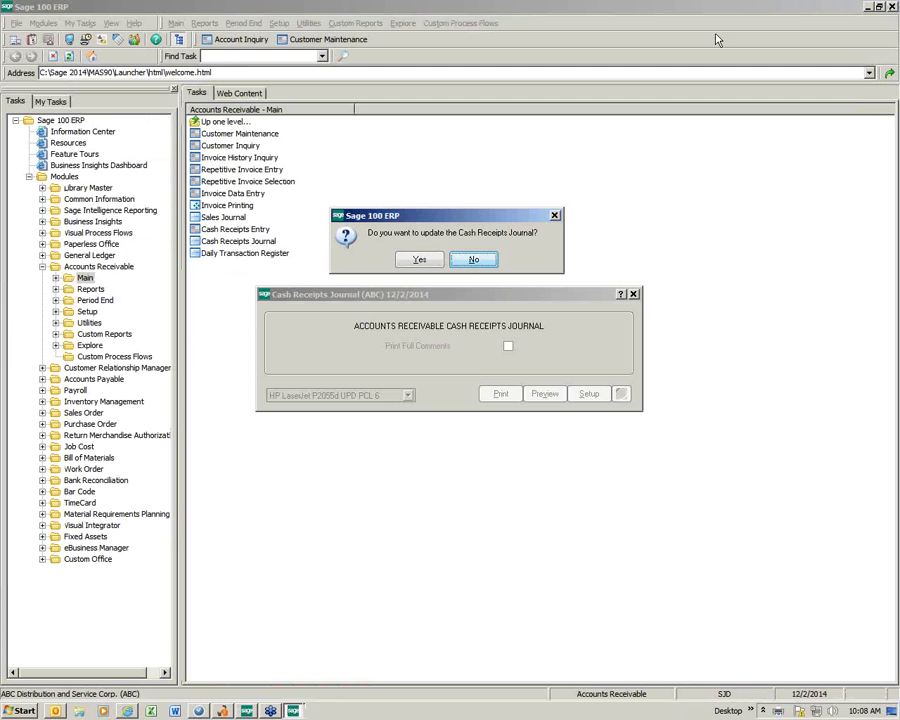
click(424, 262)
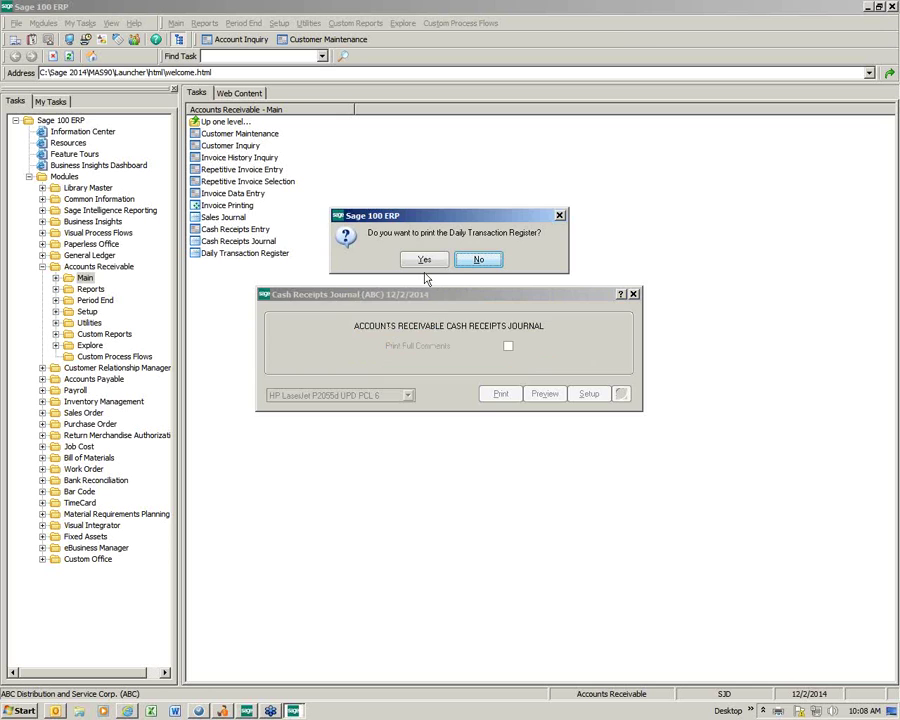
Print the Daily Transaction Register, close its PDF and decline updating the register
click(425, 262)
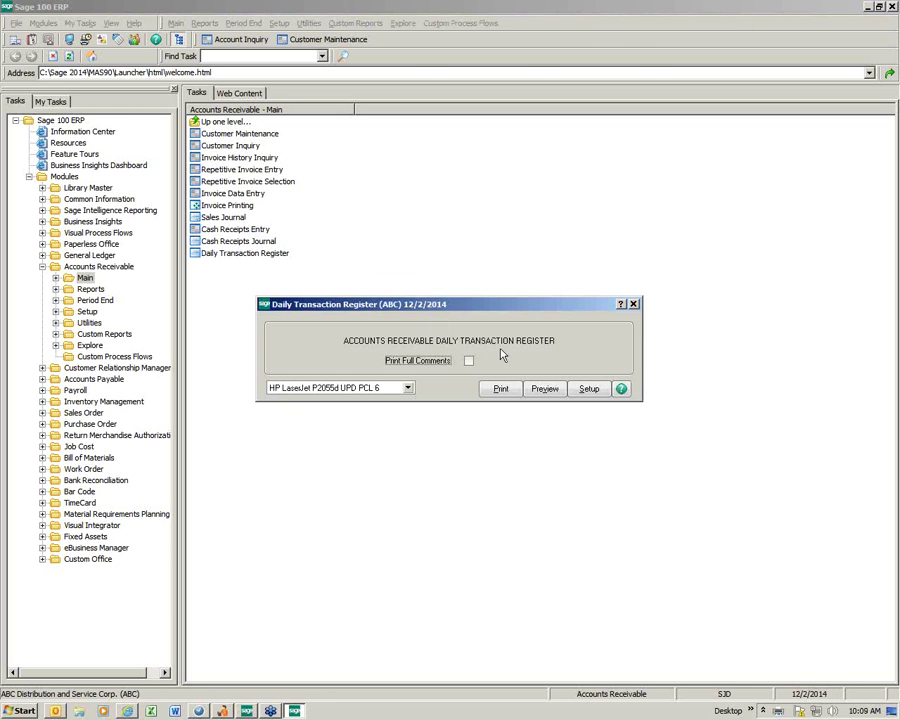
click(491, 394)
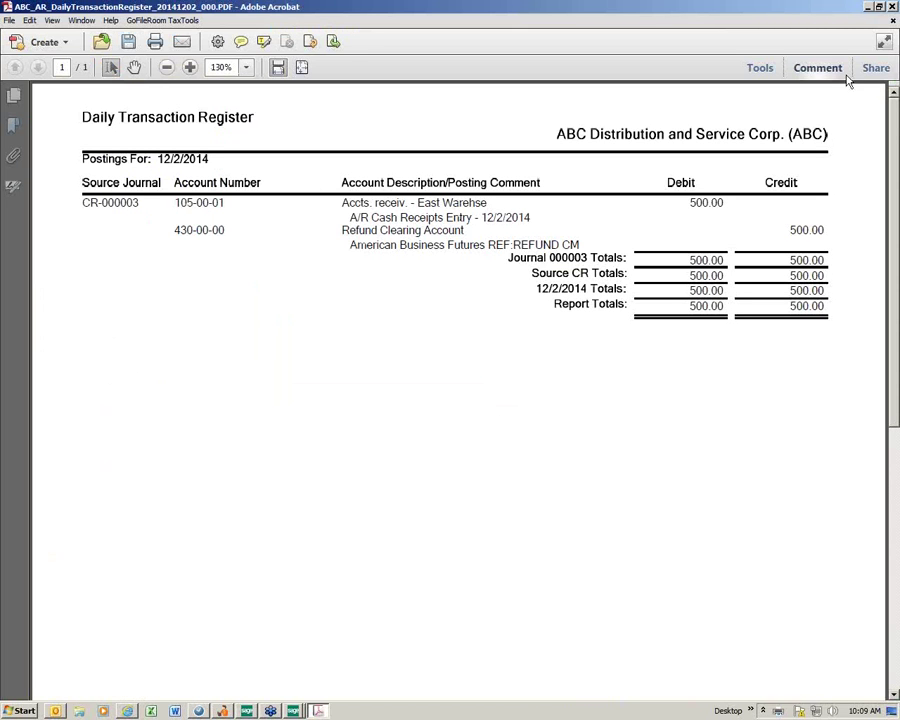
click(892, 6)
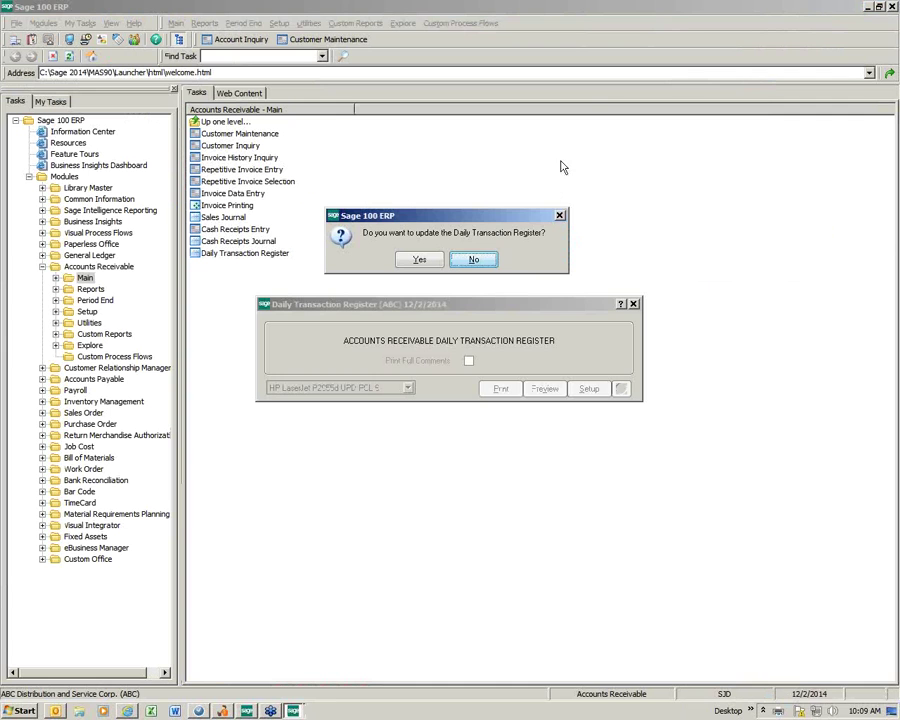
click(474, 259)
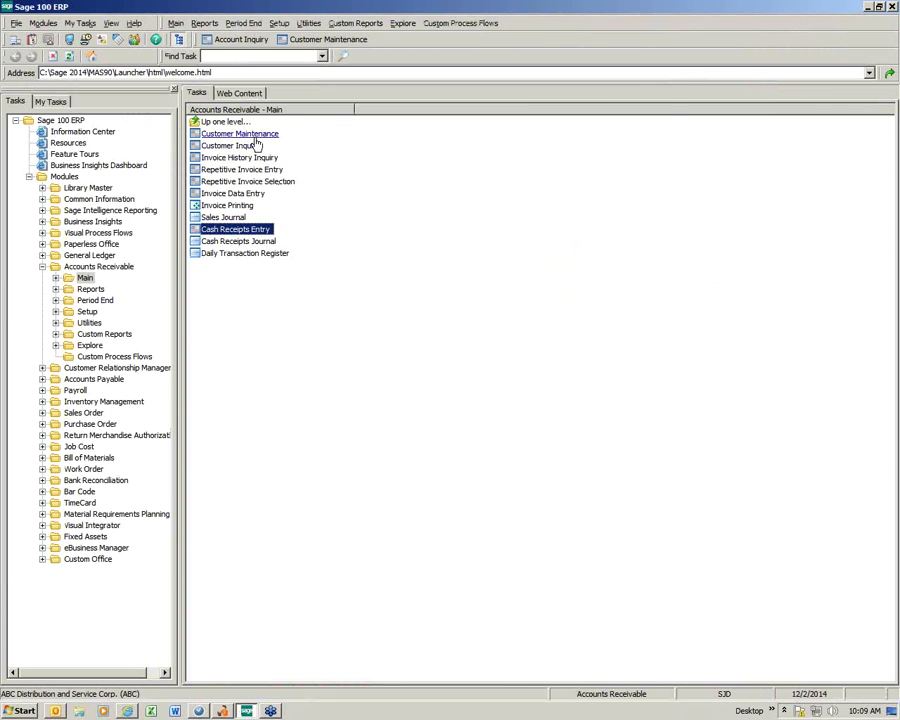
Open American Business Futures in Customer Maintenance, dismiss the customer memo and show the customer's invoices
click(245, 134)
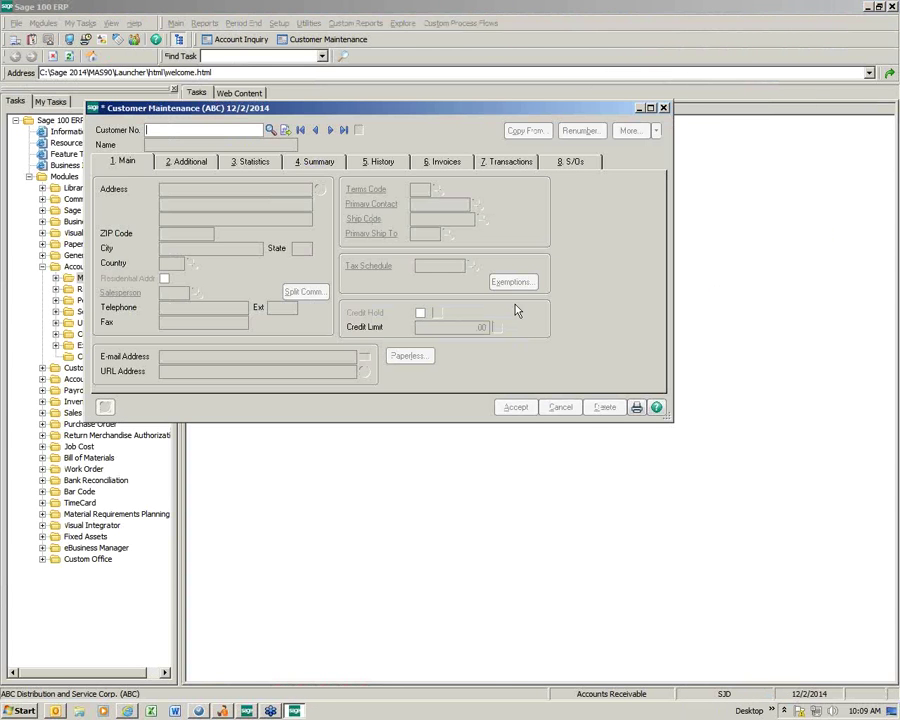
click(332, 132)
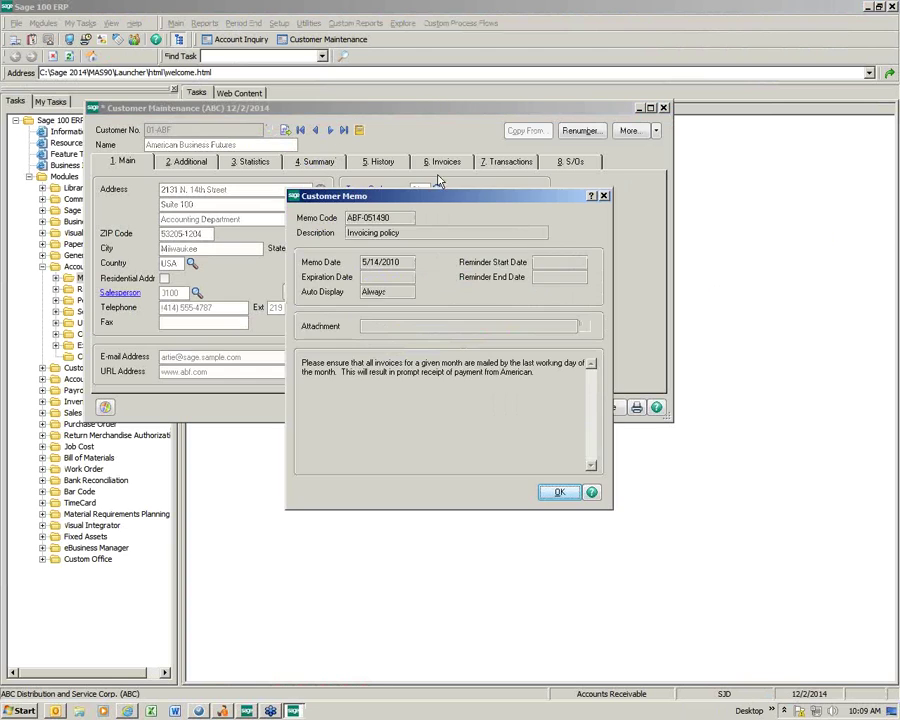
click(555, 494)
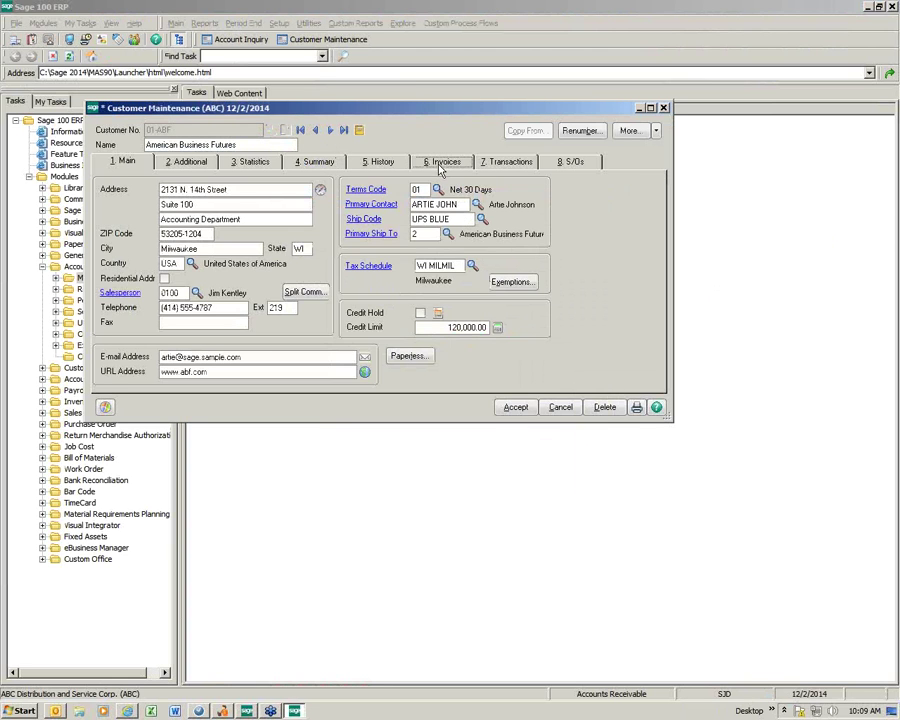
click(445, 162)
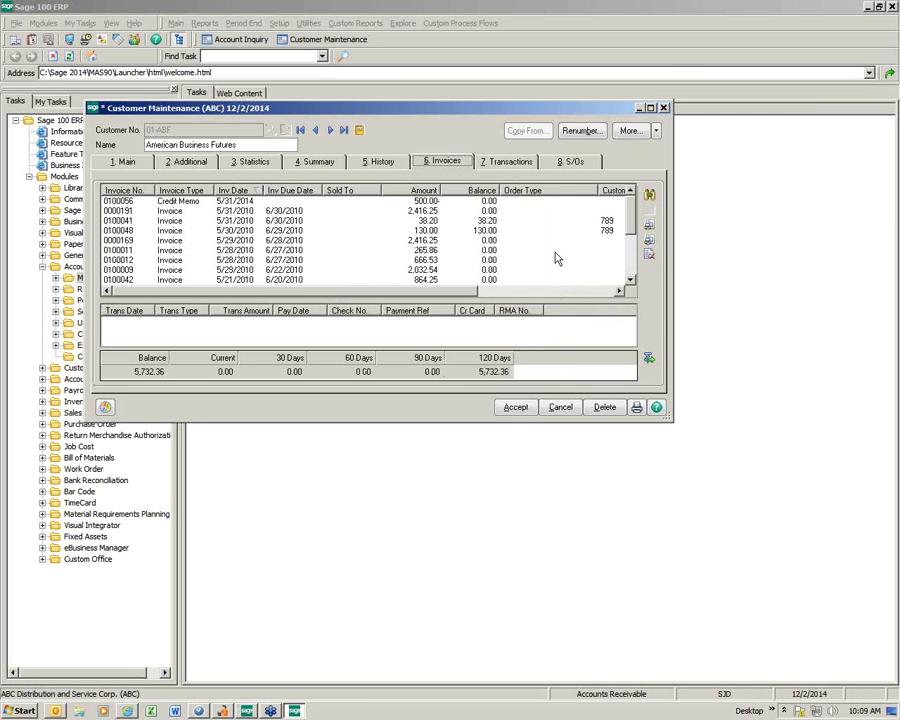
Examine the transactions of credit memo 0100056, including its REFUND CM payment, and close Customer Maintenance
click(243, 201)
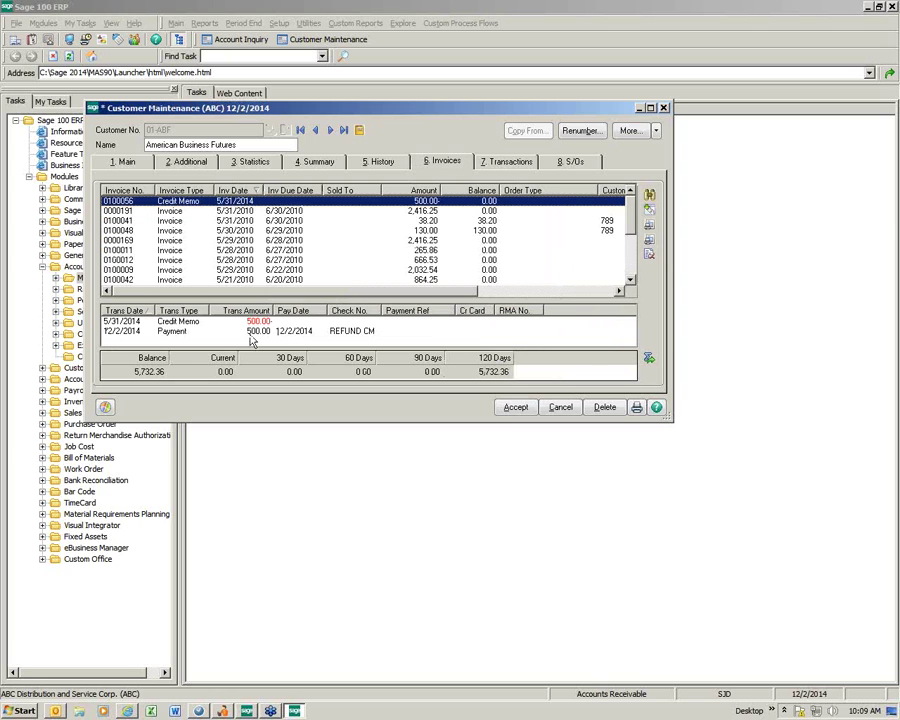
click(350, 335)
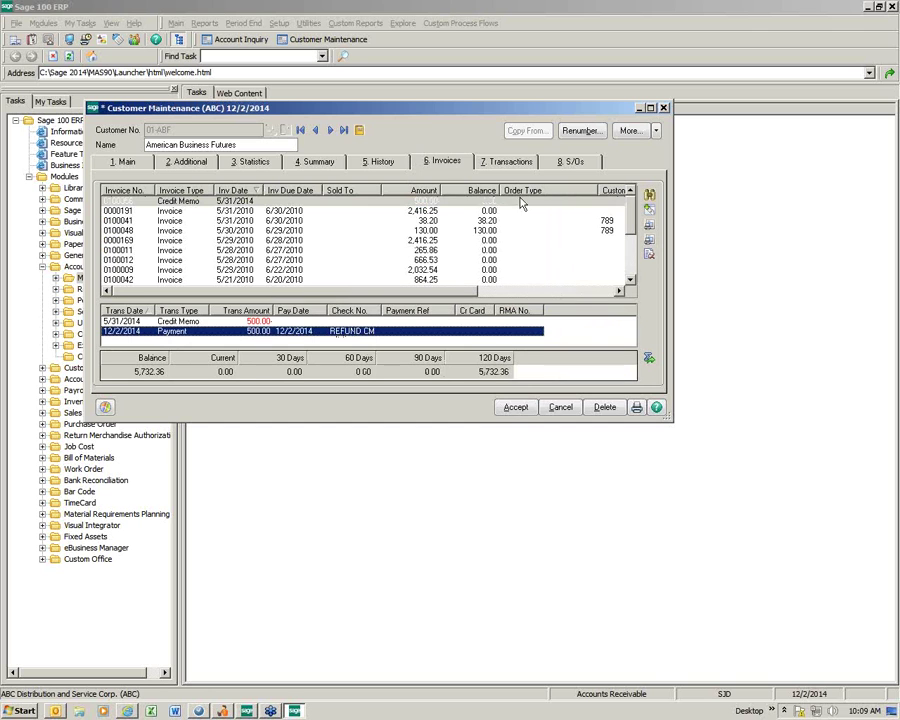
click(488, 203)
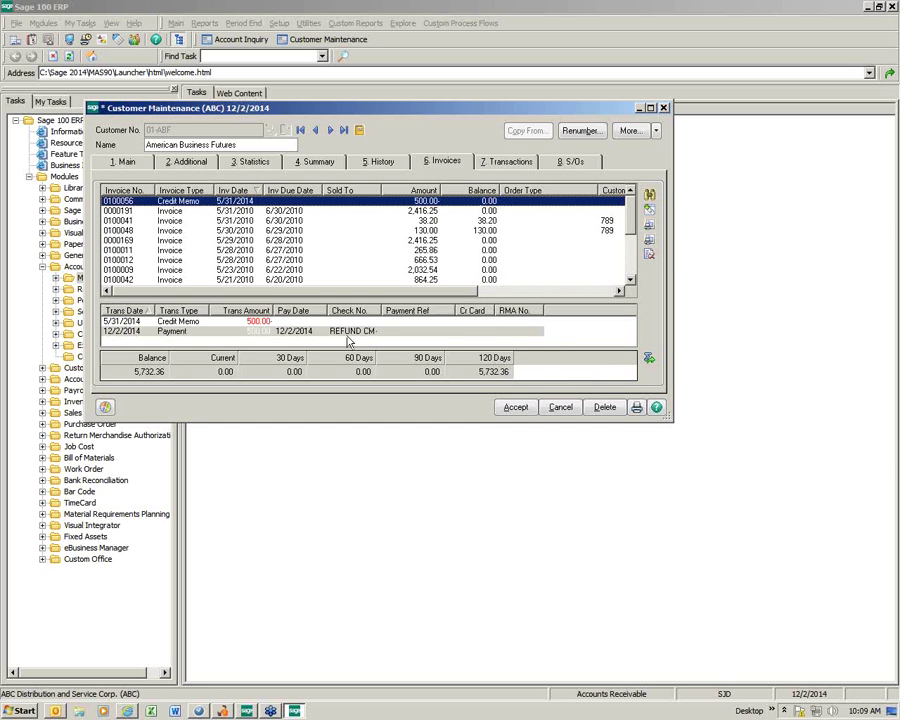
click(515, 407)
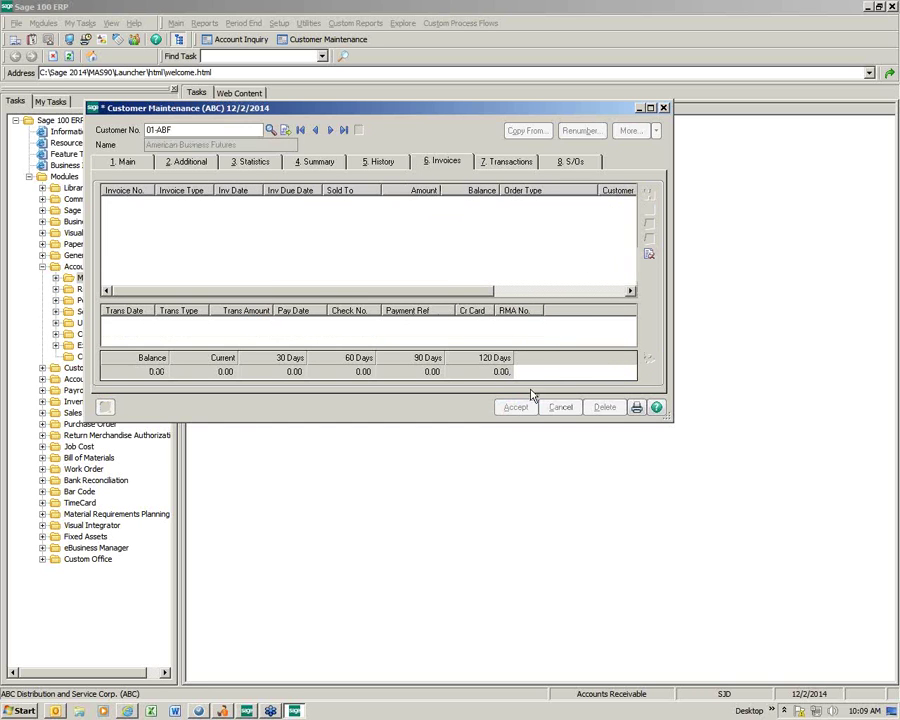
key(Escape)
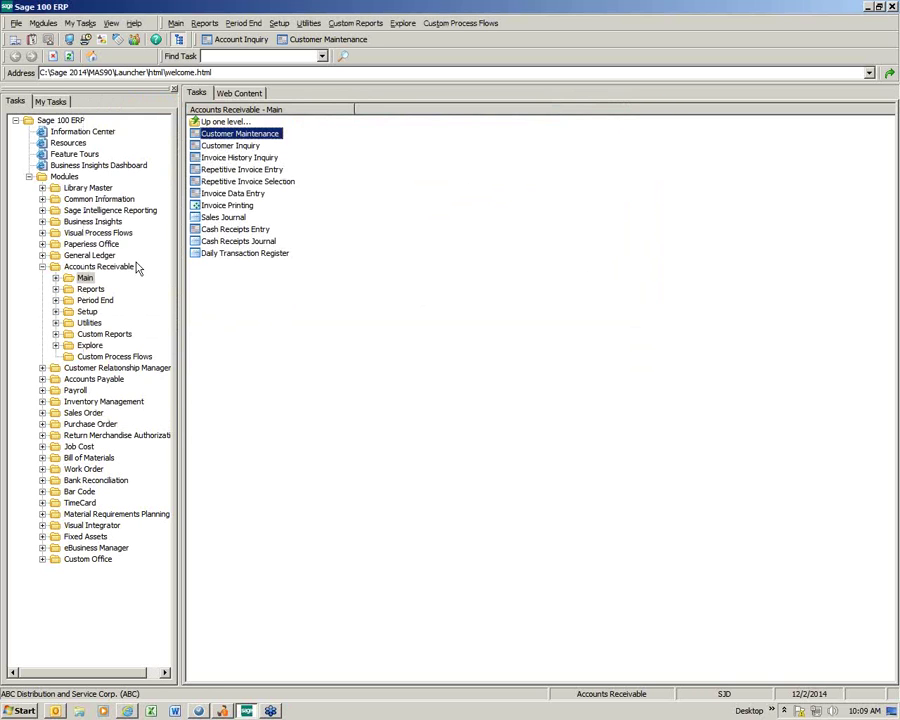
Look up account 430-00-00 in General Ledger Account Inquiry, show its history for fiscal year 2014 and close the inquiry
click(114, 257)
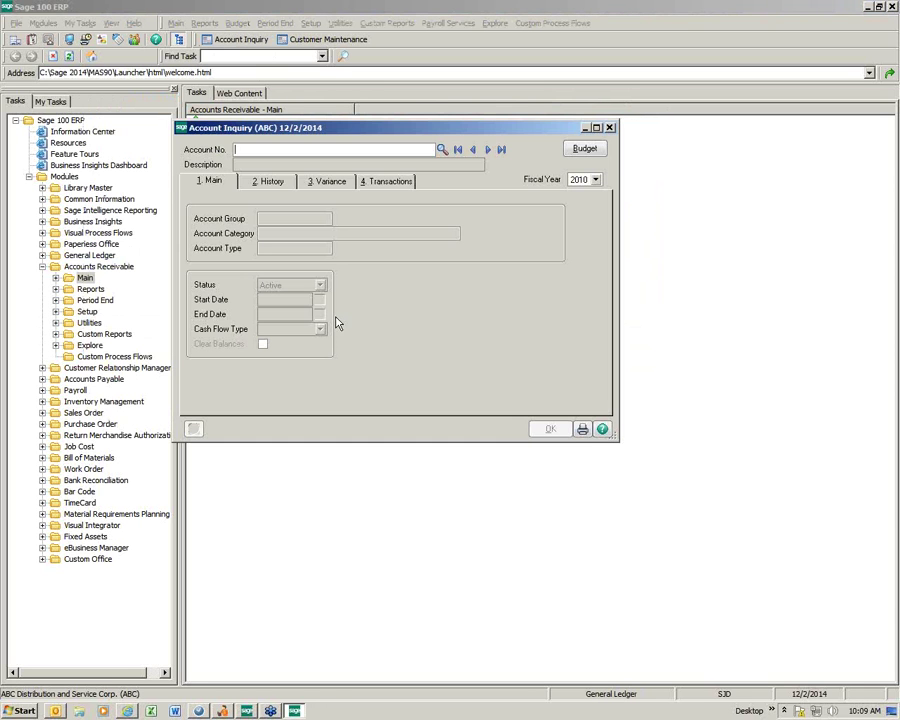
text(430-00-00)
key(Tab)
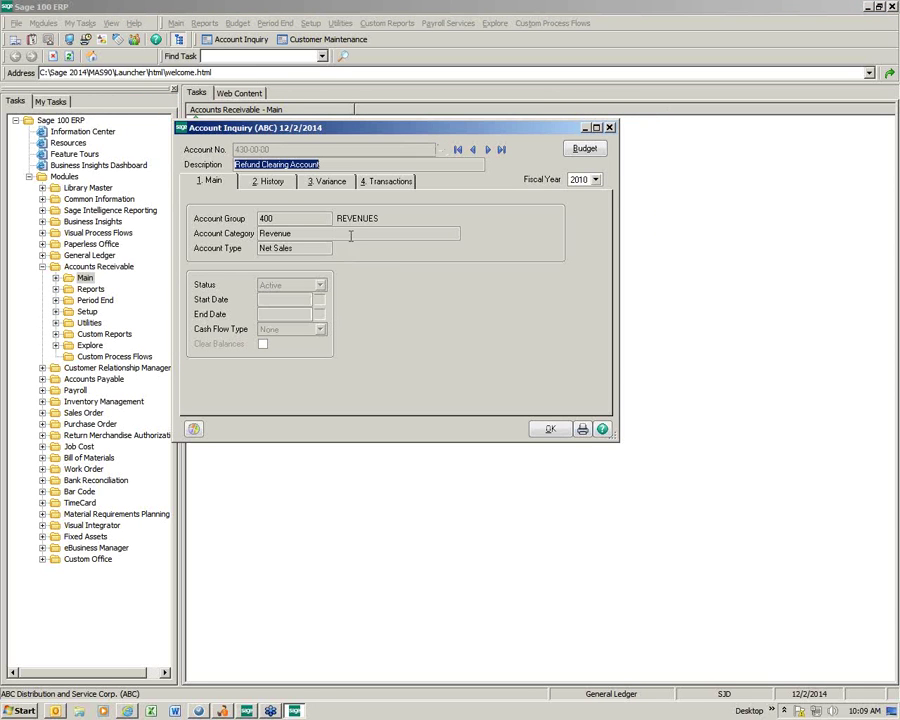
click(279, 186)
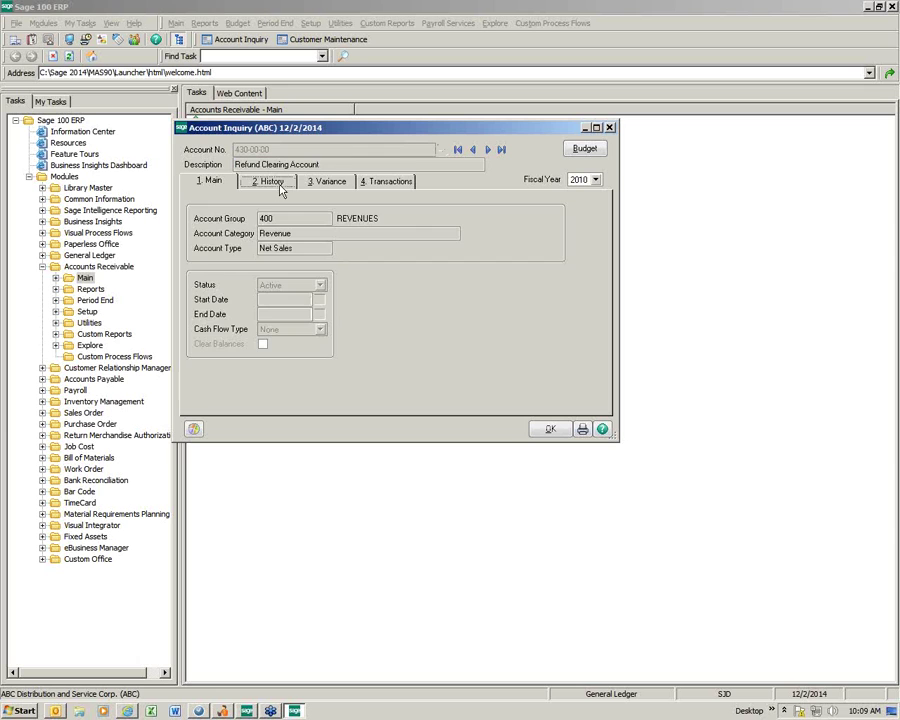
click(595, 179)
click(588, 247)
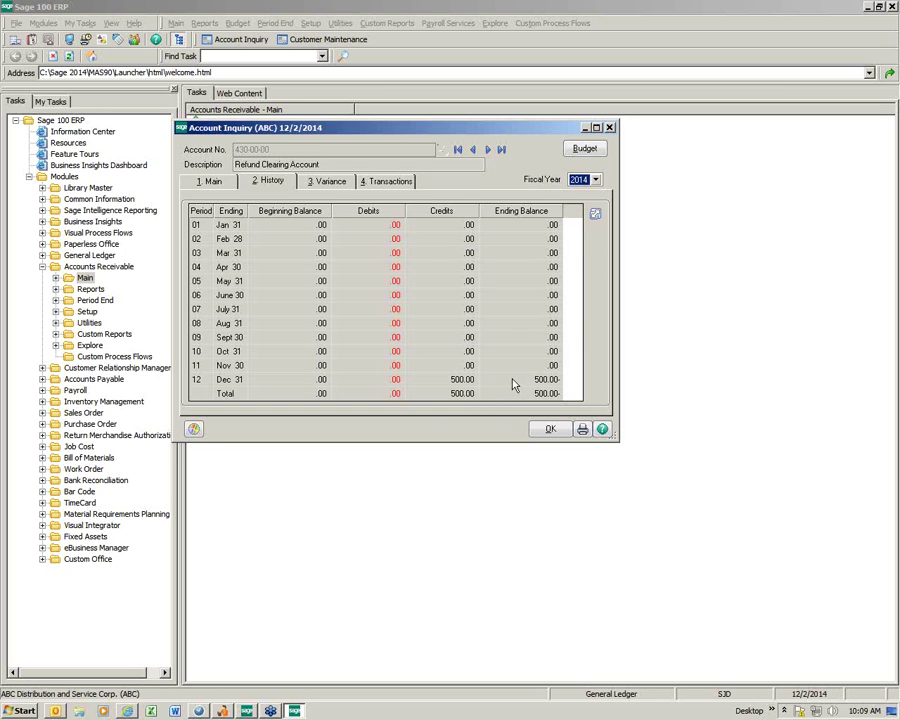
click(548, 430)
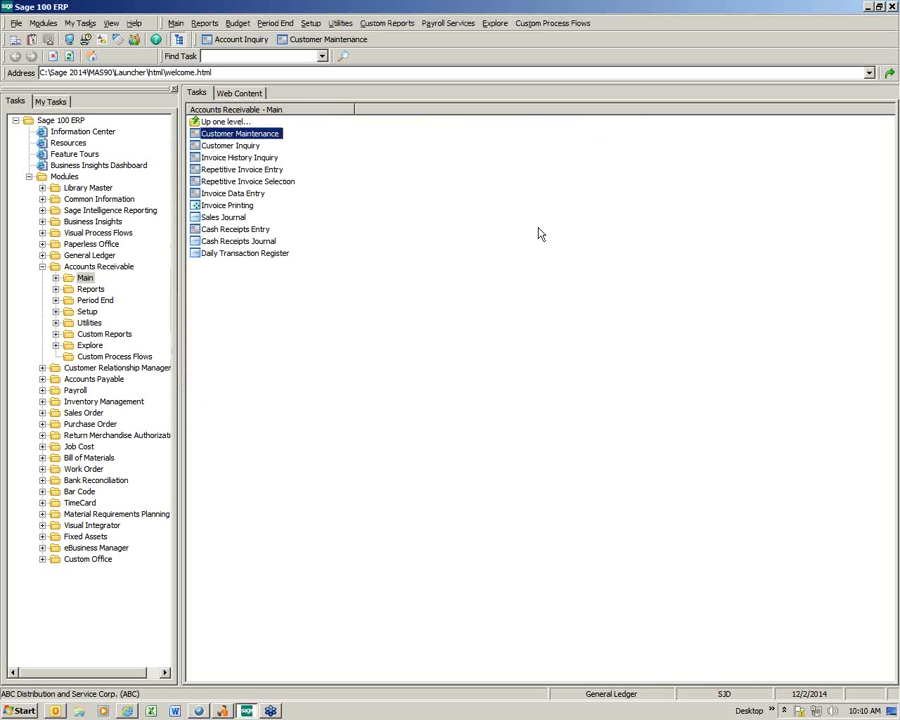
Open Manual Check and Payment Entry in Accounts Payable and start a check for printing from bank code D
click(42, 266)
double_click(80, 289)
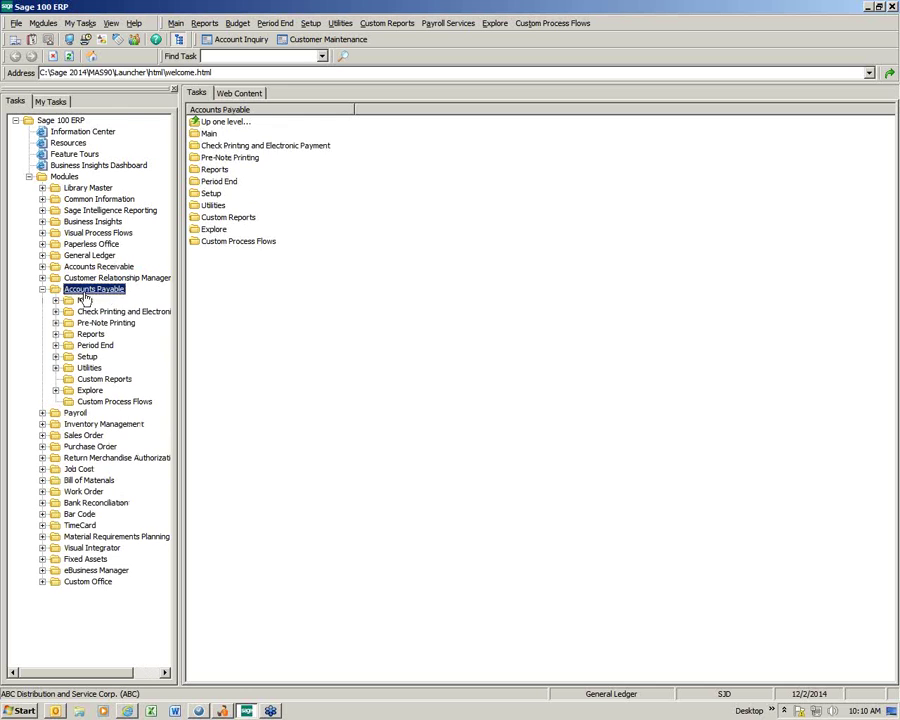
double_click(85, 301)
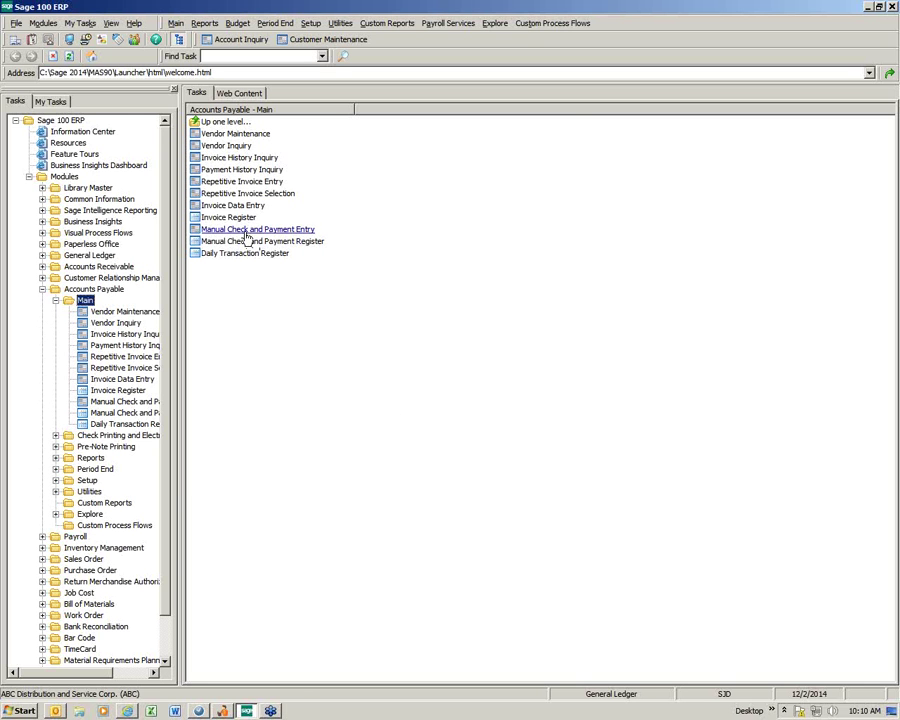
click(285, 230)
click(484, 220)
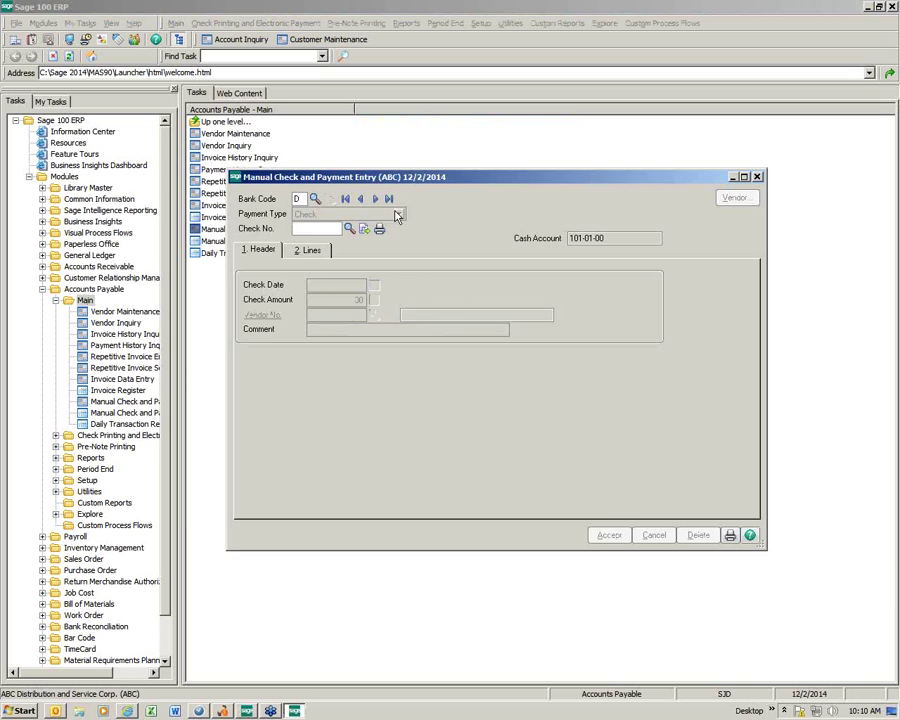
drag(388, 185, 280, 96)
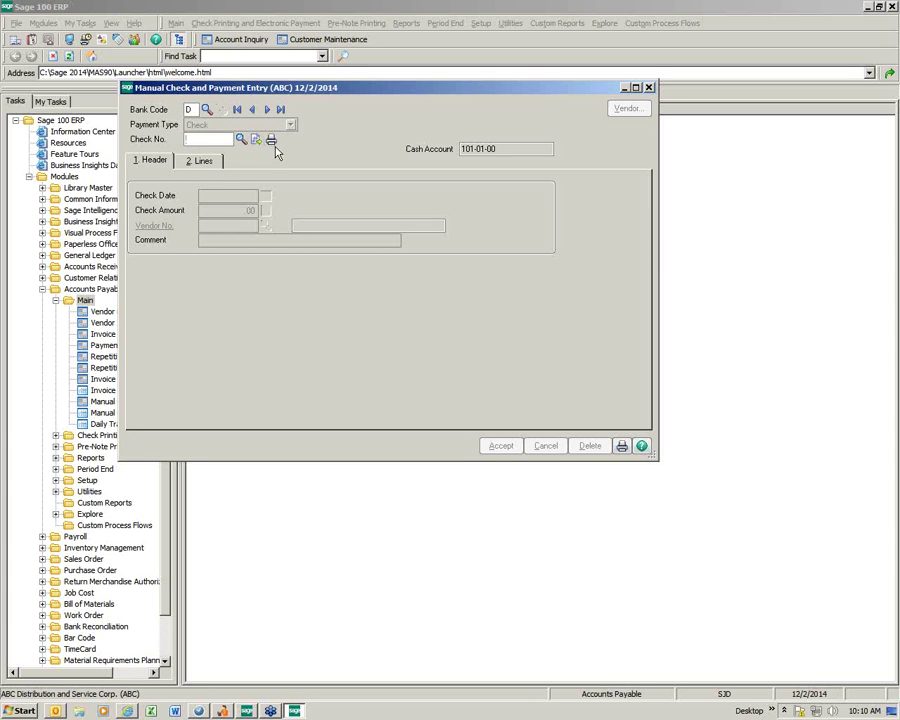
click(271, 140)
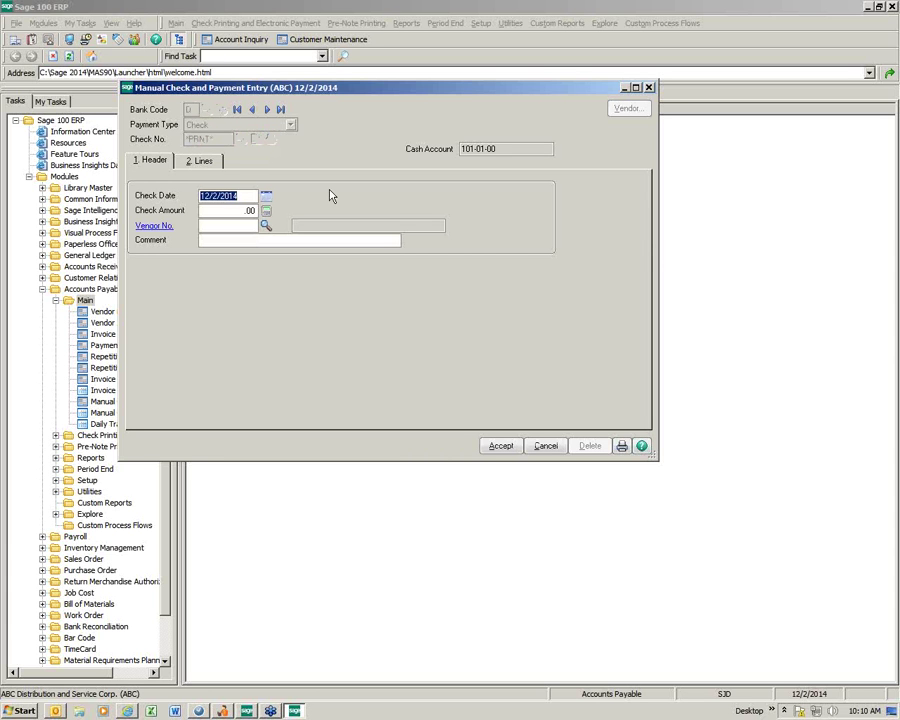
Keep the check date, set the check amount to 500.00 and assign vendor 01-NOF
key(Tab)
text(.050000)
text(01NOF)
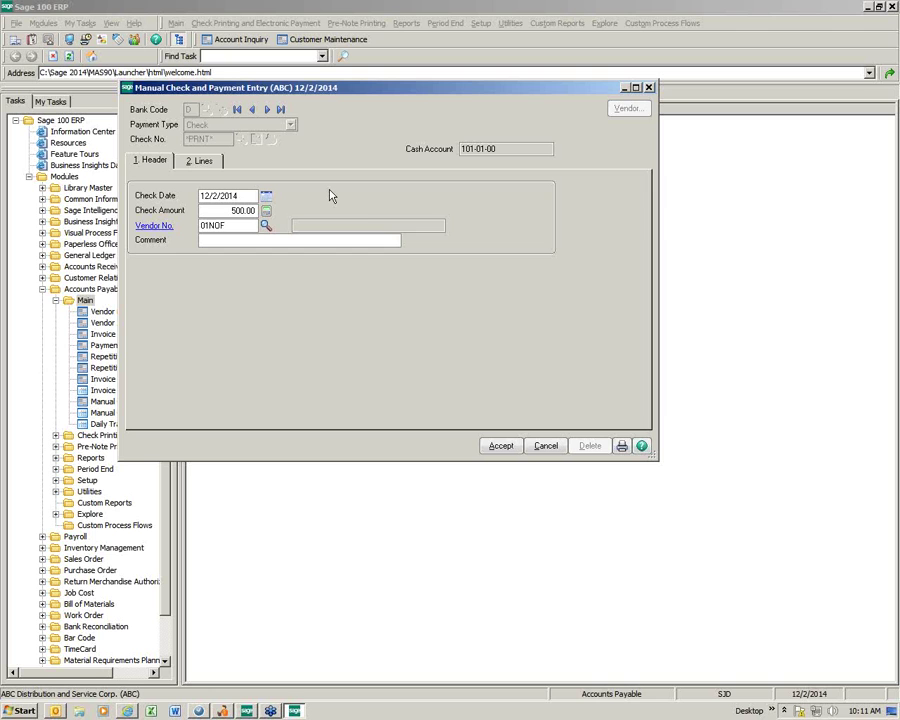
key(Tab)
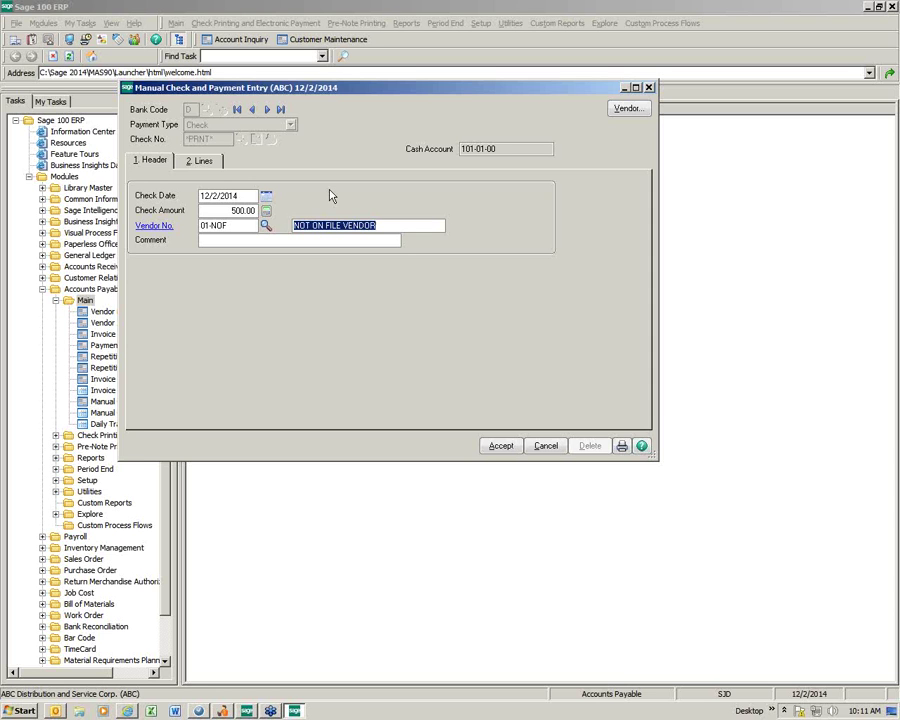
Open the 01-NOF vendor's record from the check and change its name to American Business Futures
click(151, 226)
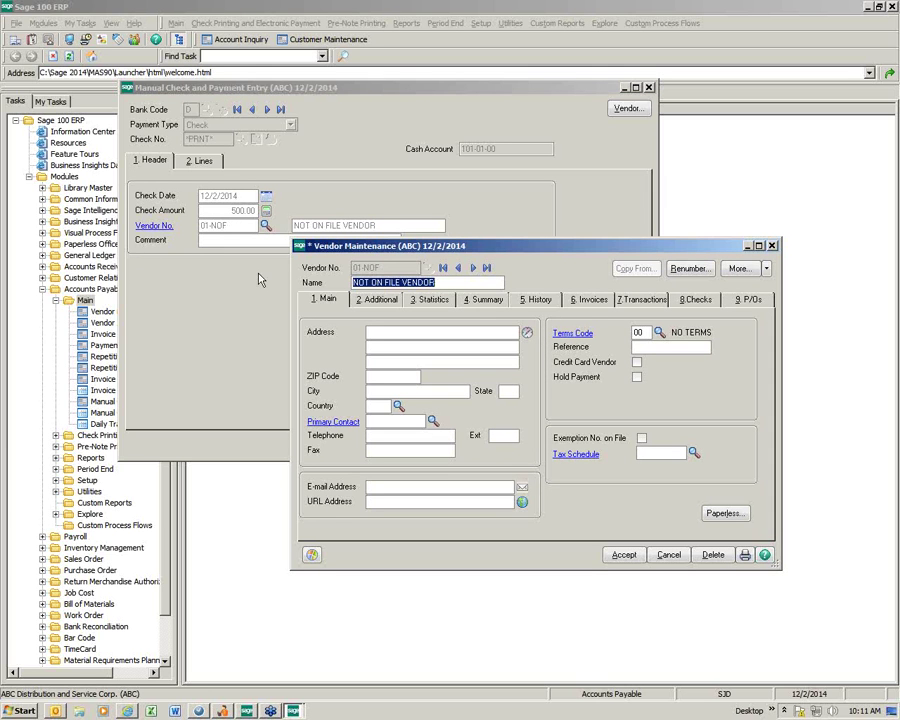
text(ABF Cop)
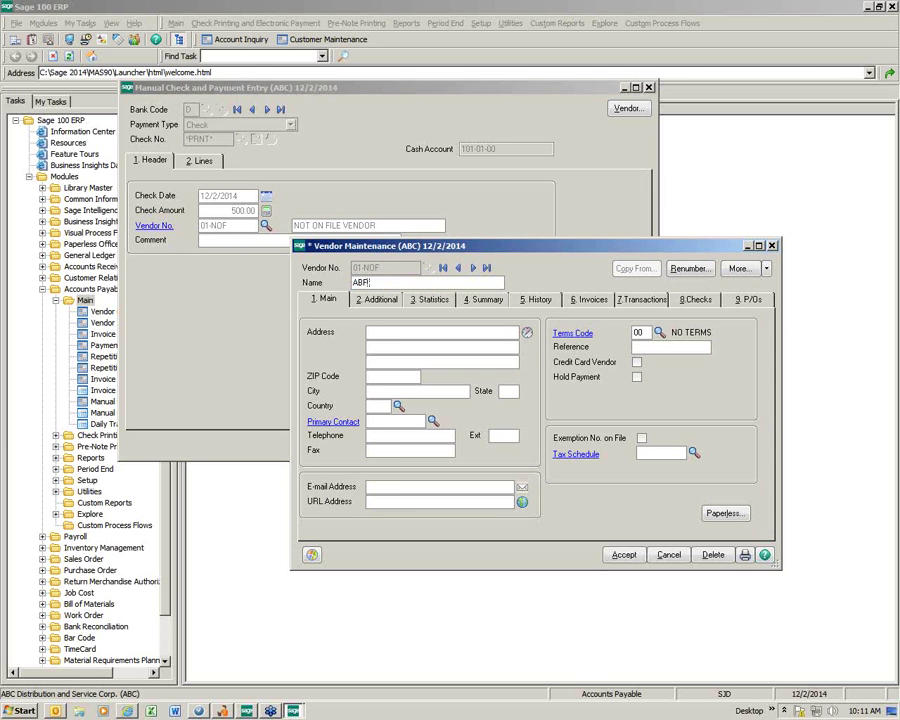
key(BackSpace)
key(BackSpace)
key(BackSpace)
key(BackSpace)
key(BackSpace)
key(BackSpace)
key(BackSpace)
text(American Business Futures)
key(Tab)
Fill in the vendor's street address and ZIP code, letting the ZIP code supply the city, state and country
text(2131)
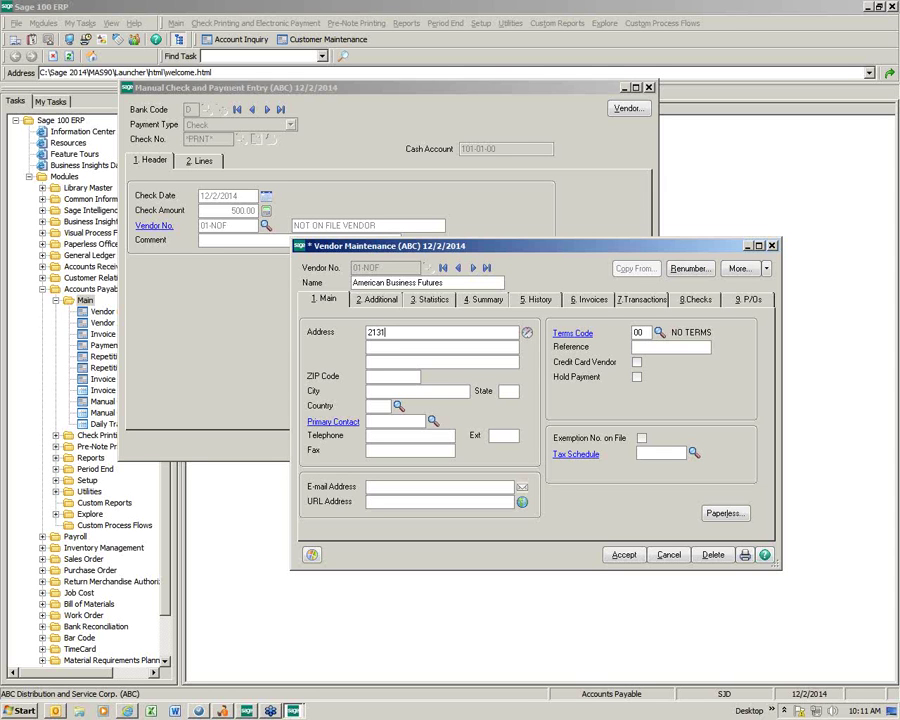
text( N 14th Street)
key(Tab)
key(Tab)
key(Tab)
text(53205)
key(Tab)
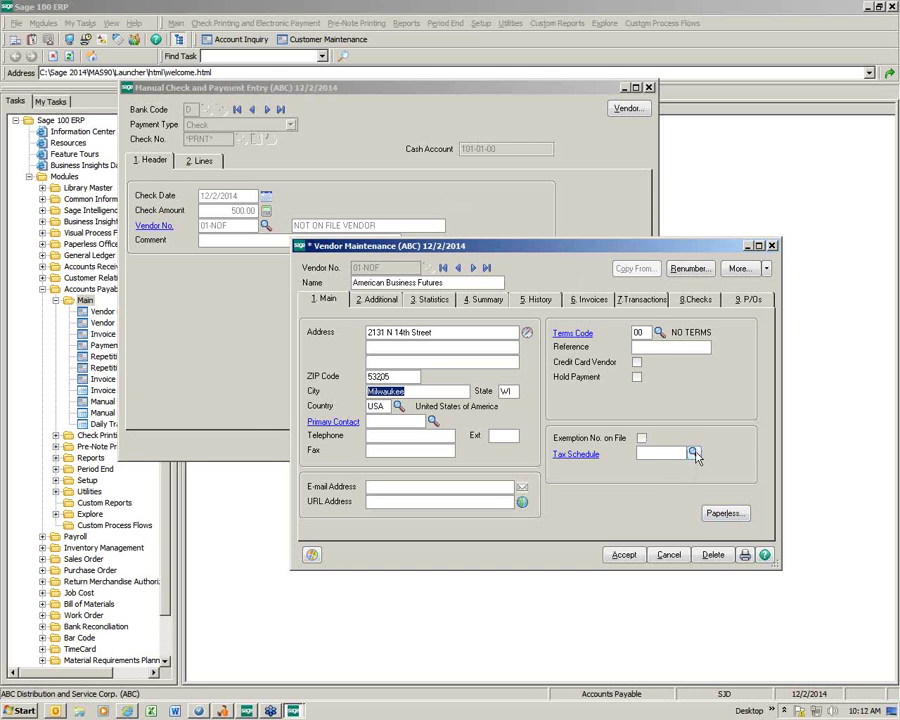
Assign the NONTAX tax schedule to the vendor and accept the vendor record
click(694, 454)
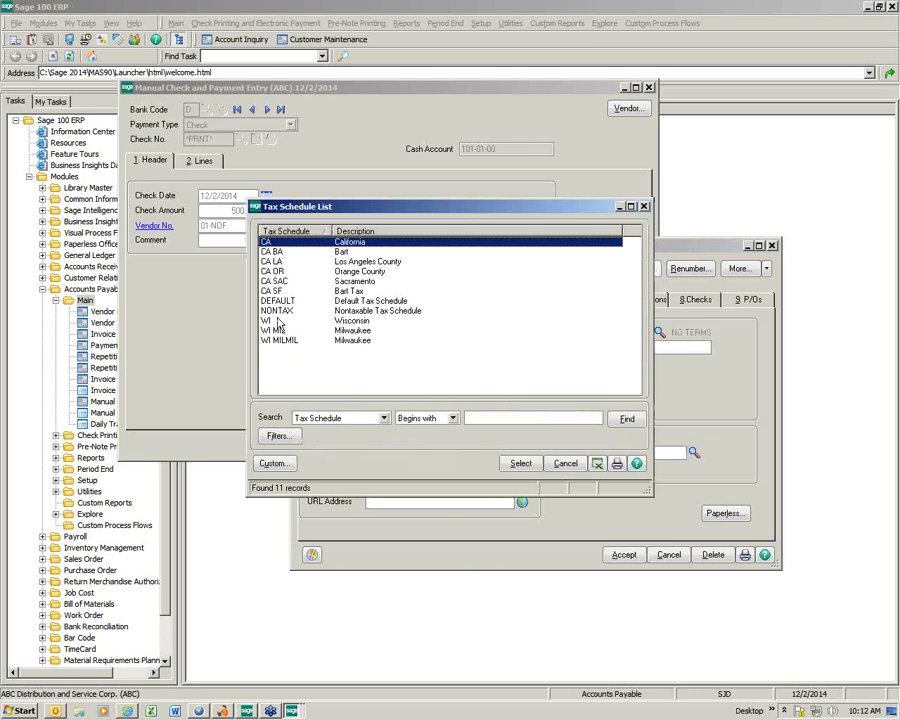
click(274, 313)
double_click(276, 313)
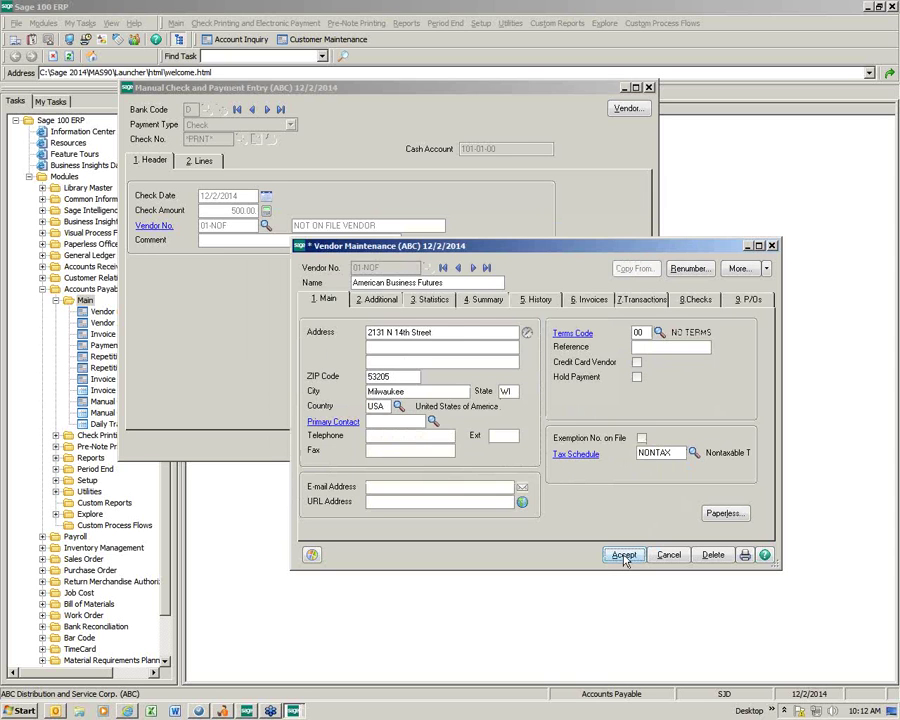
click(624, 556)
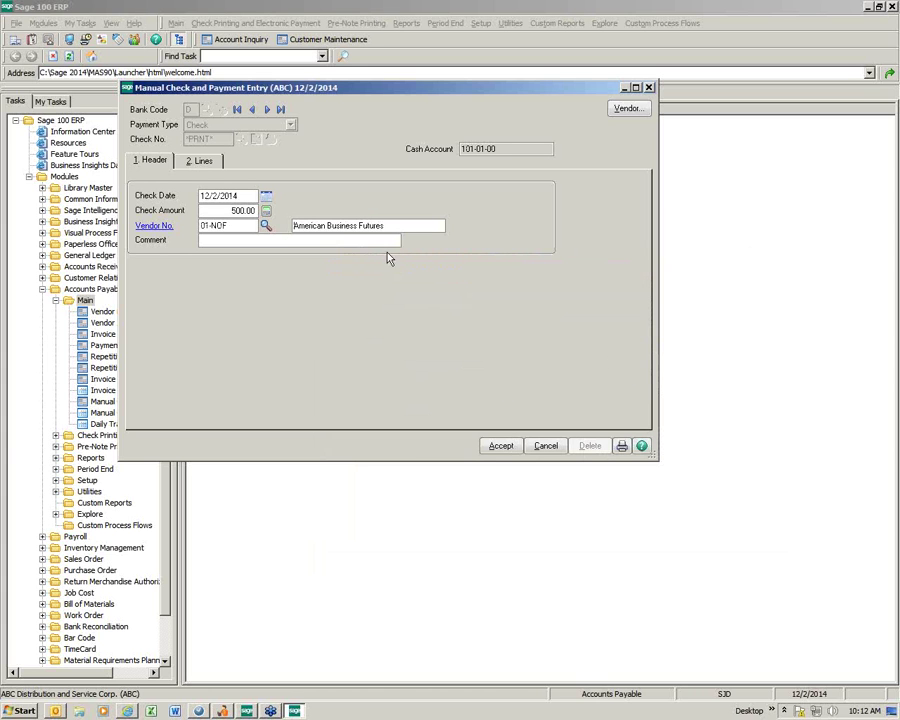
Create a G/L distribution line for the check, posting 500.00 to Refund Clearing Account 430-00-00, and accept it
drag(394, 225, 293, 225)
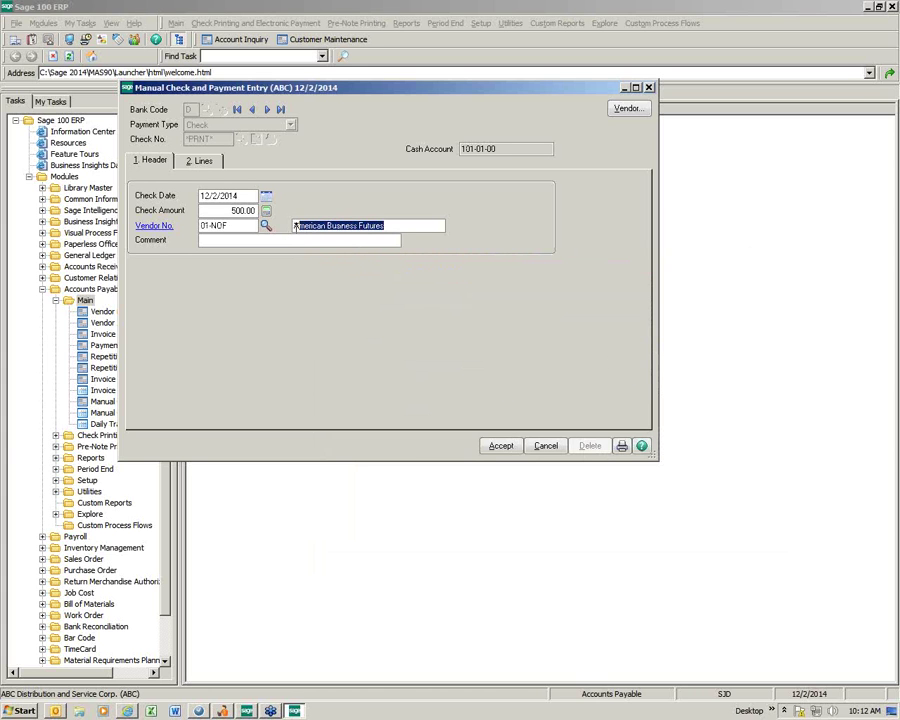
click(201, 160)
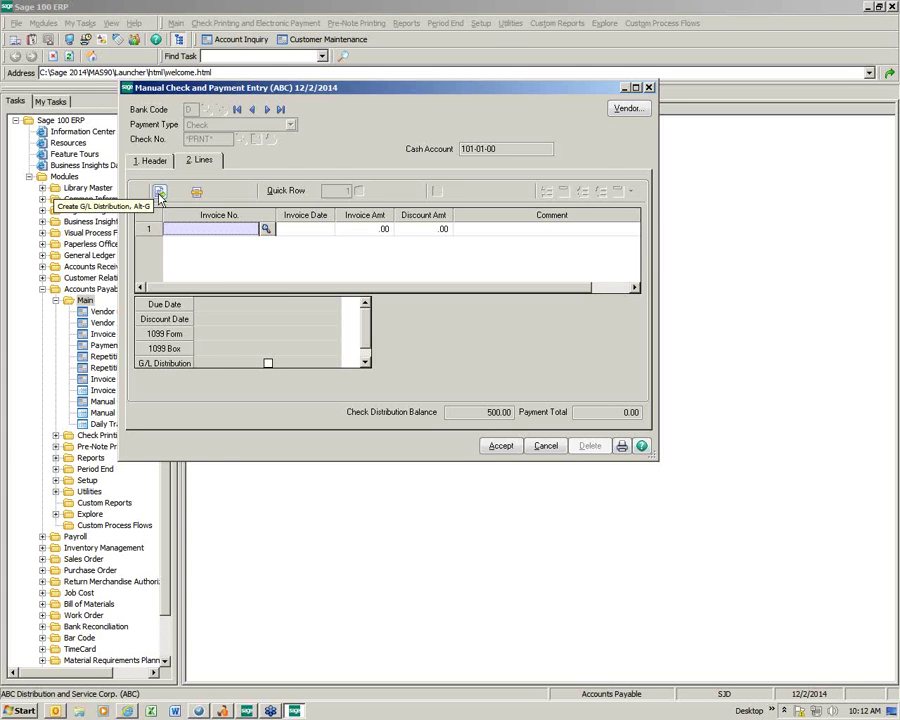
click(159, 193)
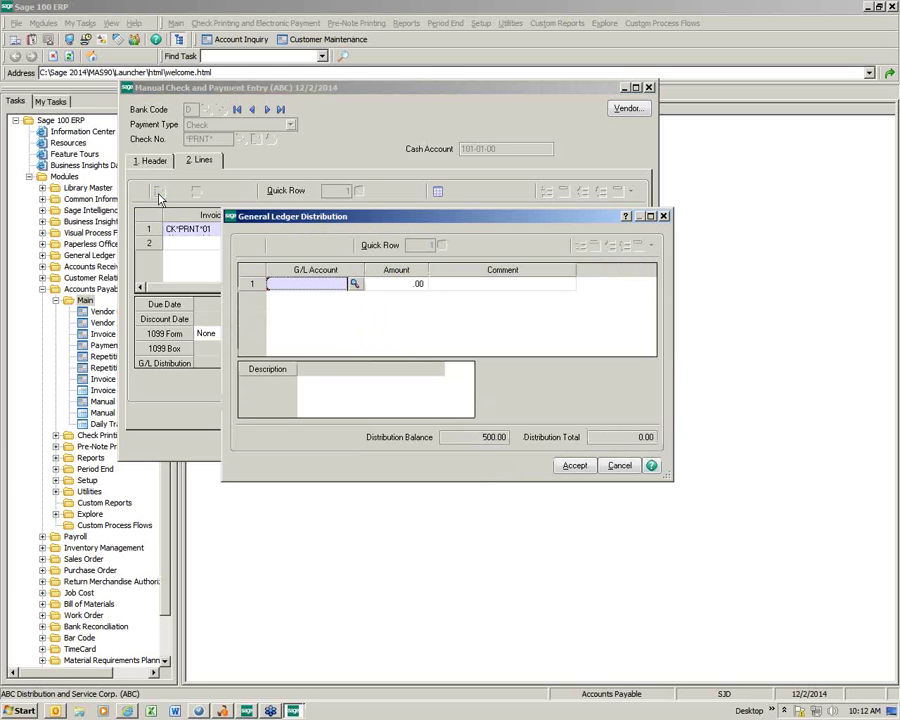
text(43)
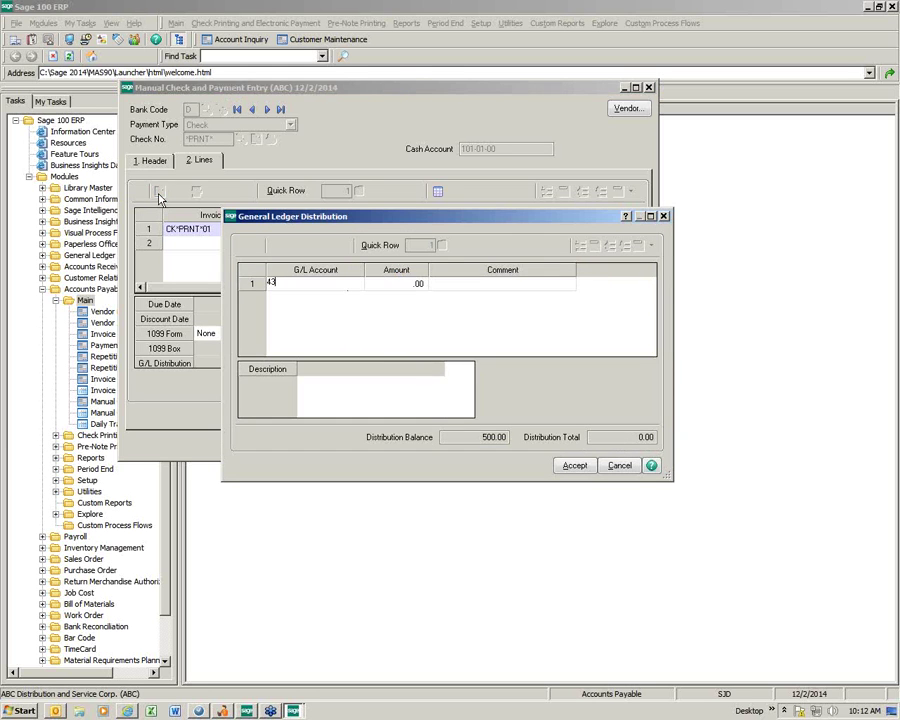
text(0-00-00)
key(Tab)
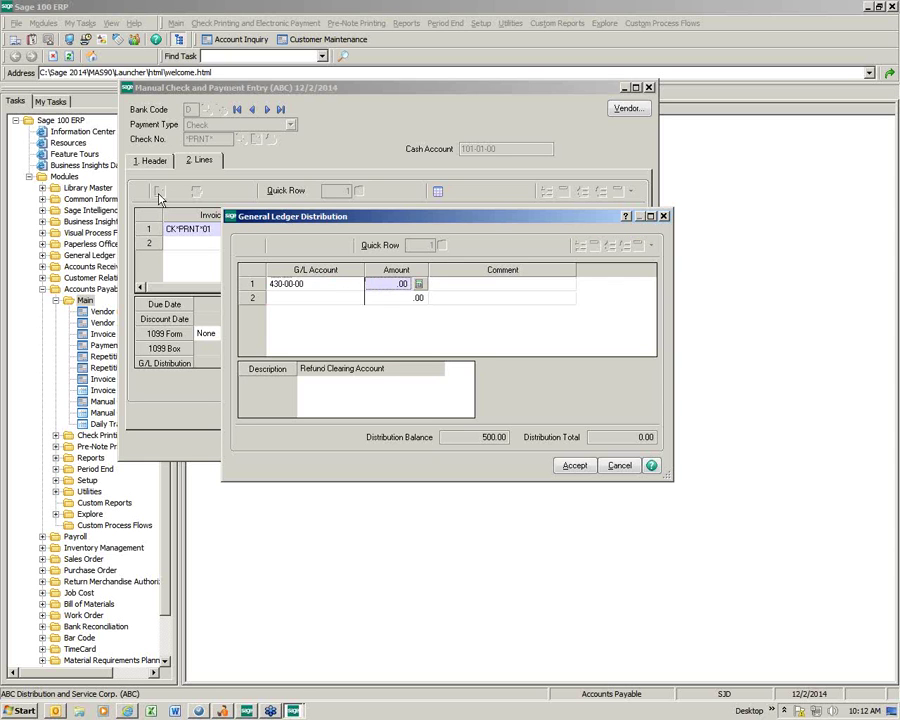
text(5000)
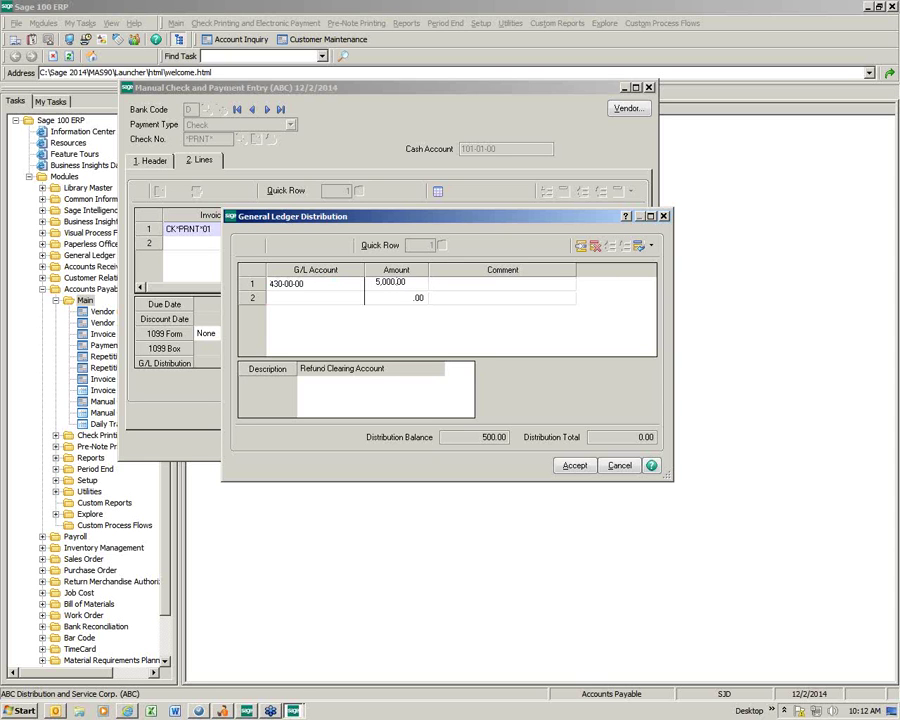
key(BackSpace)
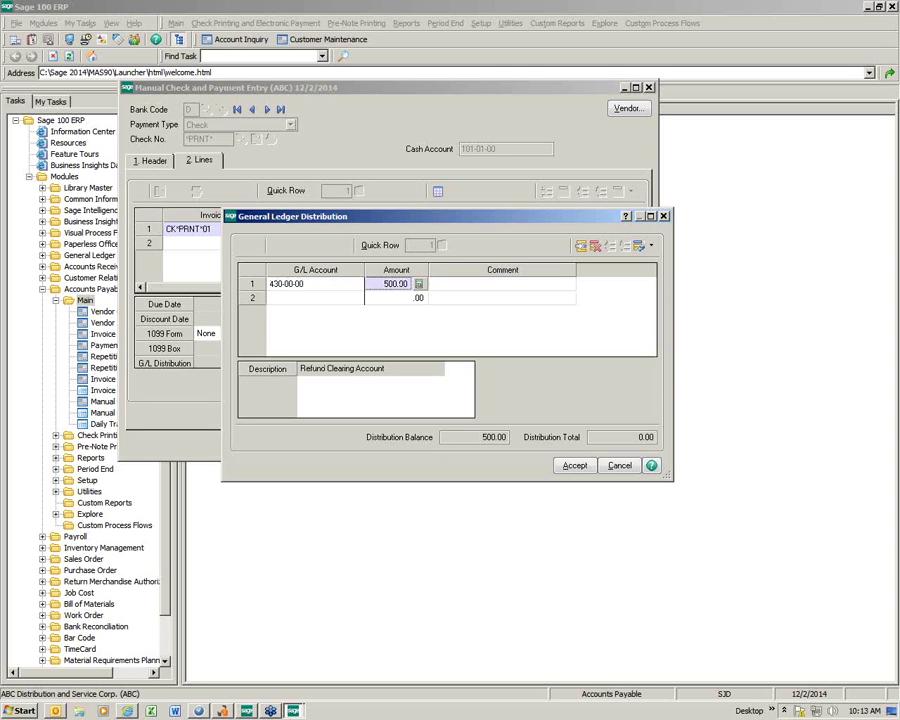
key(Tab)
key(Tab)
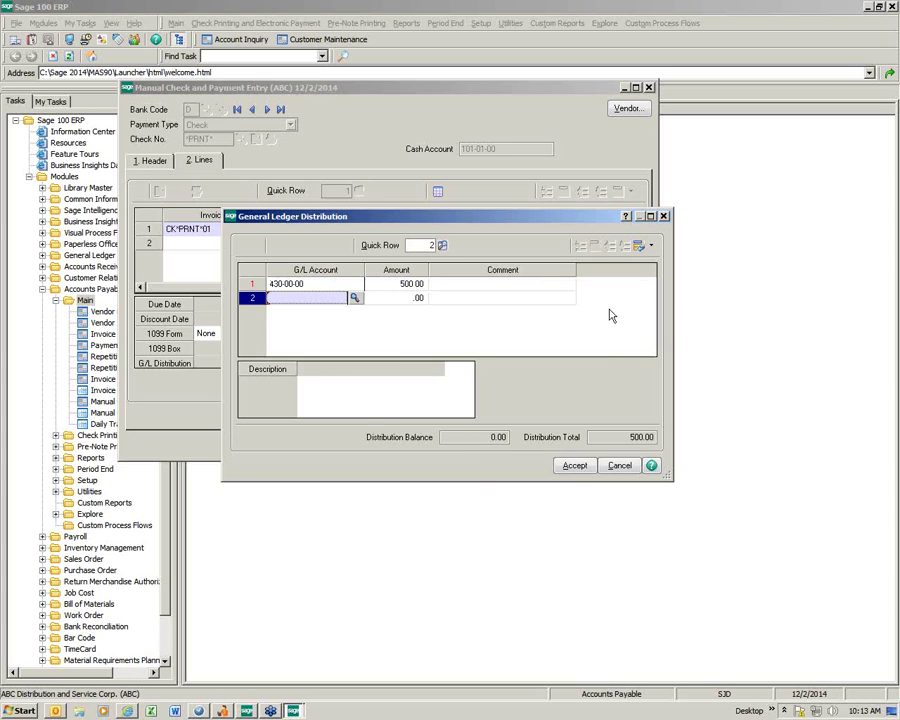
click(574, 465)
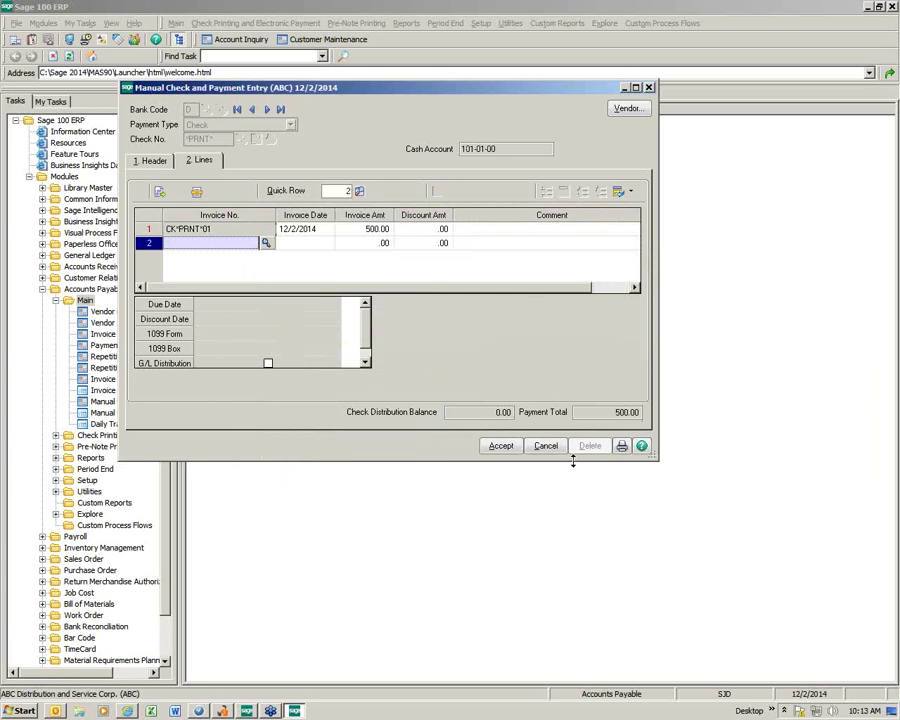
Accept the manual check, preview its printout down to the check portion and close the preview
click(501, 445)
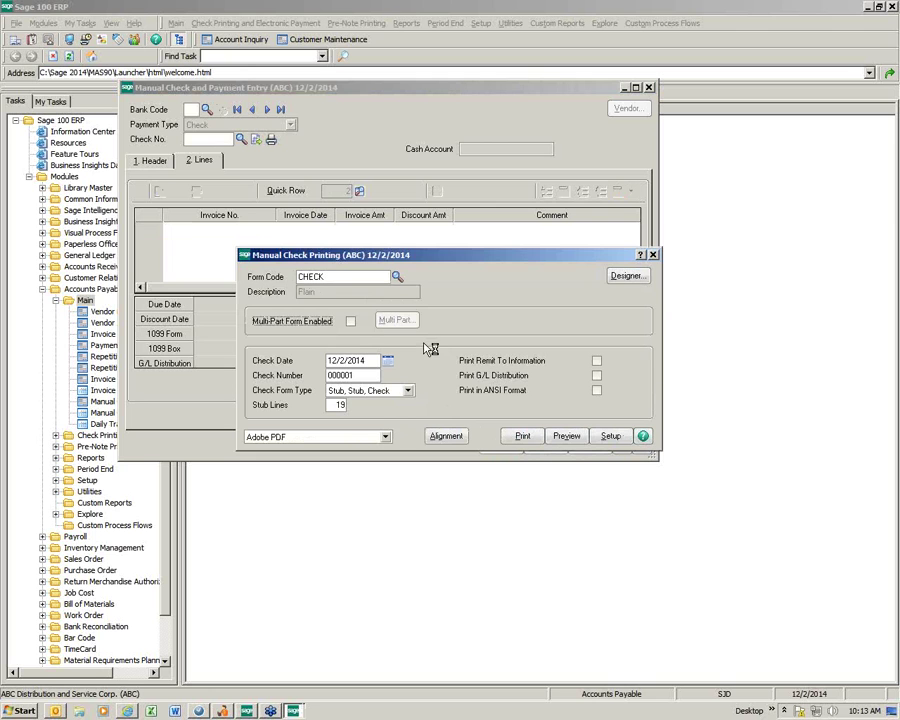
click(567, 437)
click(452, 268)
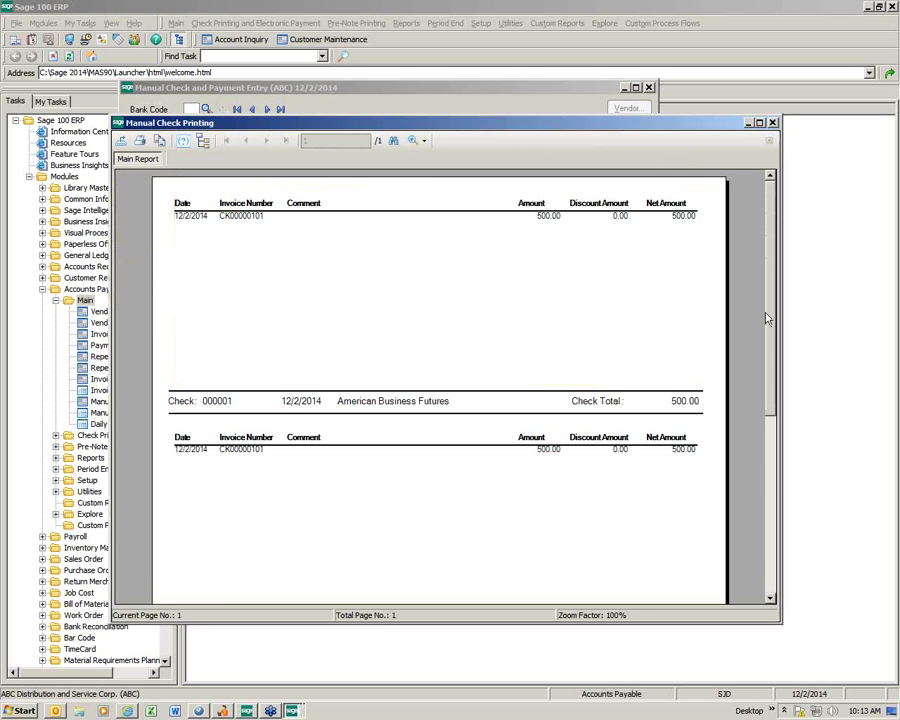
drag(767, 315, 745, 457)
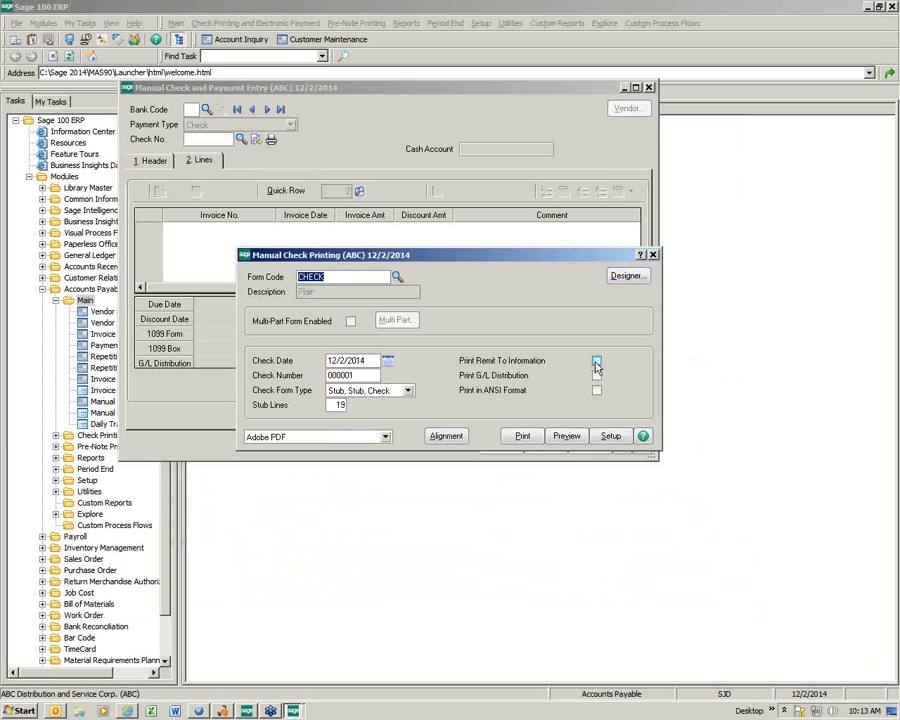
Print the manual check on the HP LaserJet P2055d UPD PCL 6 and confirm 000001 as the last check number printed
click(385, 437)
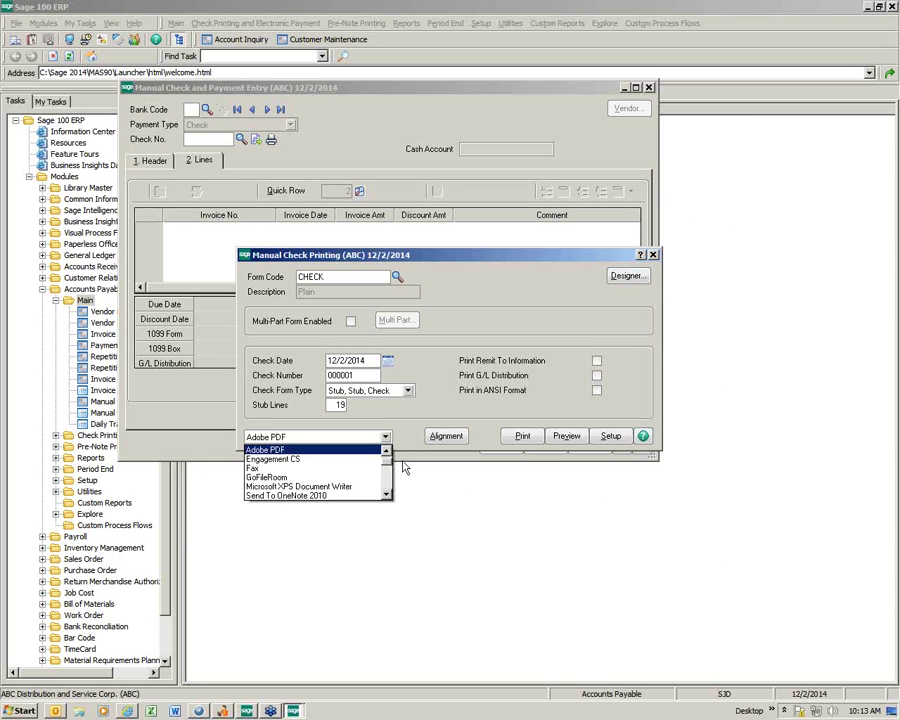
scroll(385, 492, down, 2)
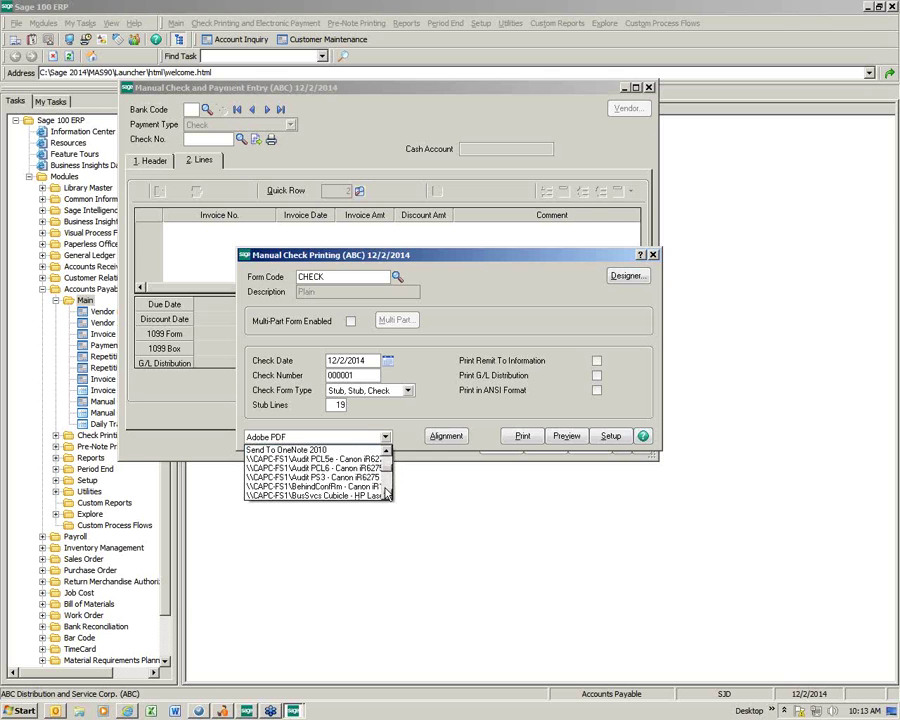
scroll(386, 492, down, 5)
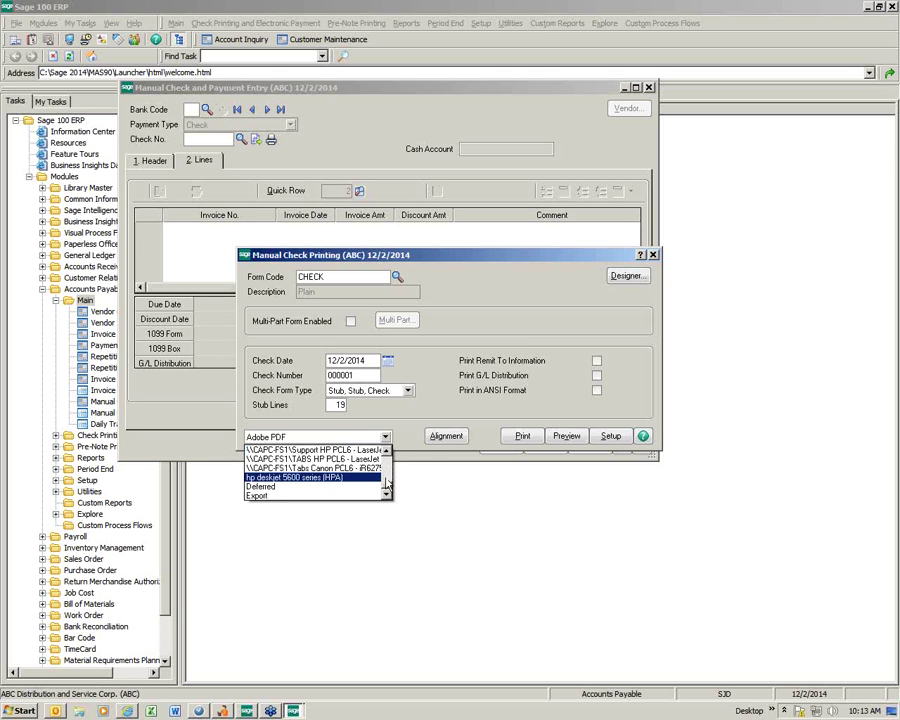
scroll(386, 480, up, 3)
scroll(386, 480, up, 5)
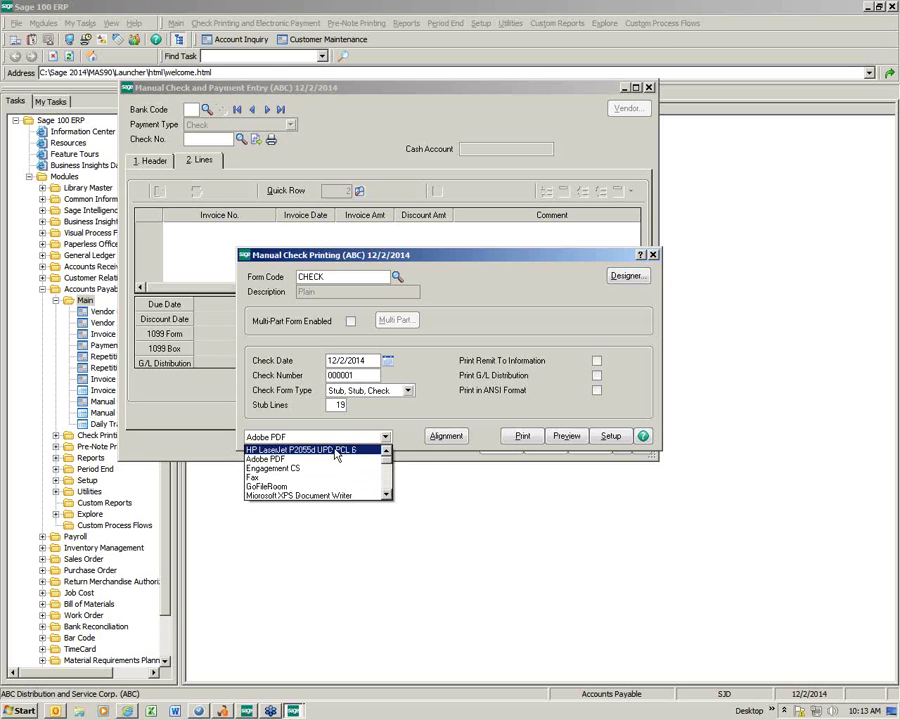
click(360, 450)
click(519, 440)
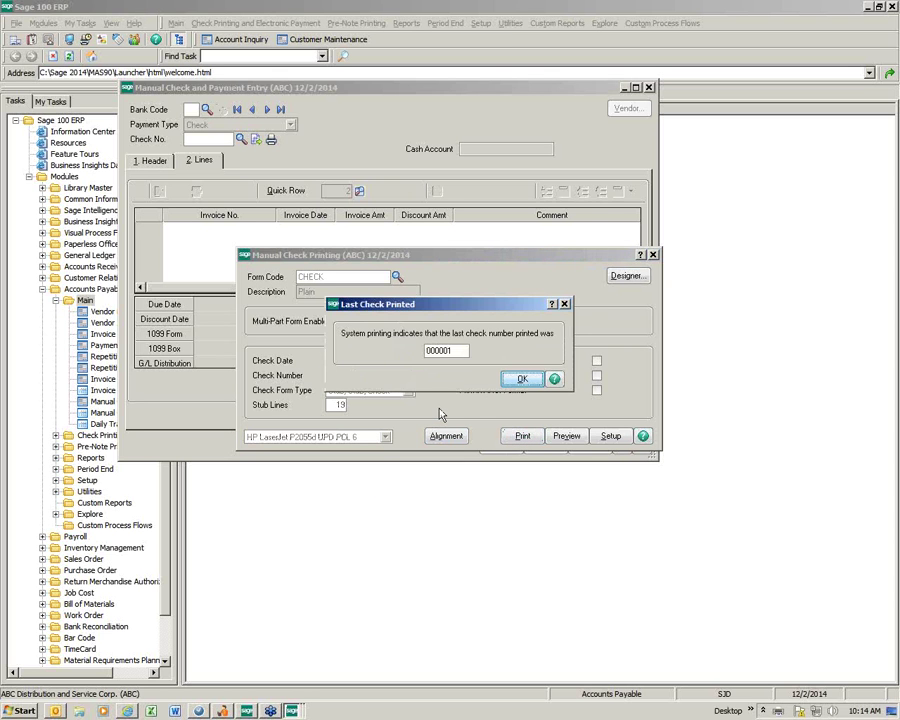
click(522, 379)
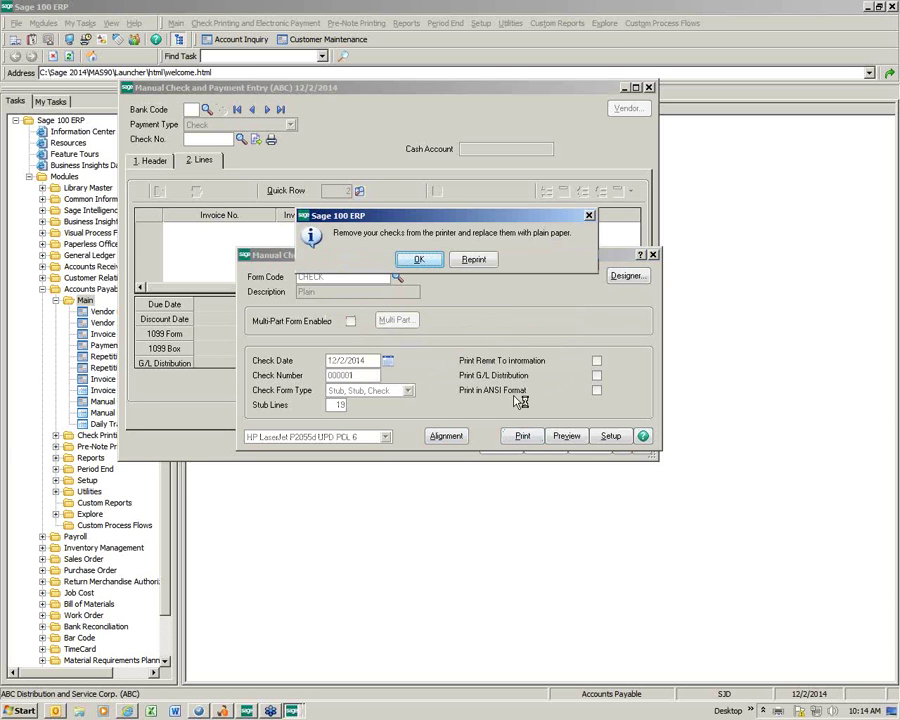
click(419, 259)
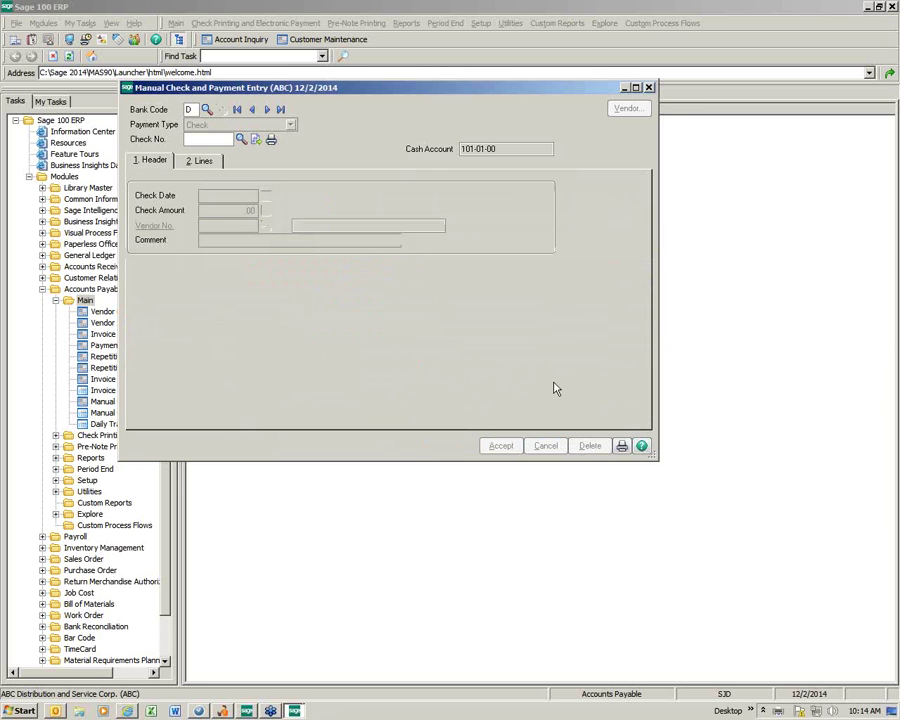
Close the check entry, print and review the Manual Check and Payment Register for posting date 12/2/2014, and update it
key(Escape)
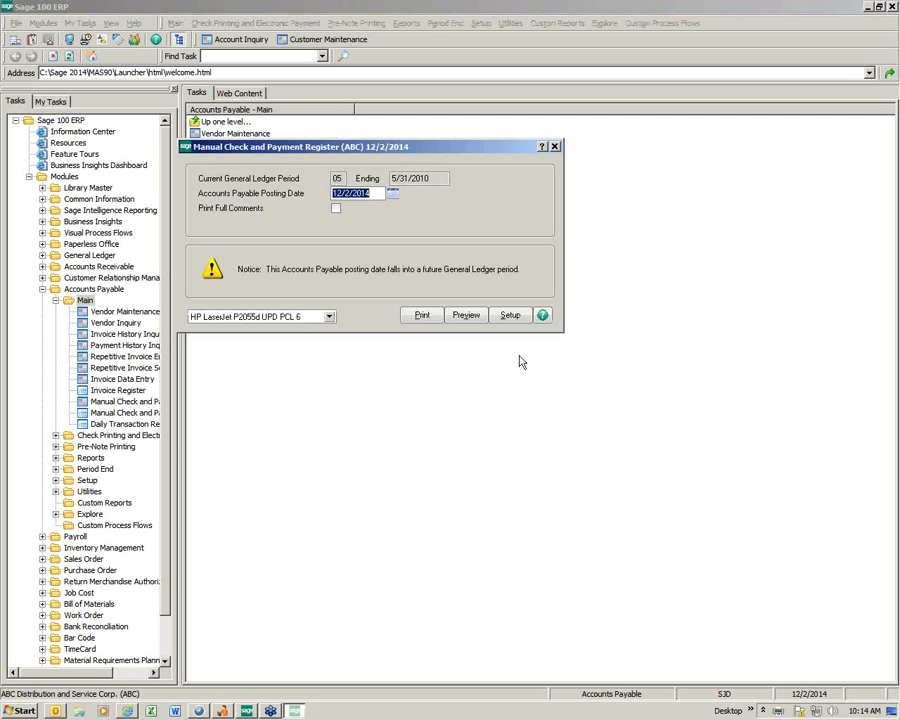
click(423, 316)
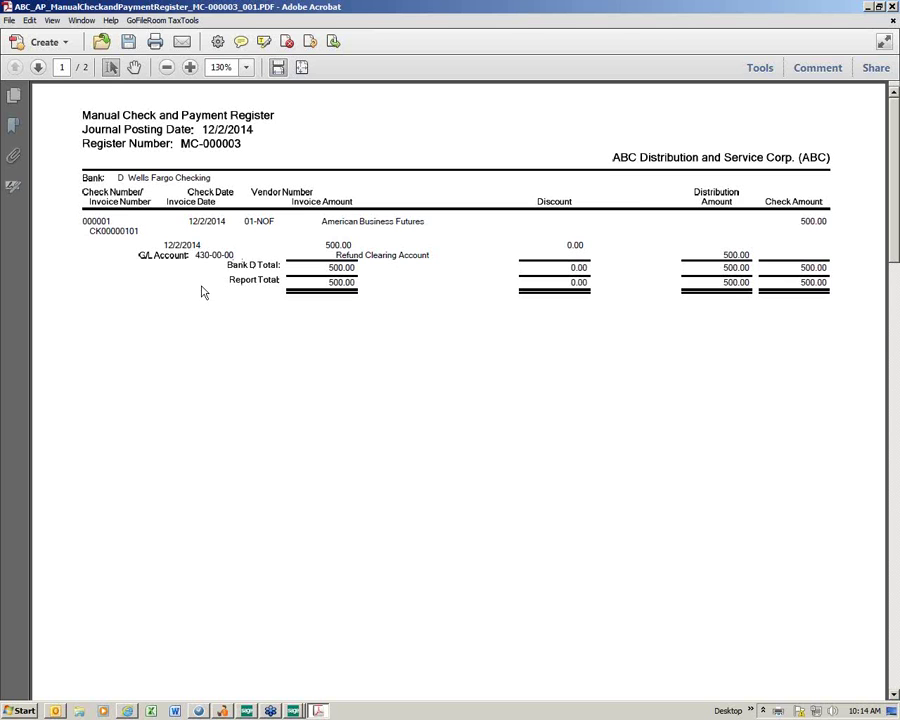
click(38, 67)
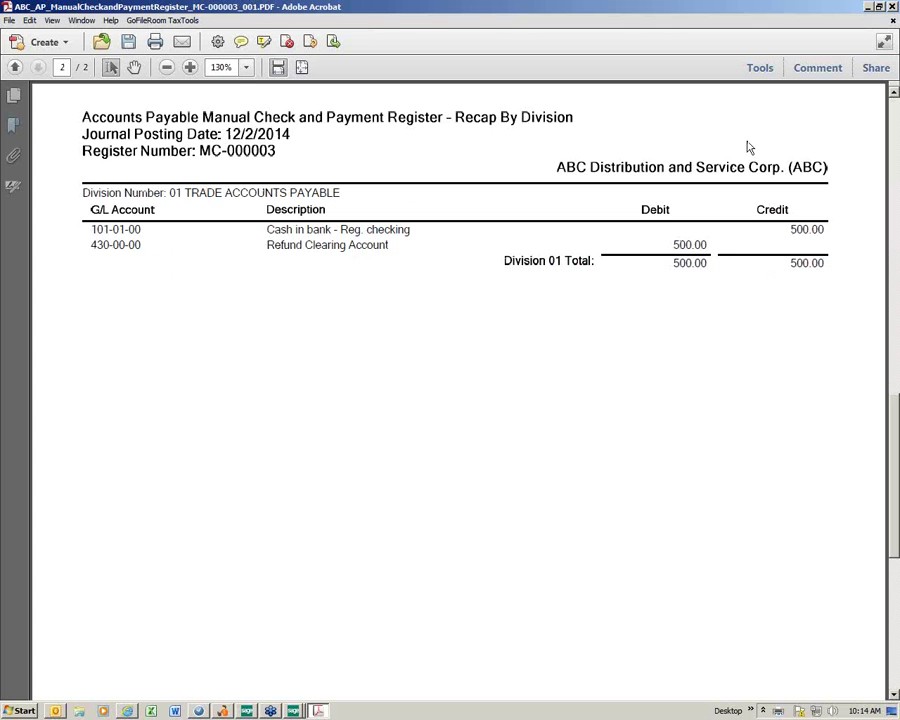
click(892, 7)
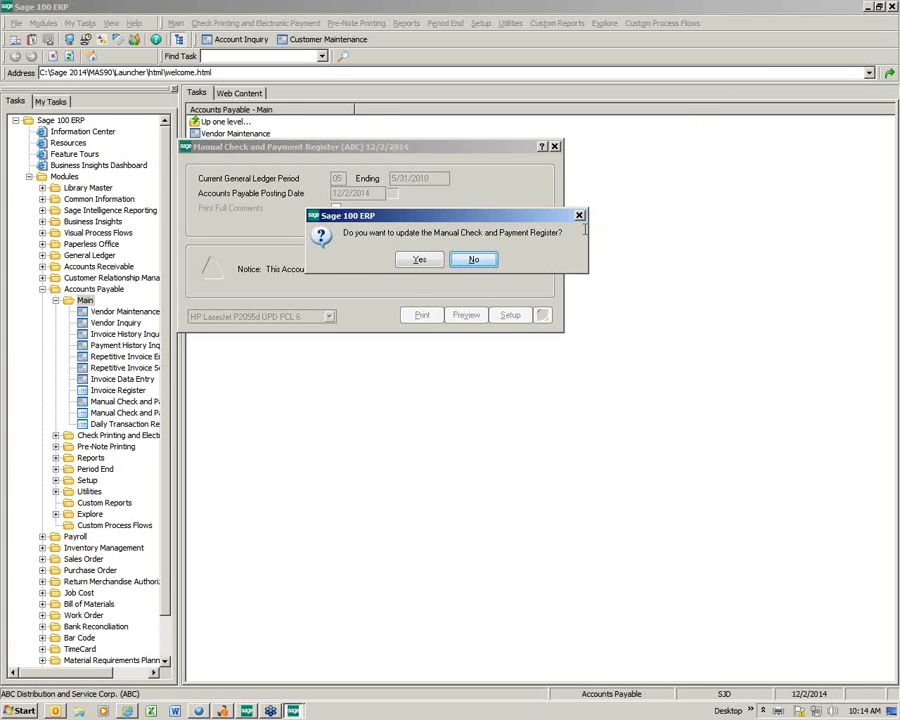
click(416, 266)
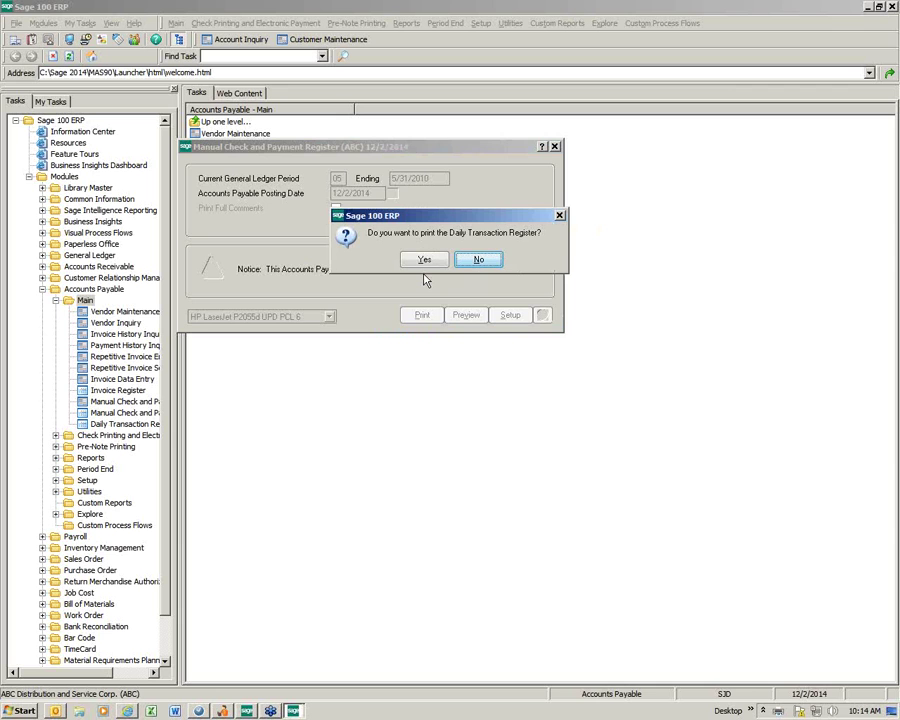
Print the Accounts Payable Daily Transaction Register, review its postings and update it
click(425, 261)
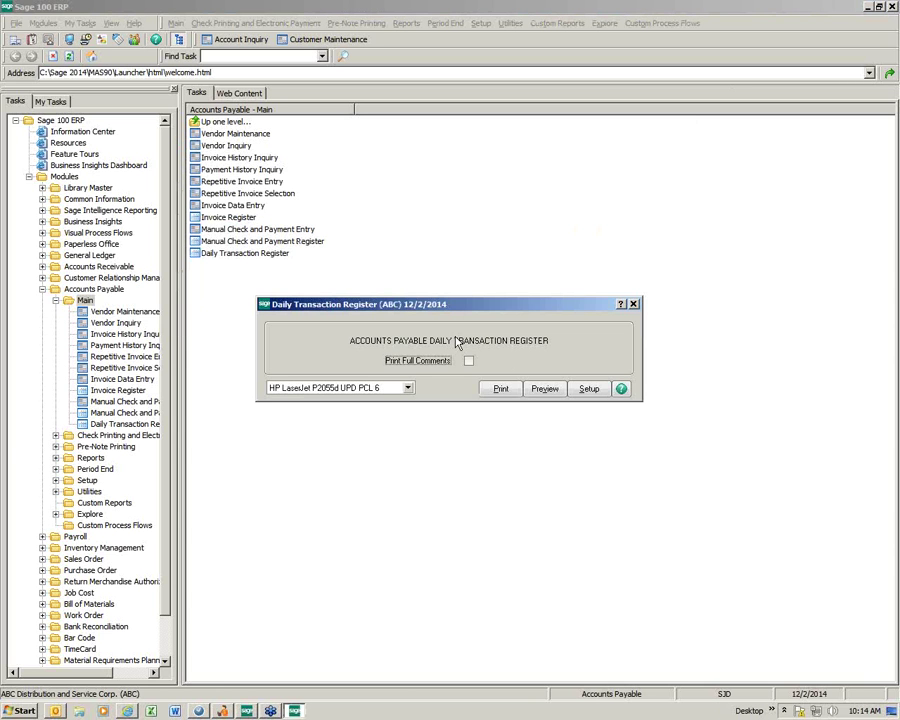
click(504, 390)
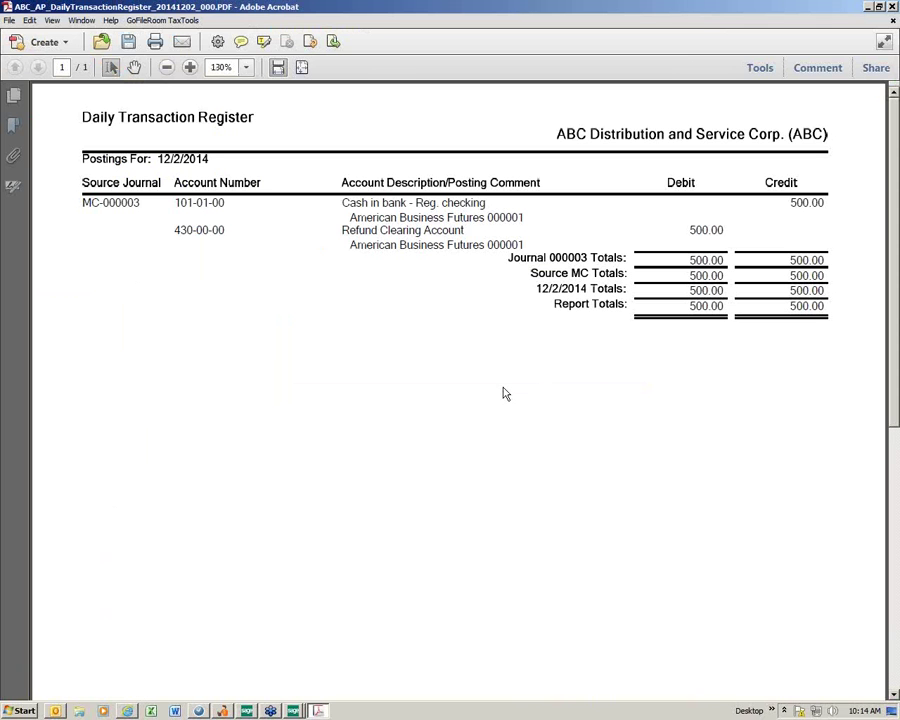
click(891, 7)
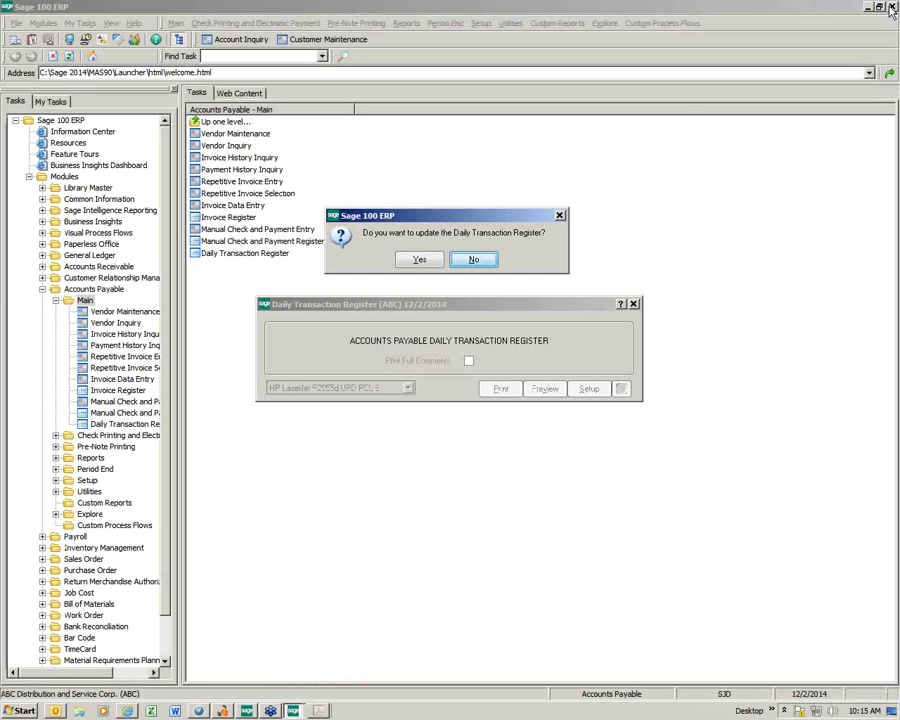
click(427, 261)
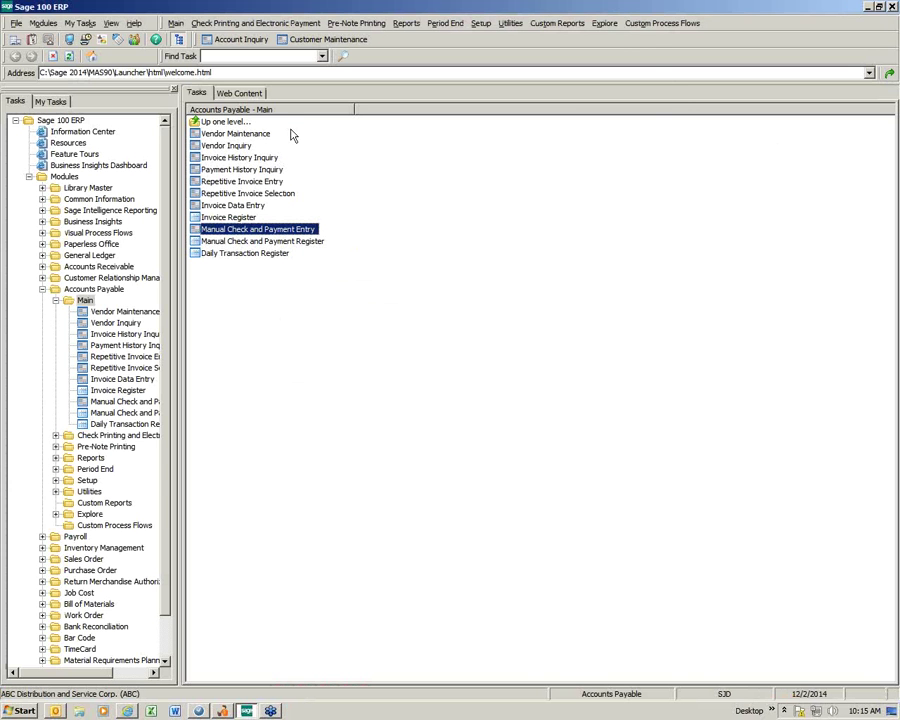
Look up account 430-00-00 in Account Inquiry and examine its transactions for fiscal year 2014
click(238, 40)
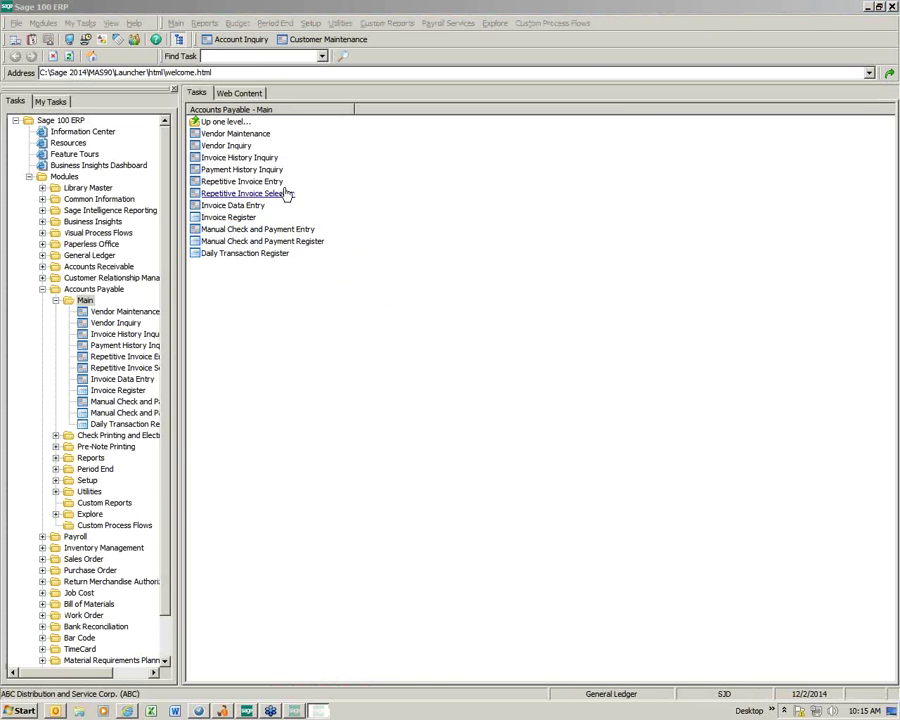
text(430)
key(Tab)
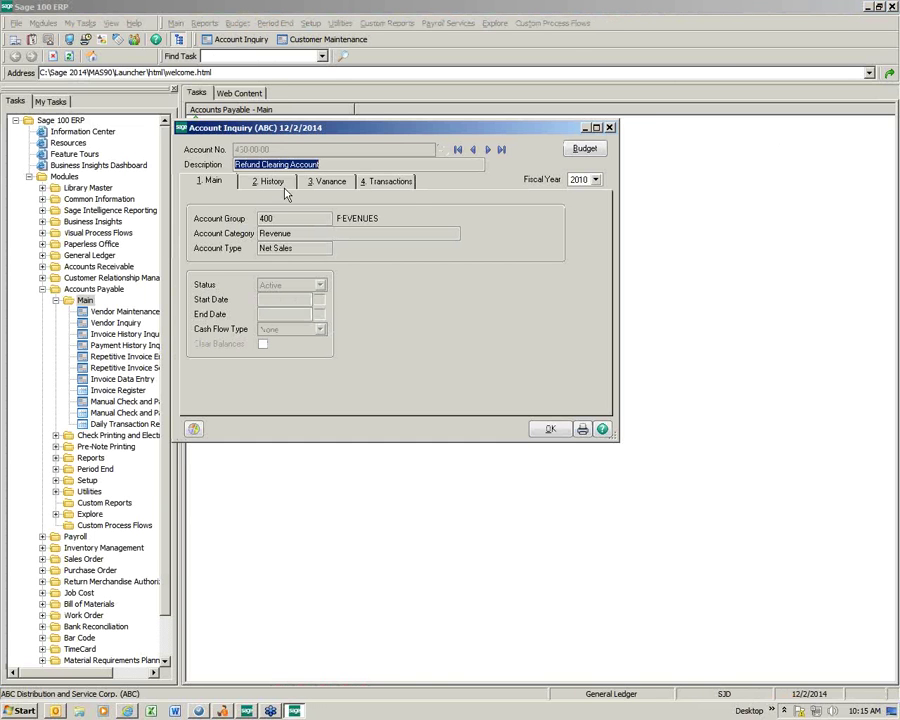
click(594, 179)
click(579, 247)
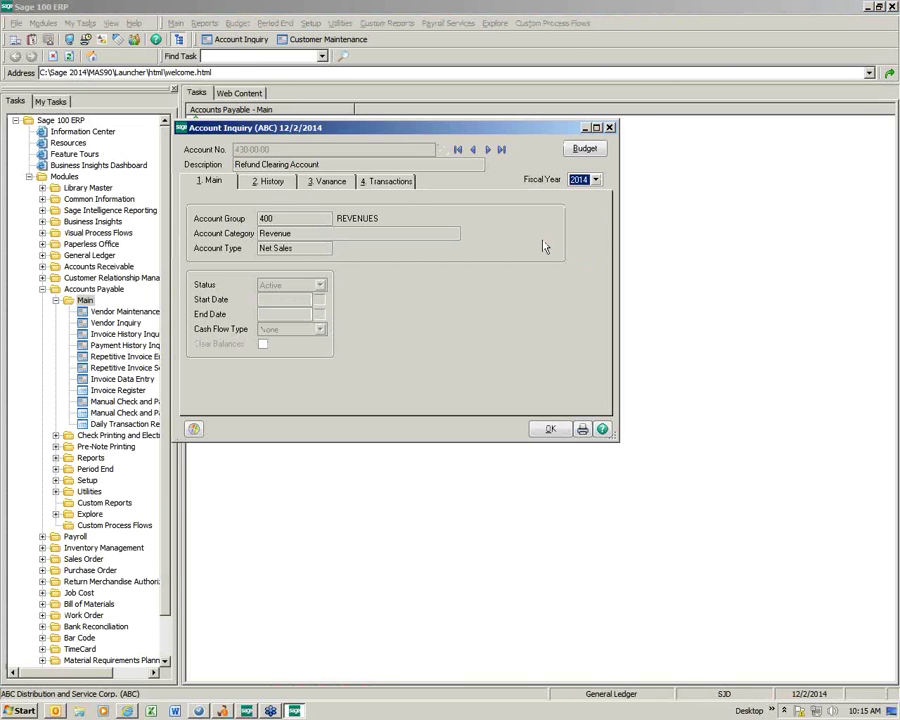
click(390, 181)
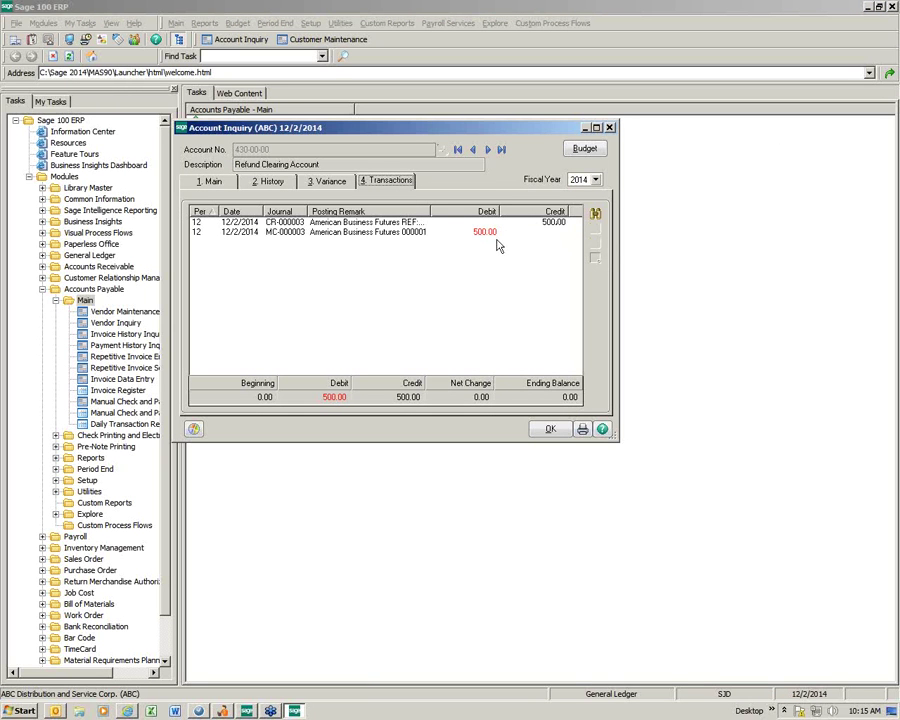
Examine the clearing account's period history, checking the December ending balance, and close the inquiry
click(272, 181)
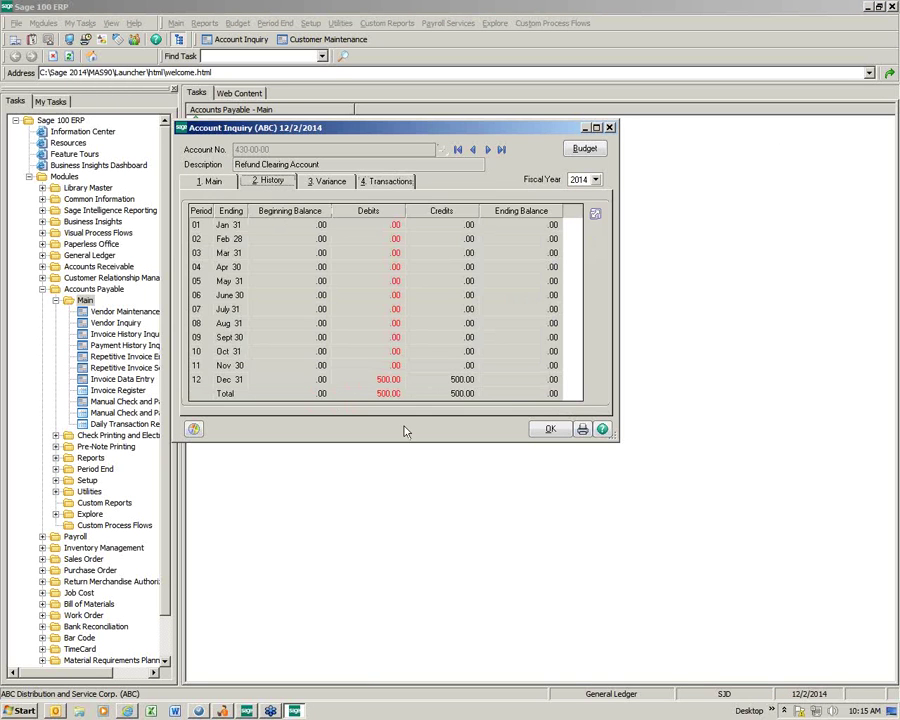
click(540, 380)
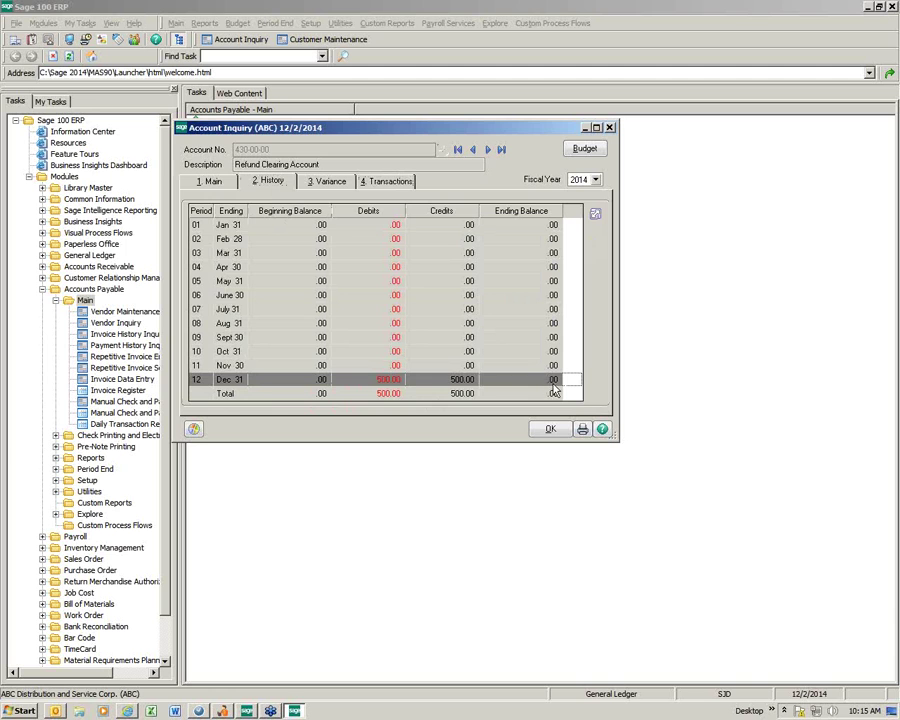
click(610, 128)
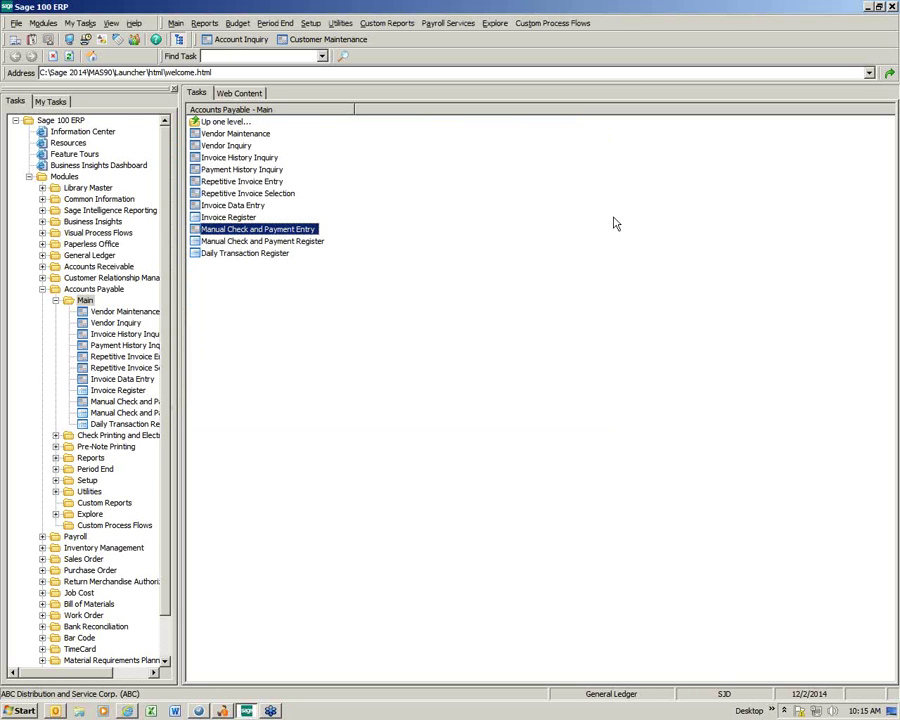
View the vendor status options in the additional details of vendor 01-AIRWAY and close Vendor Maintenance without changing anything
key(v)
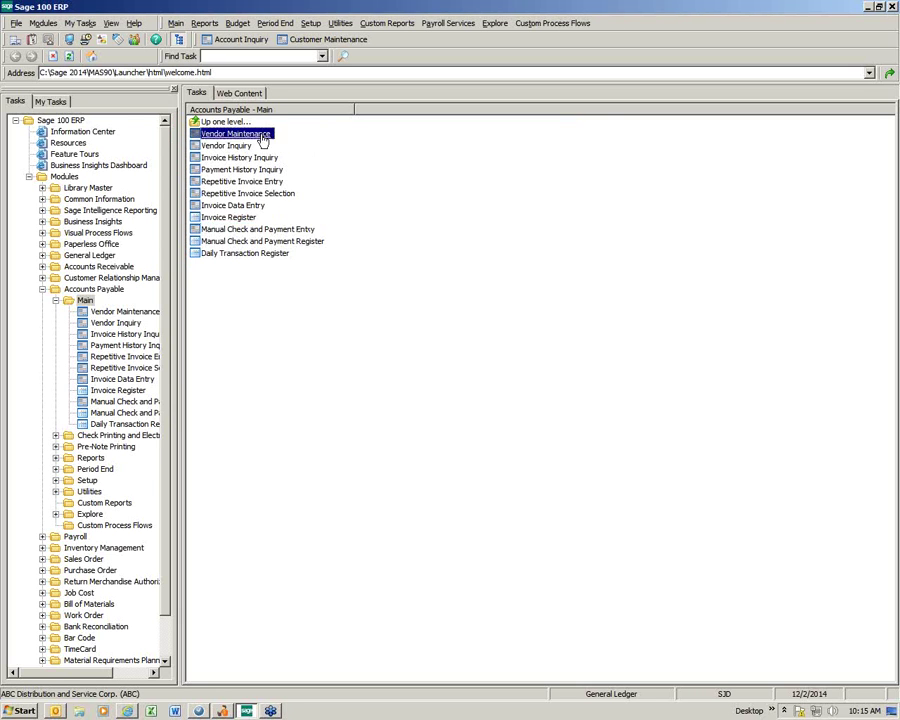
key(Return)
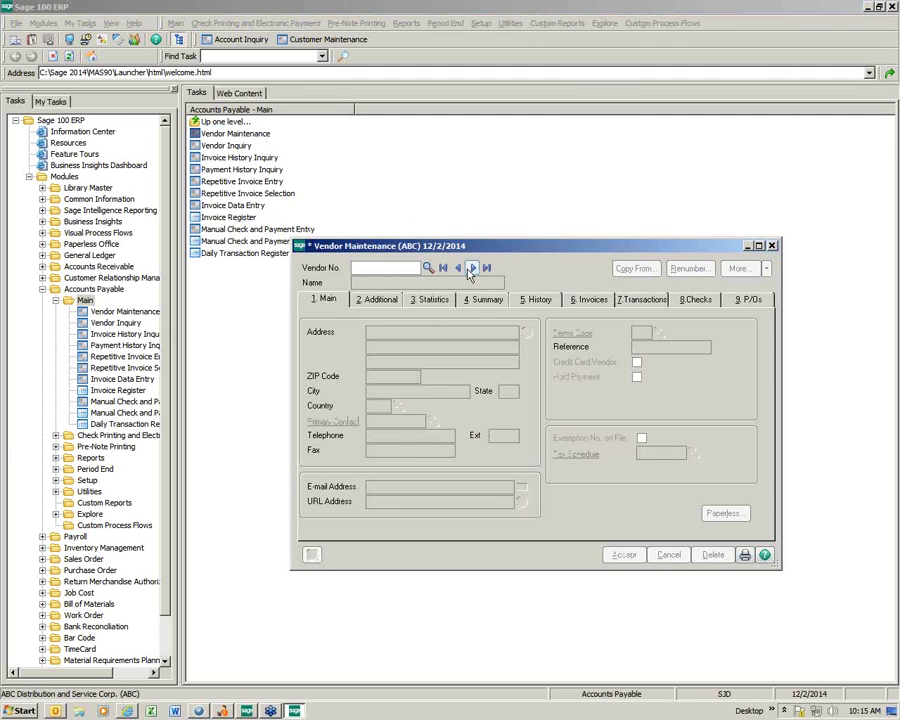
click(473, 268)
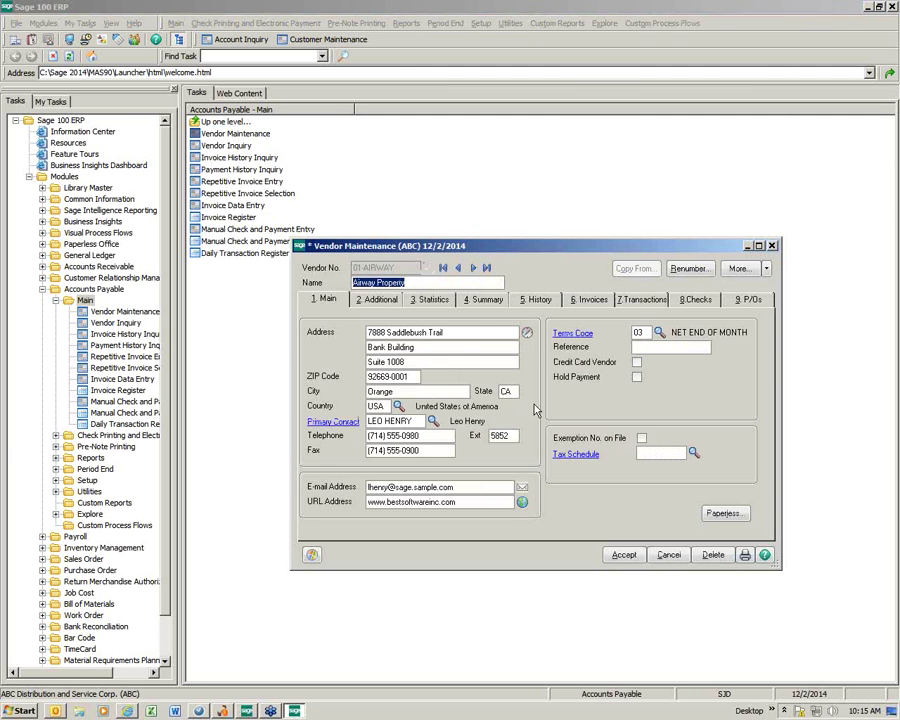
click(377, 302)
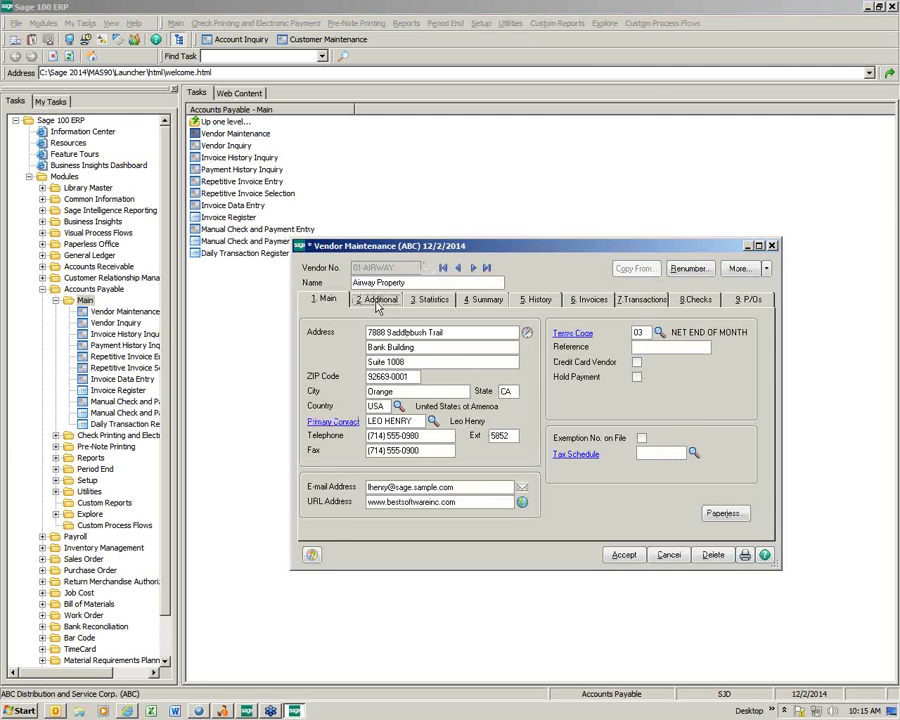
click(430, 347)
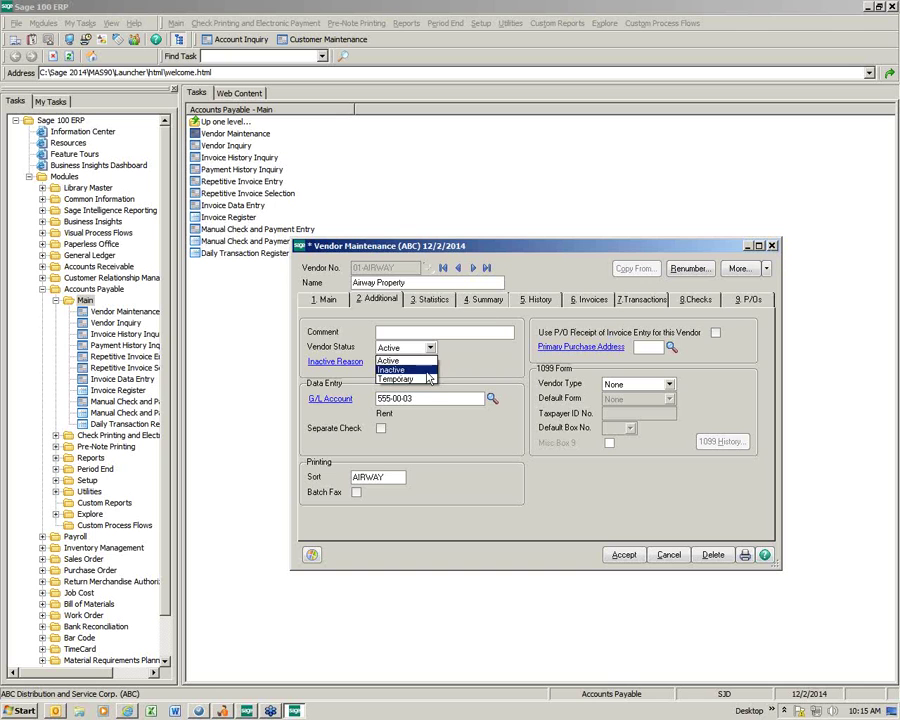
click(773, 249)
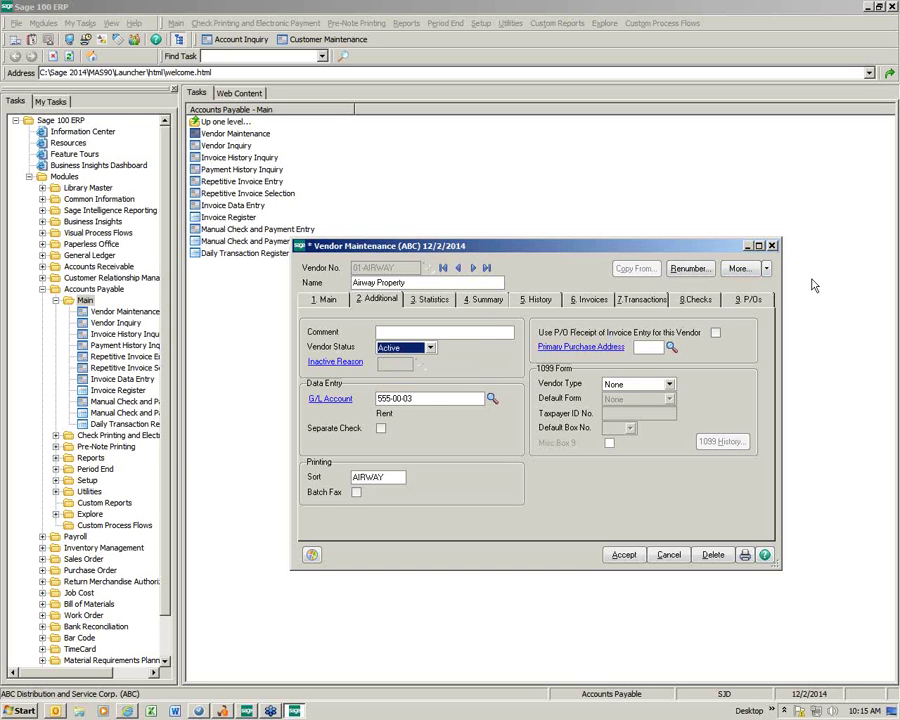
click(773, 246)
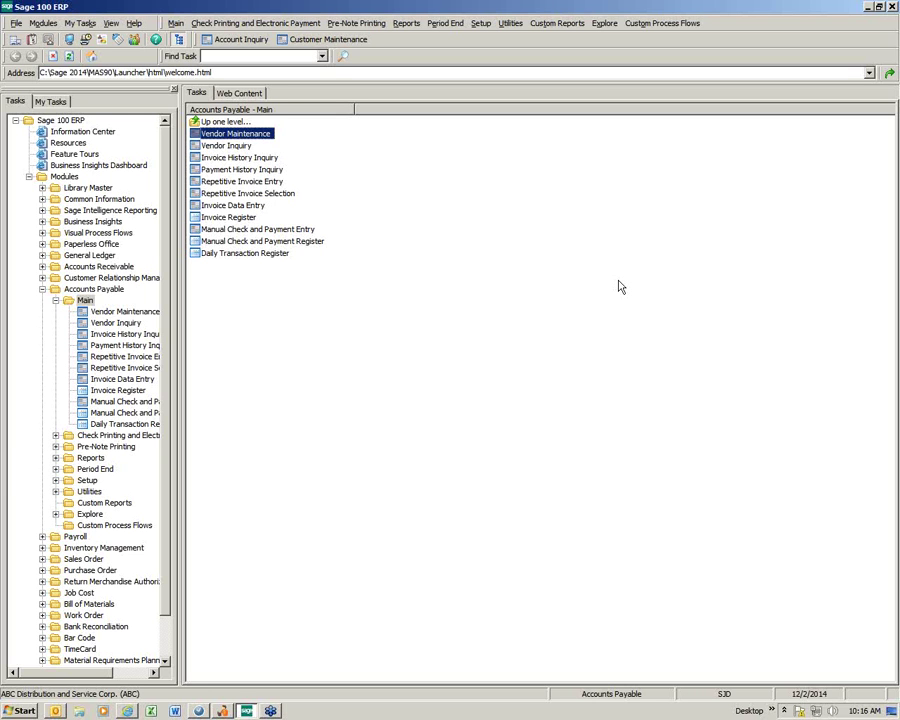
Open the customer Maverick Papers in Accounts Receivable Customer Maintenance
click(56, 300)
double_click(85, 289)
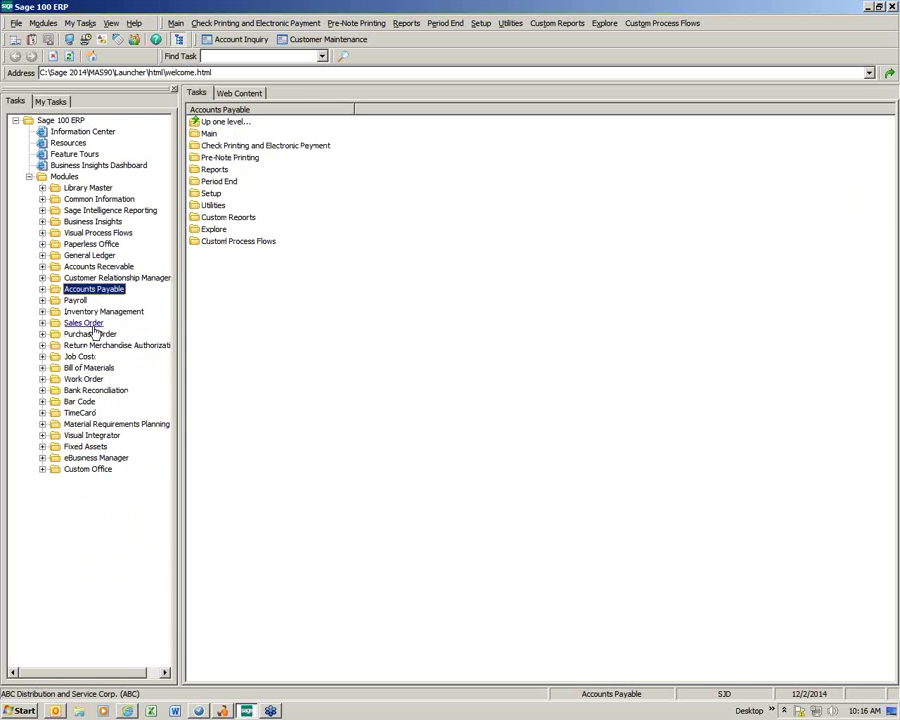
double_click(100, 266)
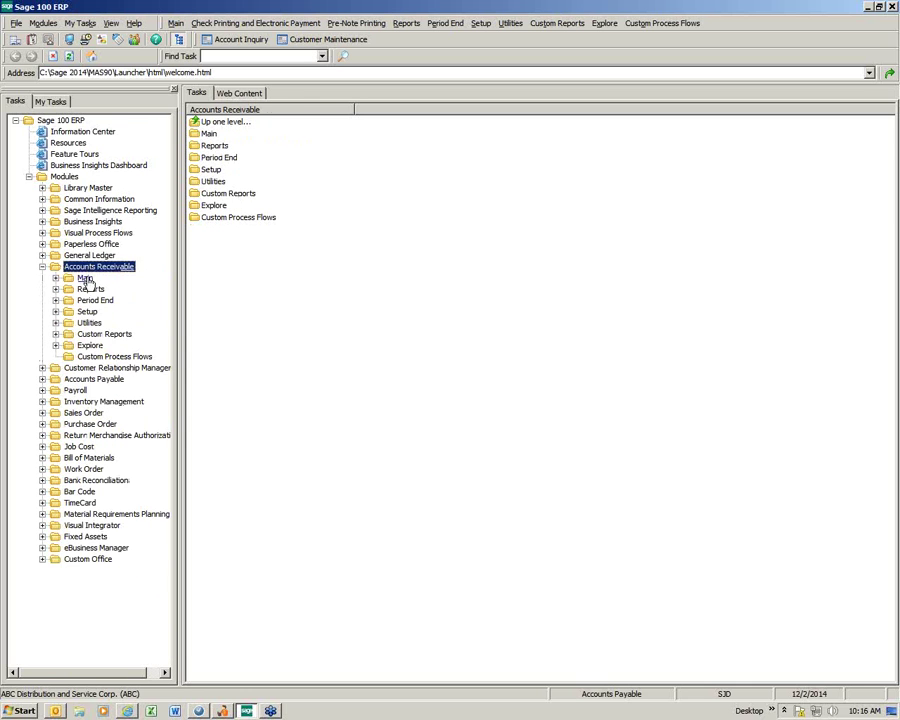
double_click(84, 278)
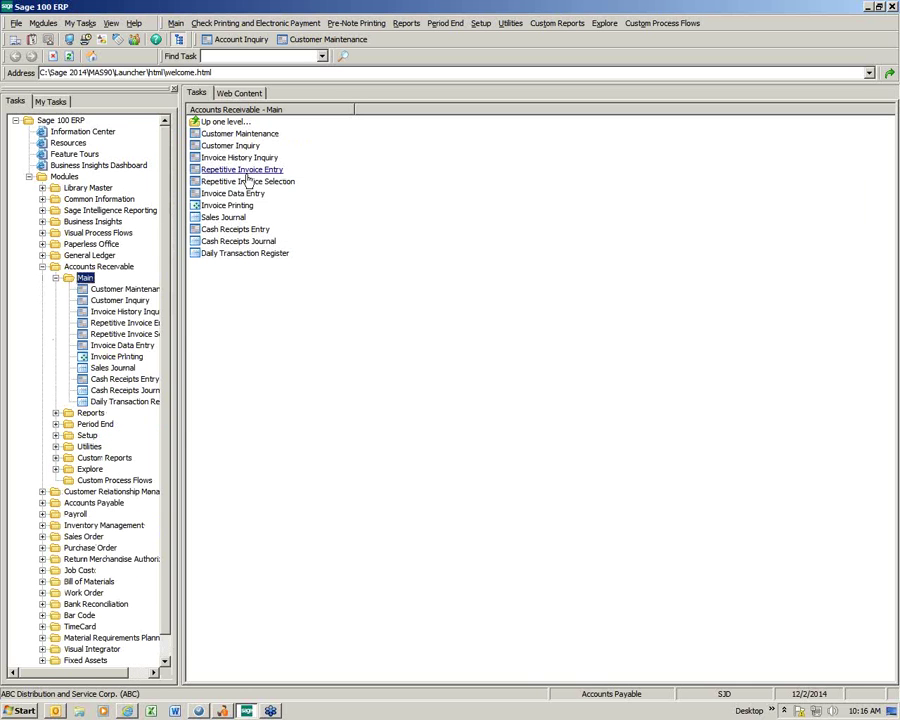
click(235, 136)
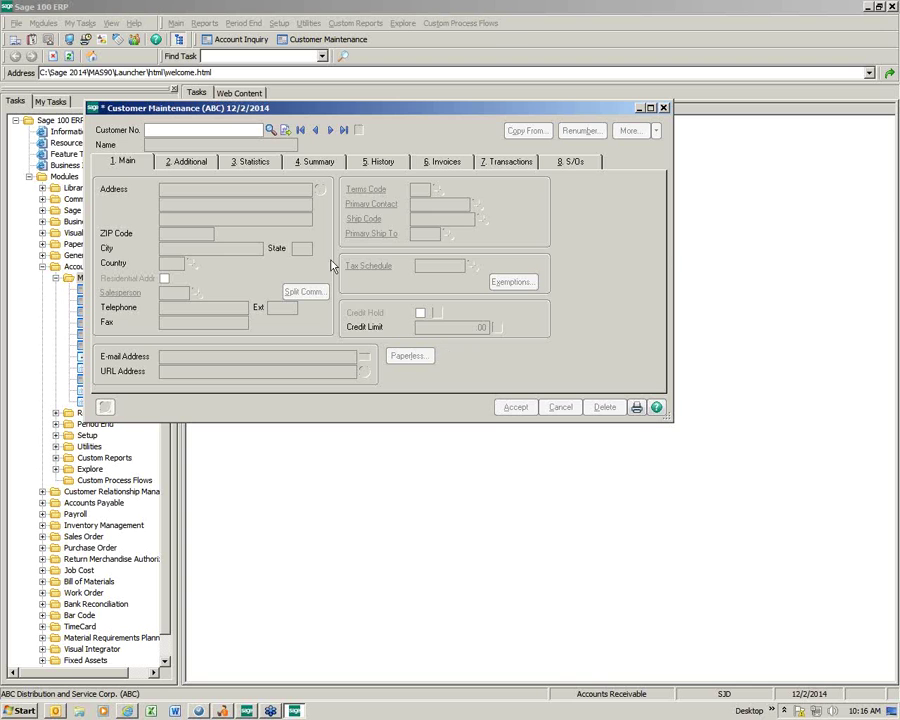
click(270, 130)
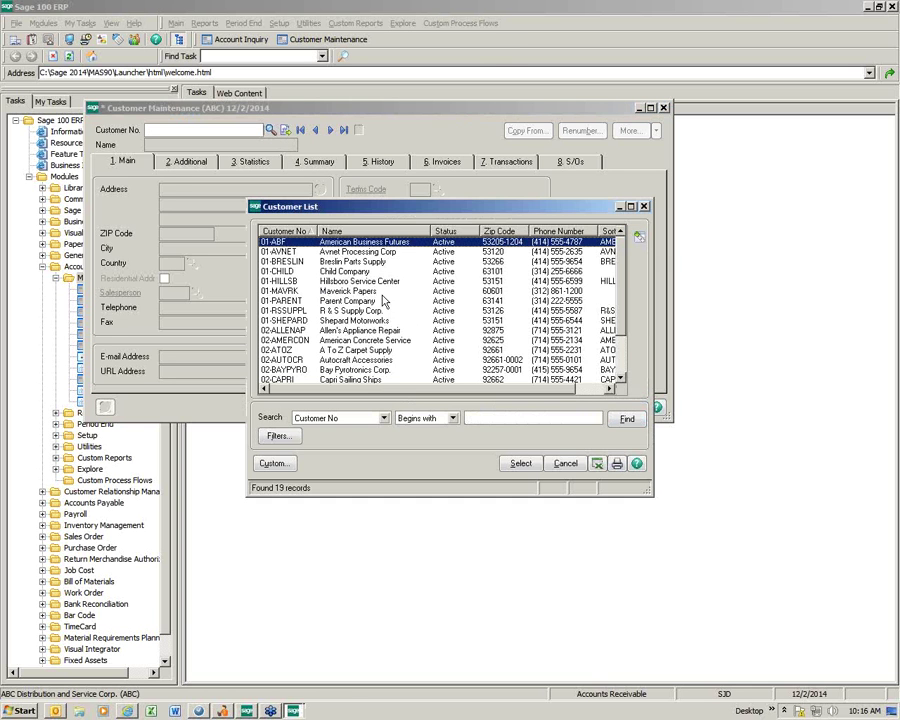
double_click(500, 290)
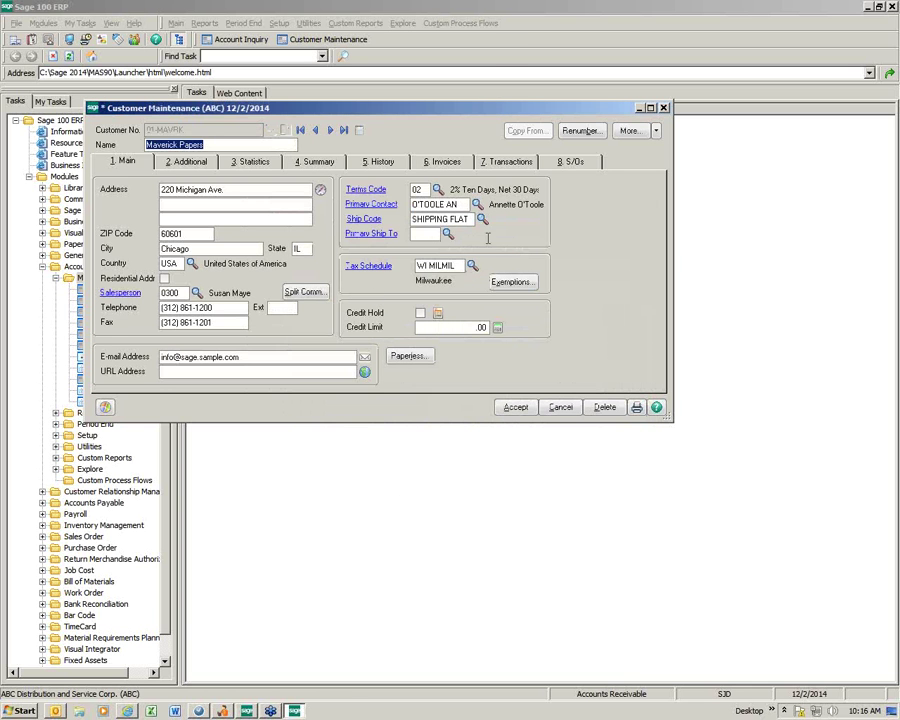
Examine Maverick Papers' open invoice and credit memo with its transaction detail, and close Customer Maintenance
click(443, 161)
click(124, 193)
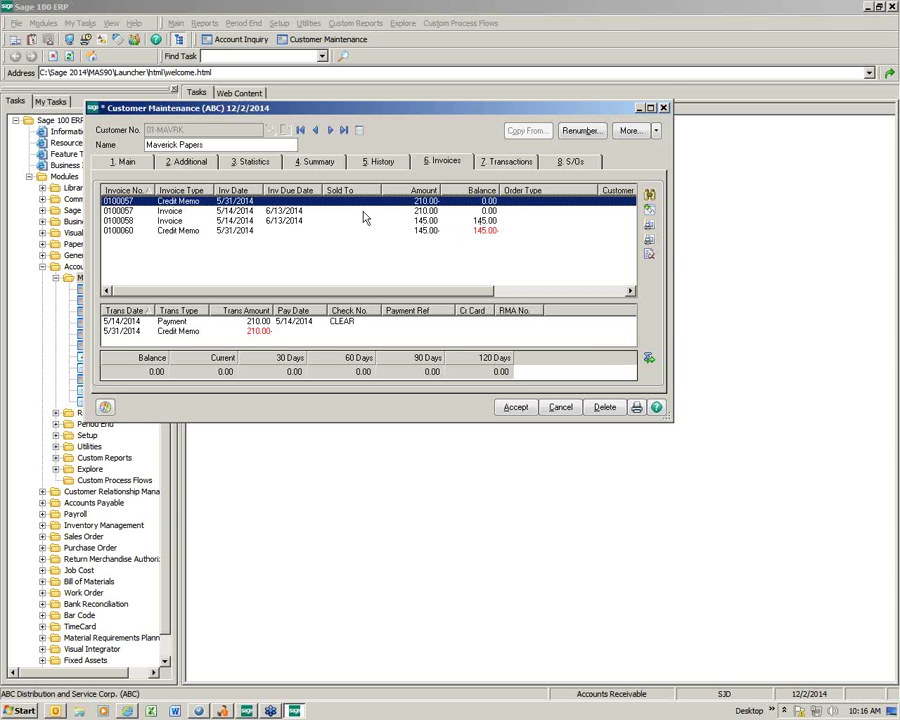
click(242, 231)
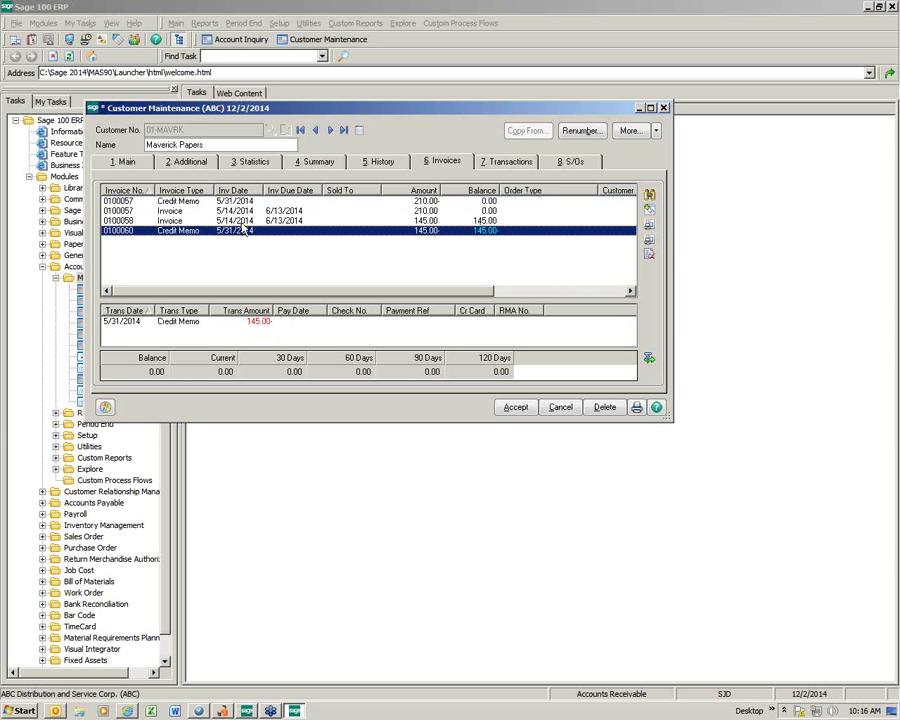
click(663, 108)
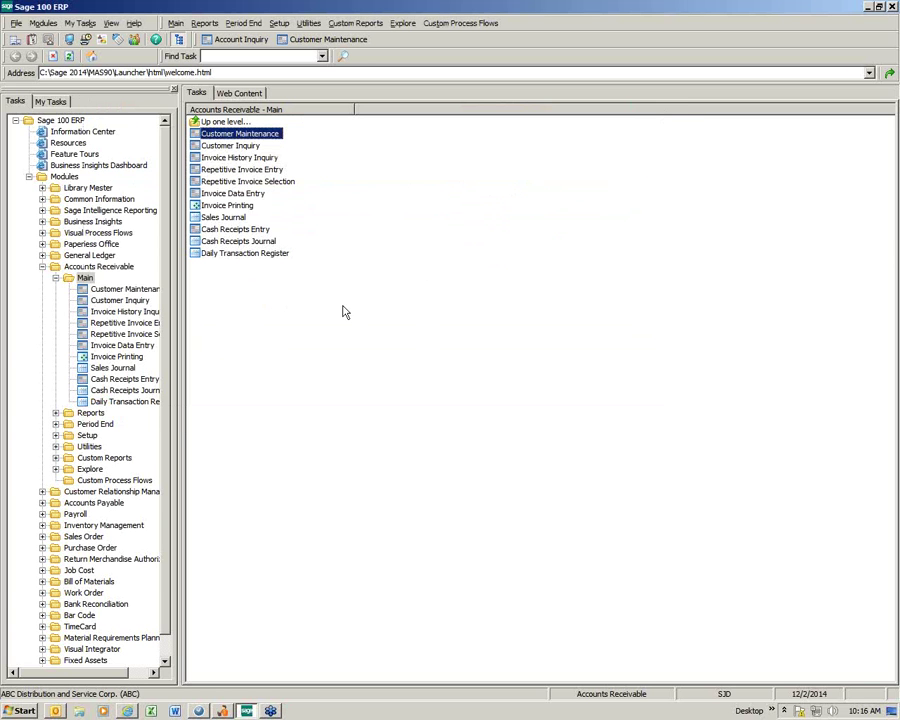
Create a new batch in Cash Receipts Entry and a new deposit with zero cash and credit card amounts
click(243, 233)
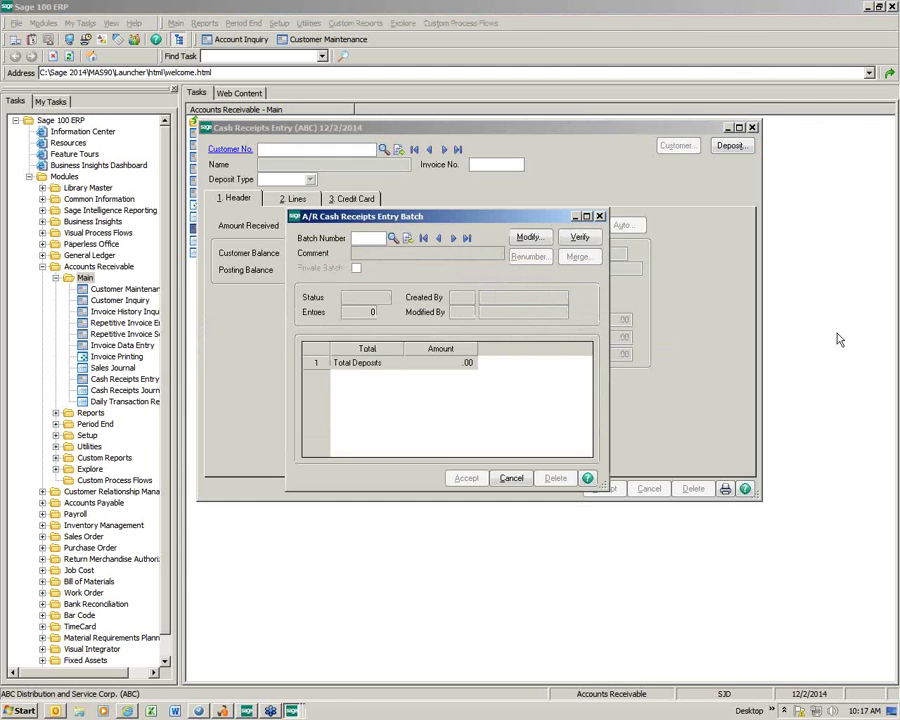
click(407, 238)
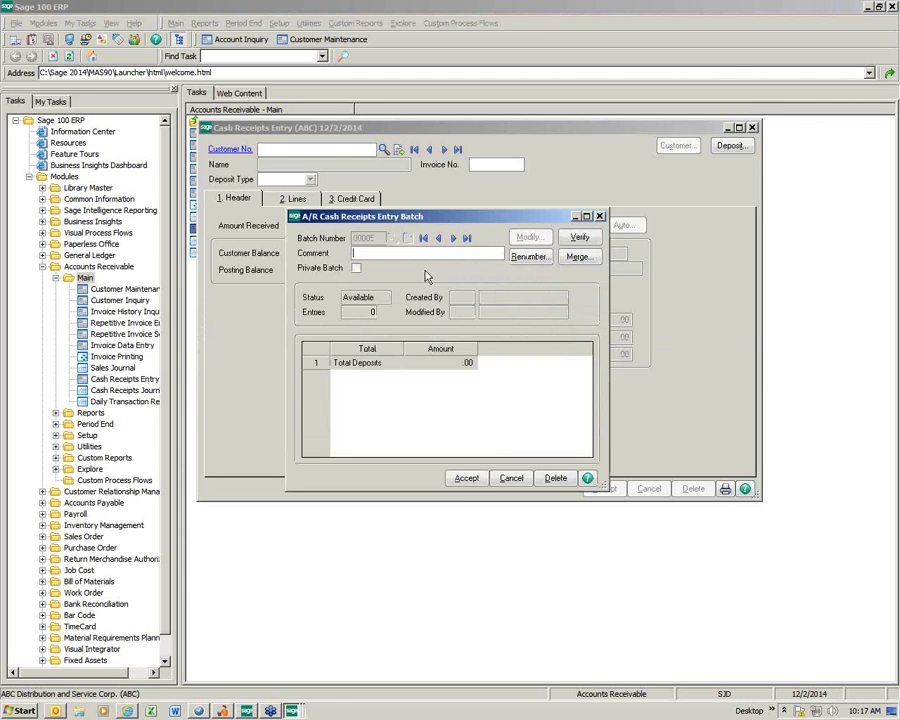
click(466, 478)
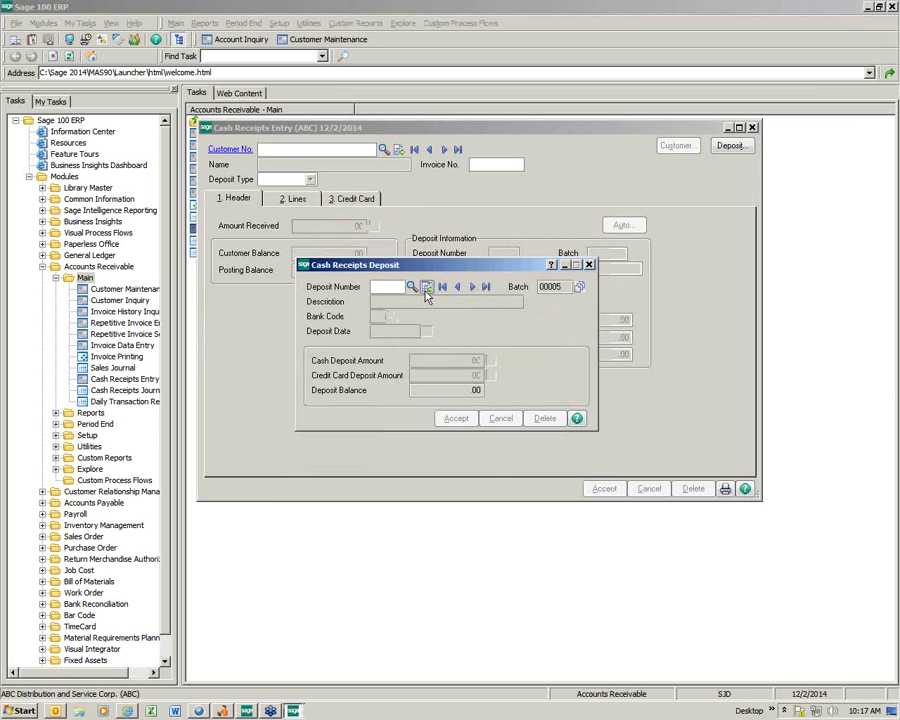
click(426, 287)
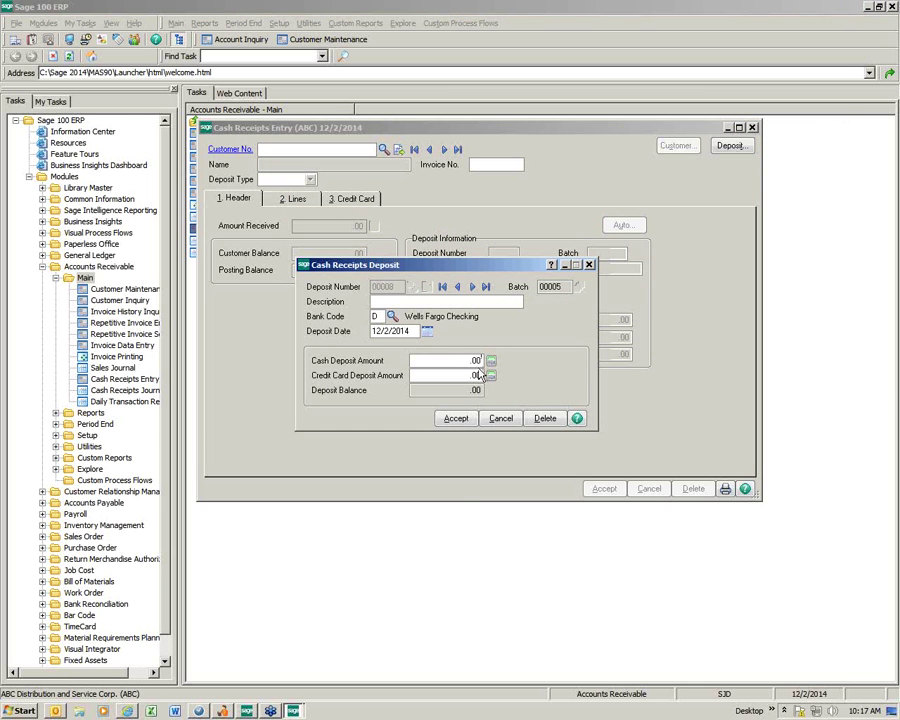
click(454, 421)
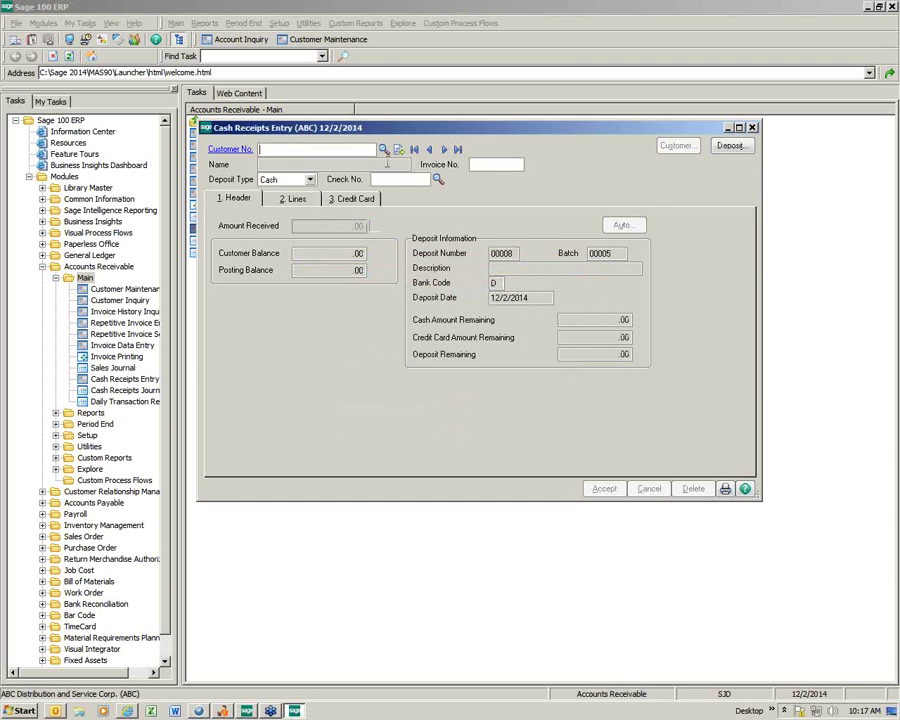
Start a cash receipt for Maverick Papers with check number CLEAR CM and a zero amount received
click(383, 150)
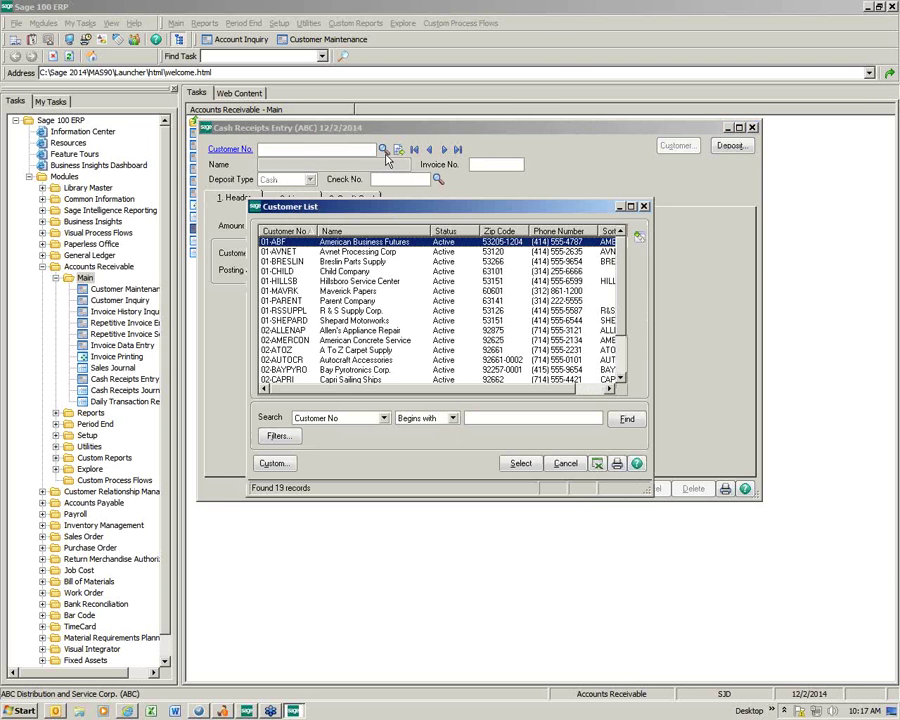
double_click(338, 292)
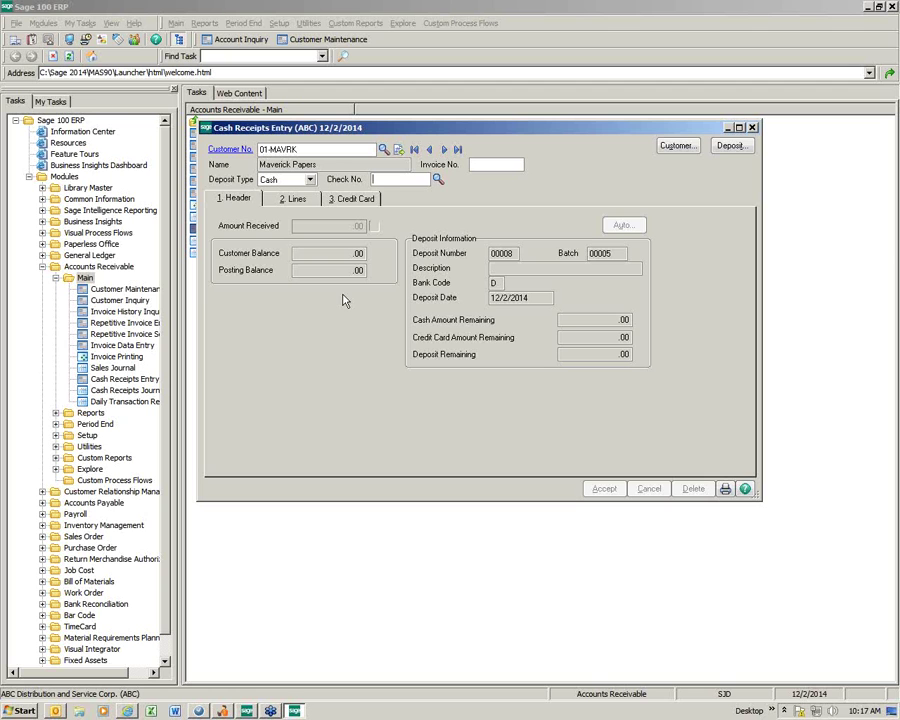
text(CLEAR CM)
key(Tab)
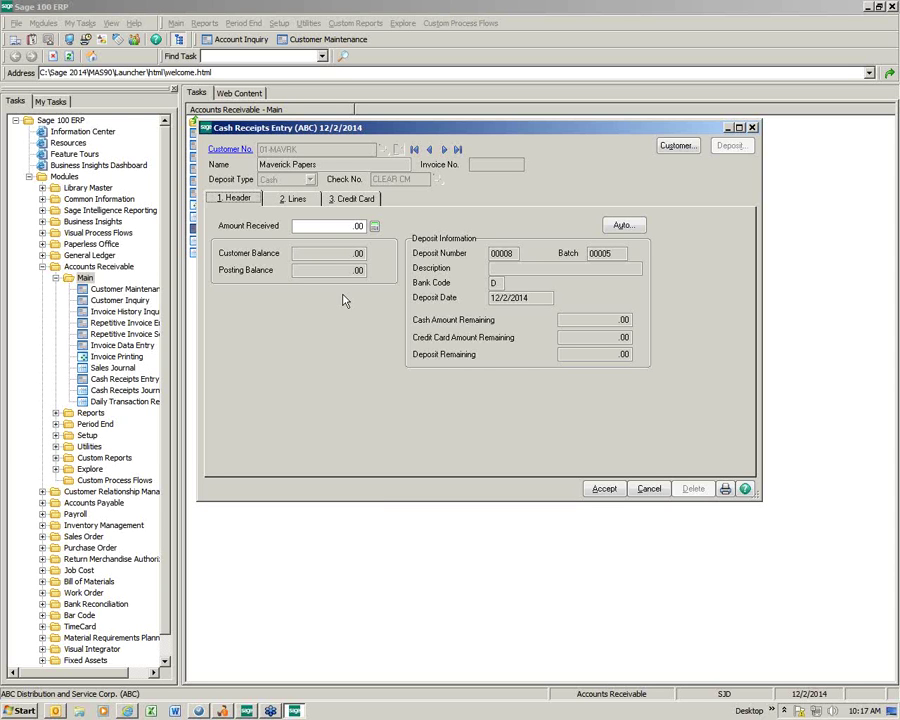
click(319, 226)
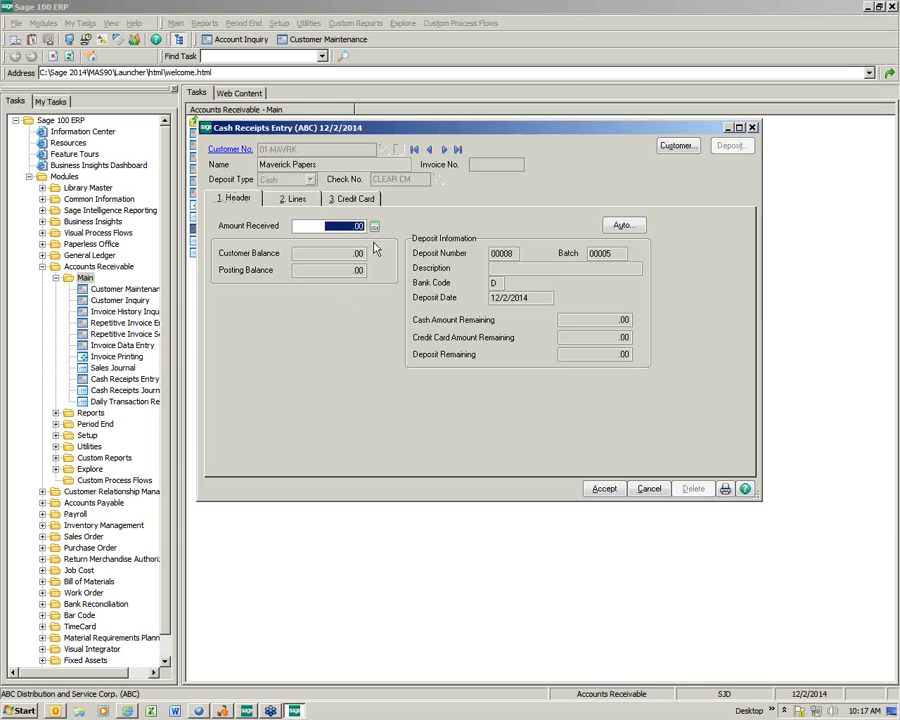
click(885, 35)
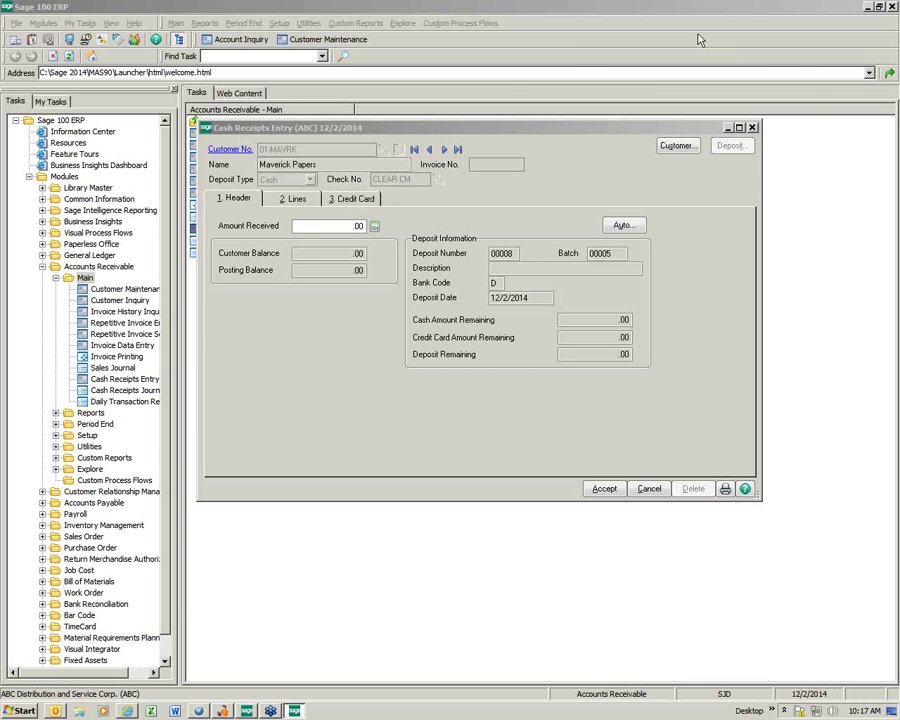
Add both the open invoice and the credit memo to the receipt lines through invoice selection
click(293, 199)
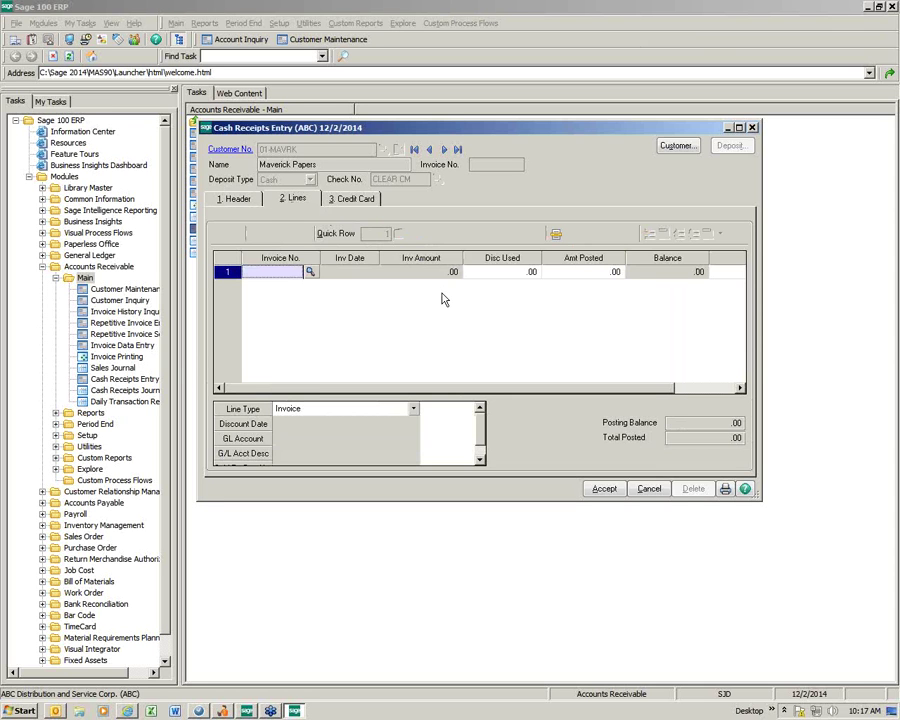
click(555, 236)
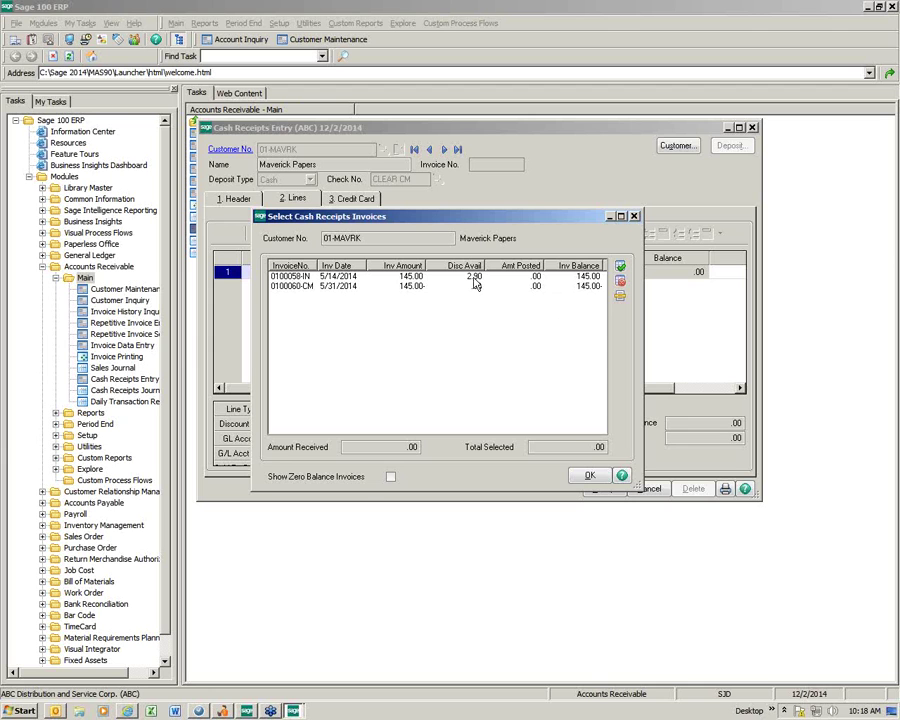
click(620, 268)
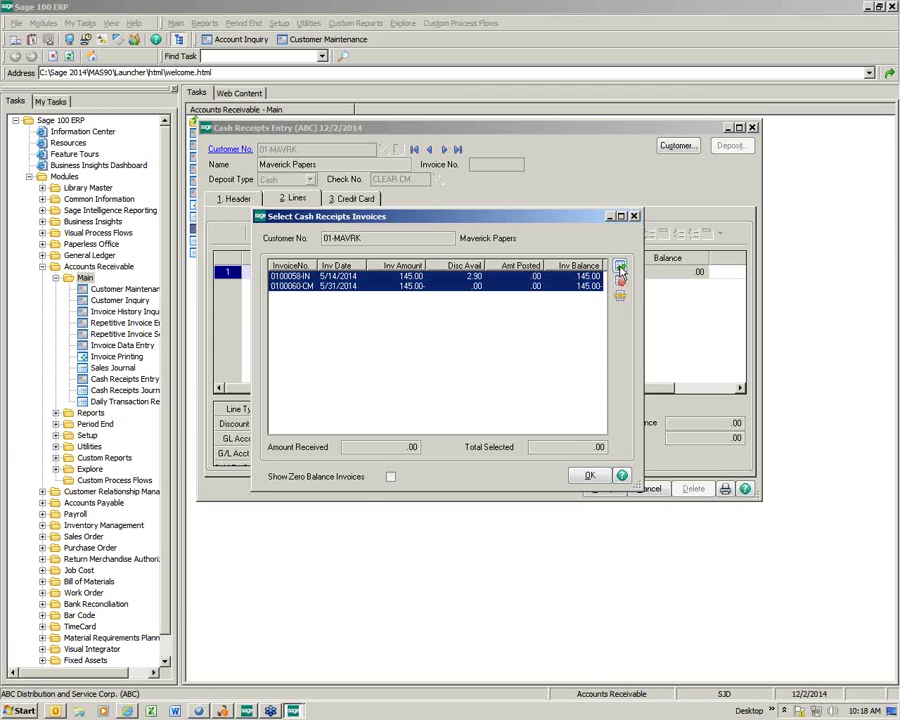
click(588, 476)
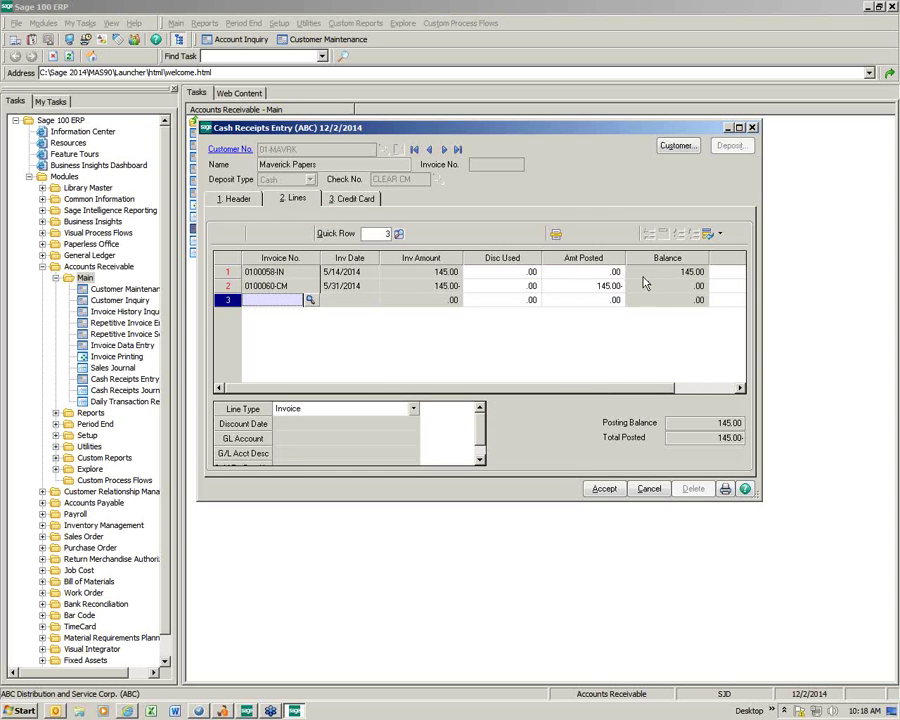
Set the amount posted on invoice line 0100058-IN to 145.00, check the posting totals and accept the receipt
click(590, 273)
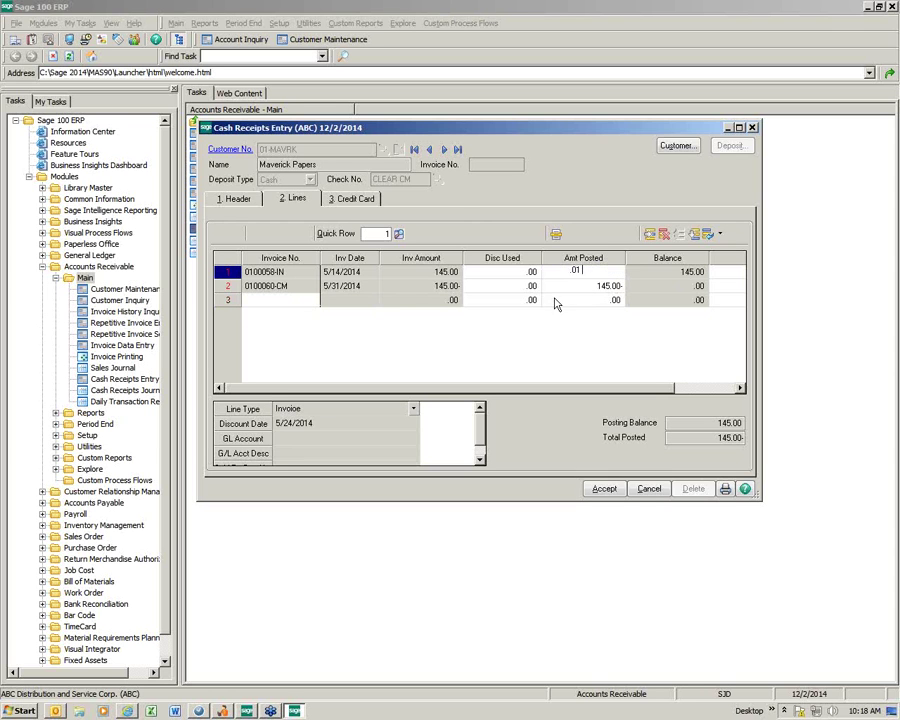
text(145.00)
key(Tab)
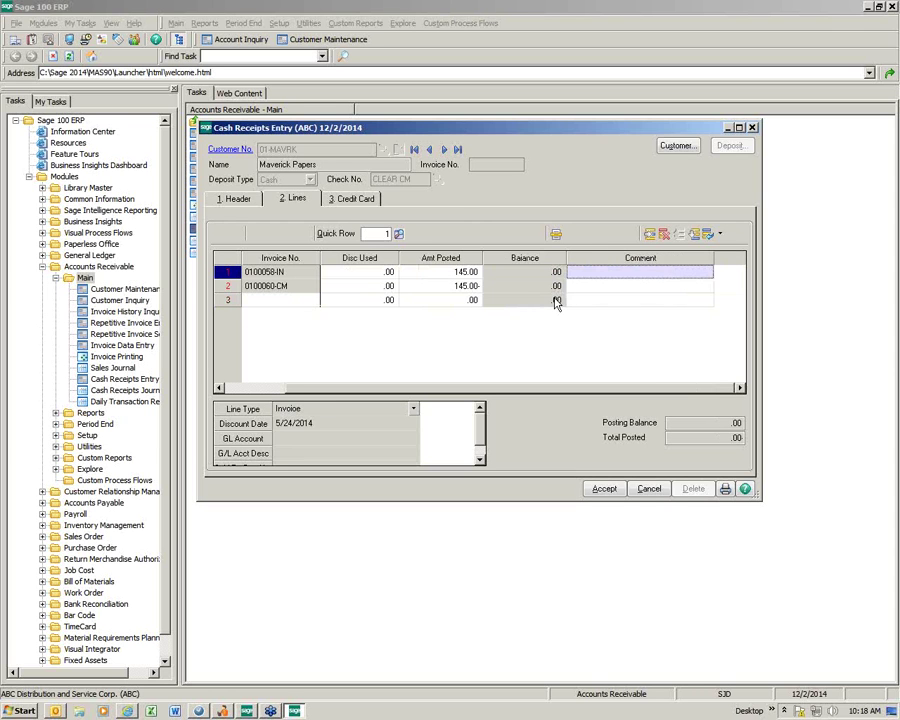
key(Tab)
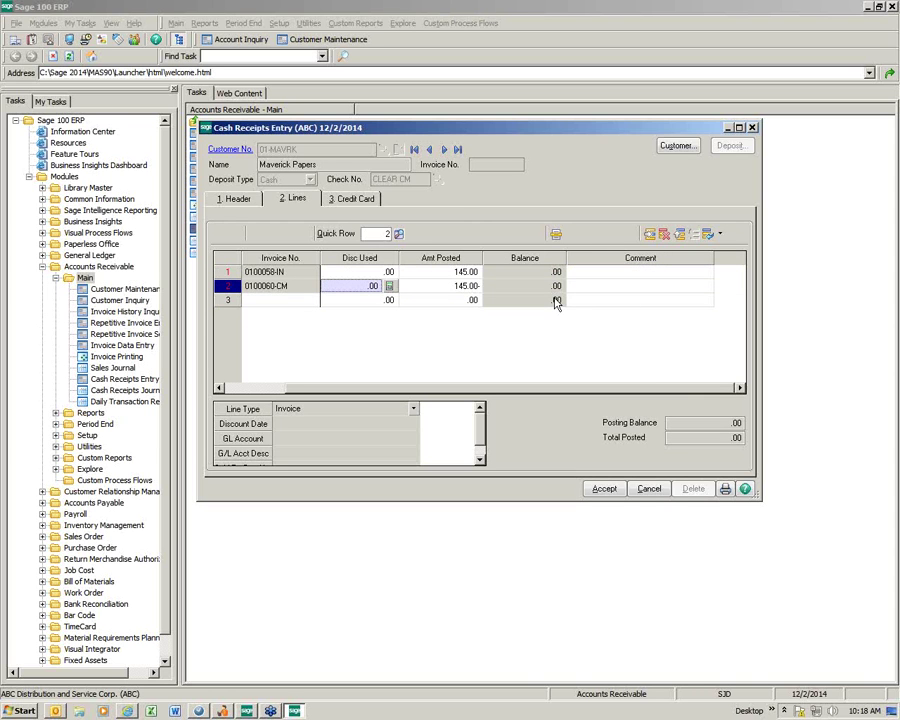
drag(452, 388, 384, 388)
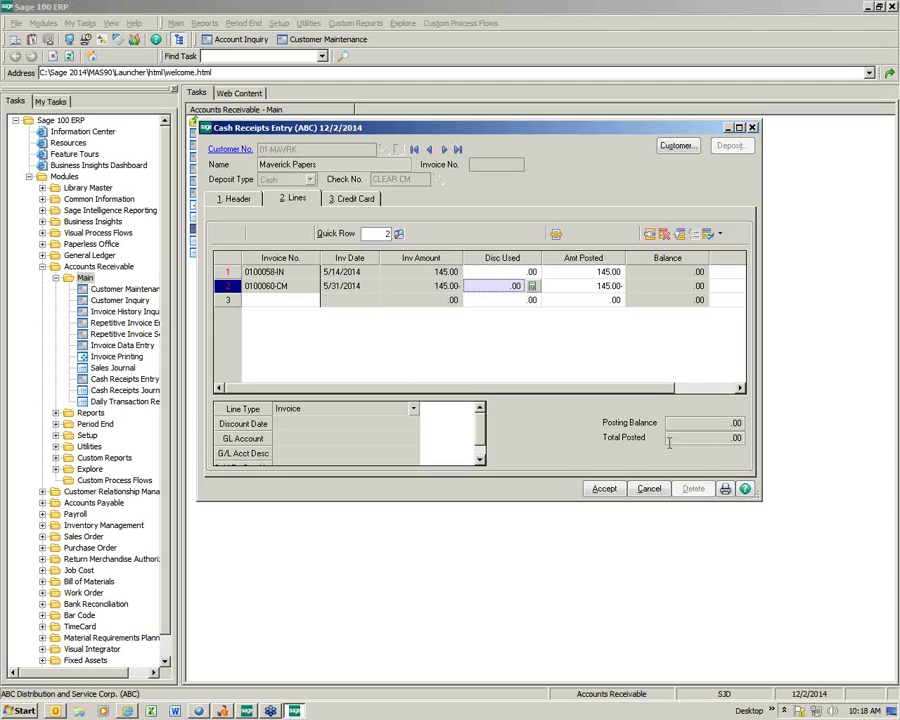
click(604, 490)
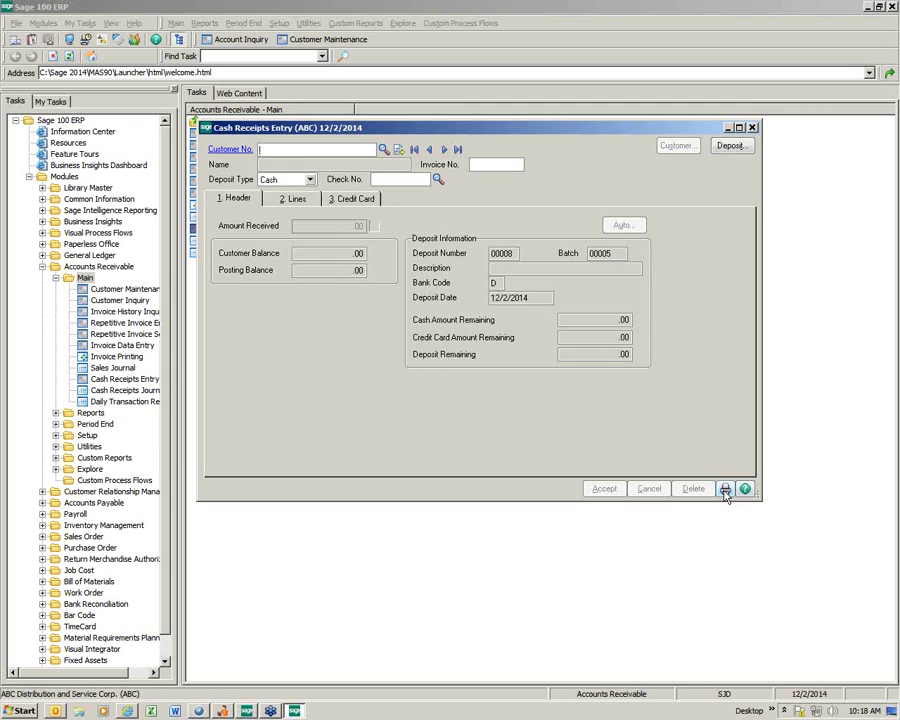
Print the Cash Receipts Journal for batch 00005, review both pages and update the journal
key(Escape)
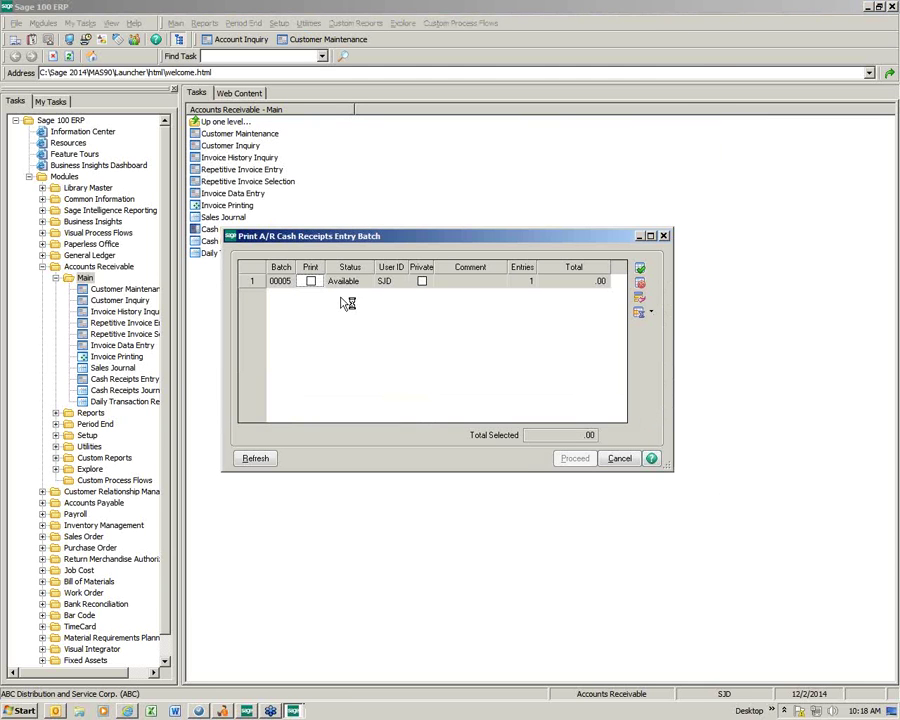
click(311, 281)
click(576, 460)
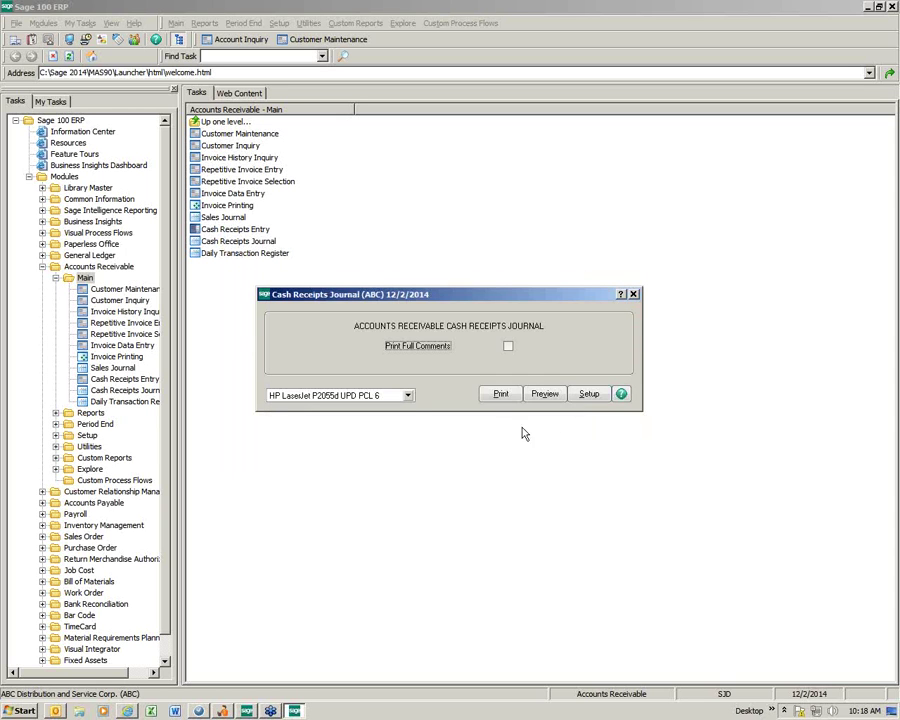
click(500, 396)
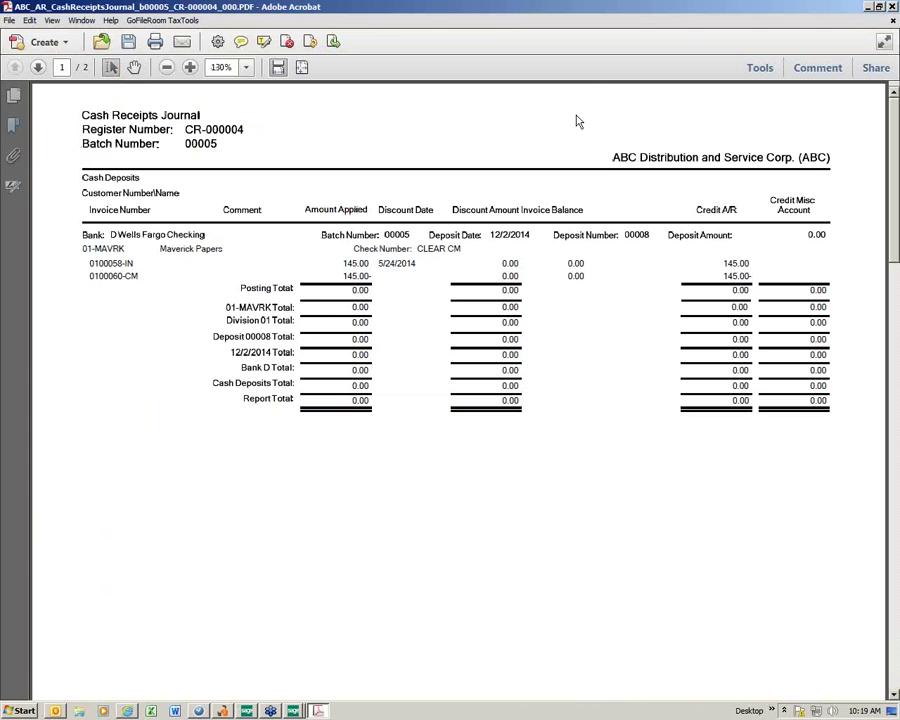
click(37, 67)
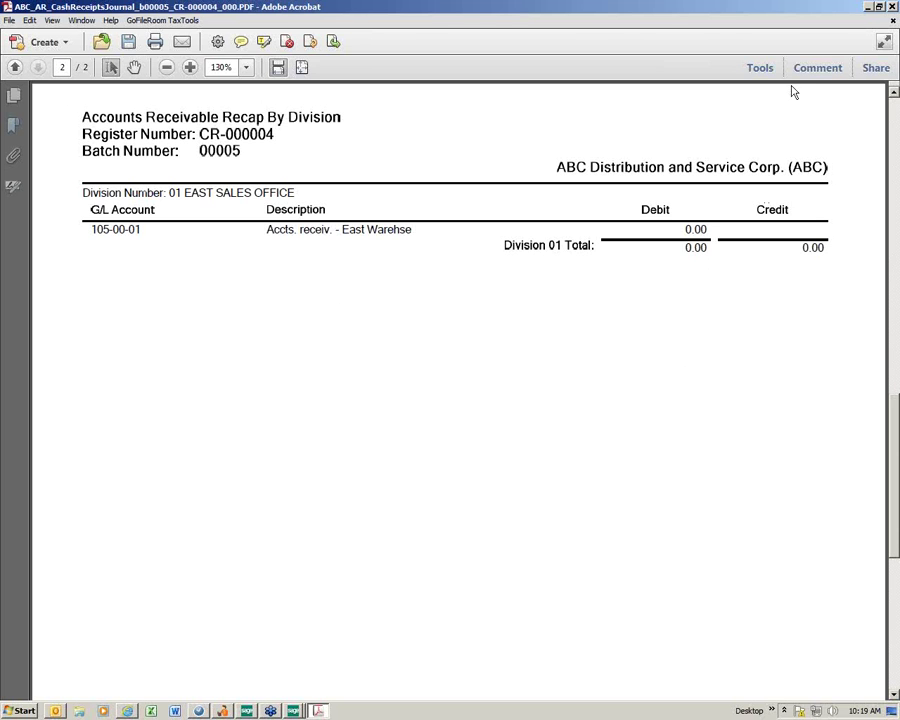
click(891, 7)
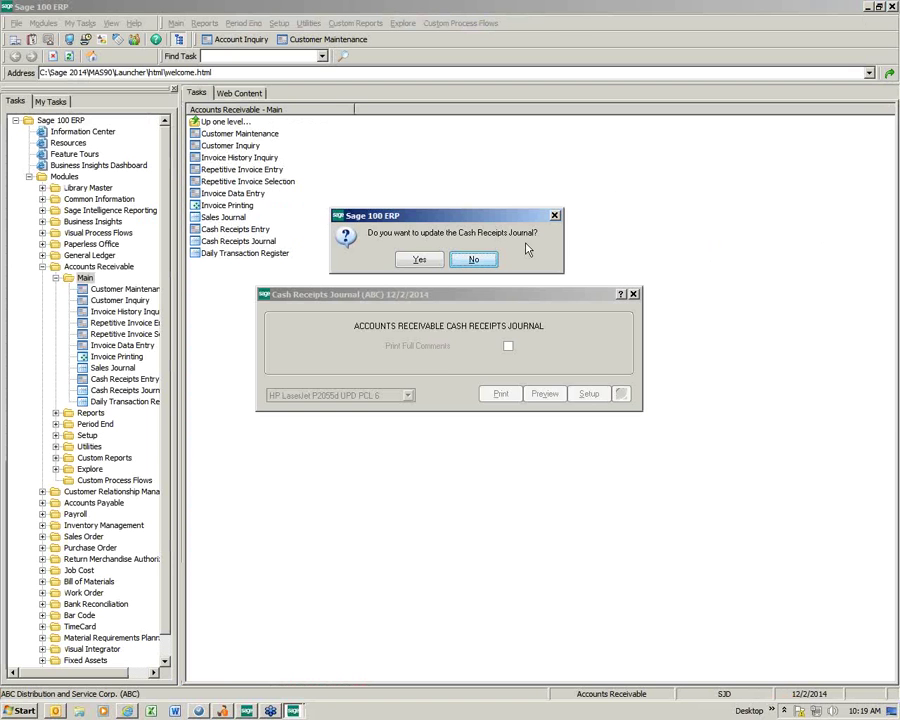
click(420, 260)
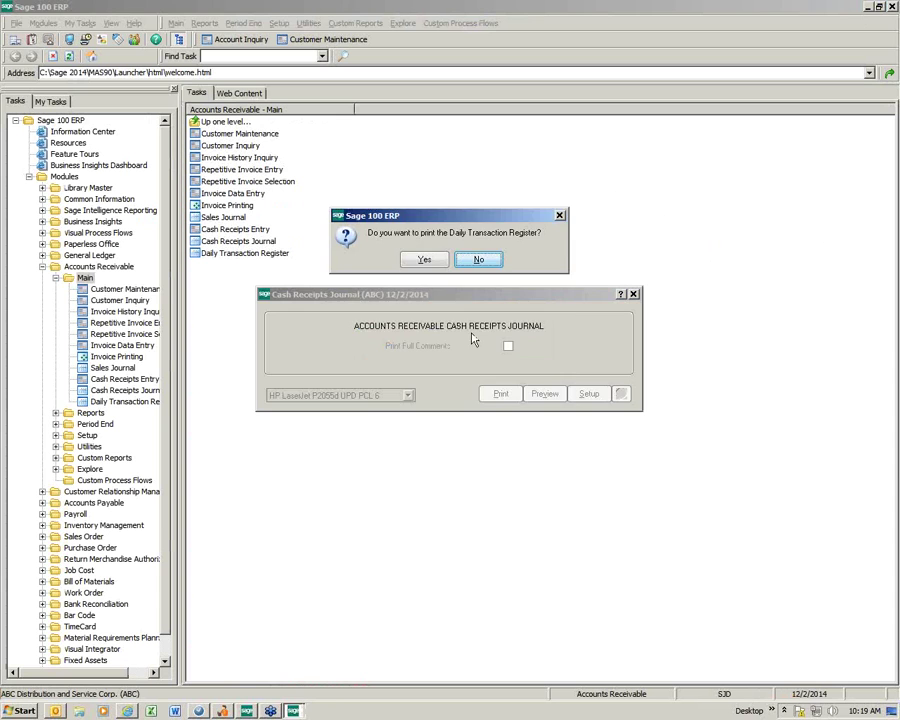
Print the Daily Transaction Register, review it and update it to the general ledger
click(424, 259)
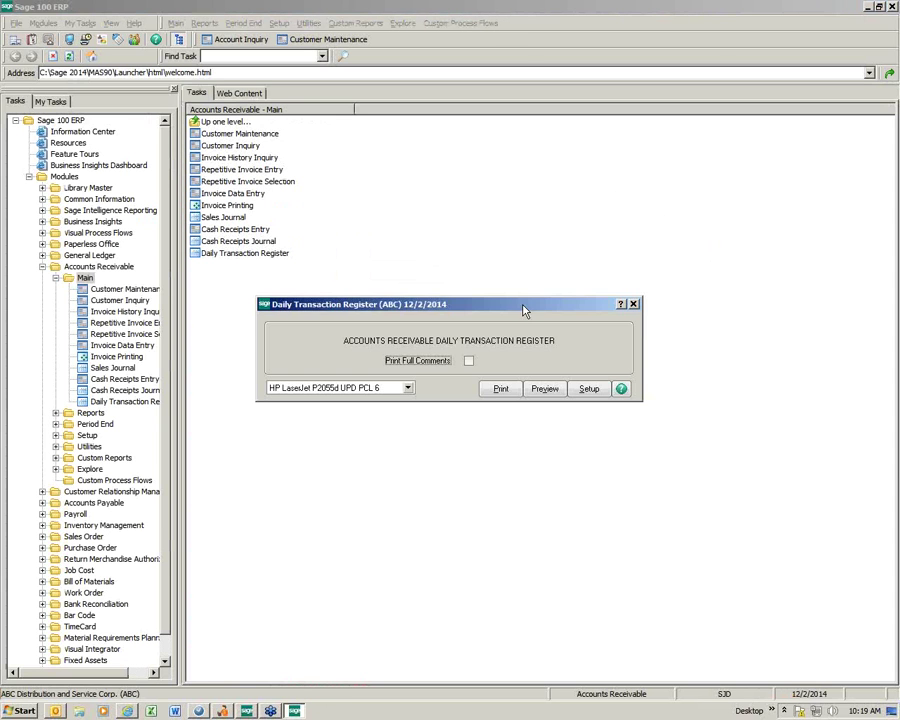
click(503, 390)
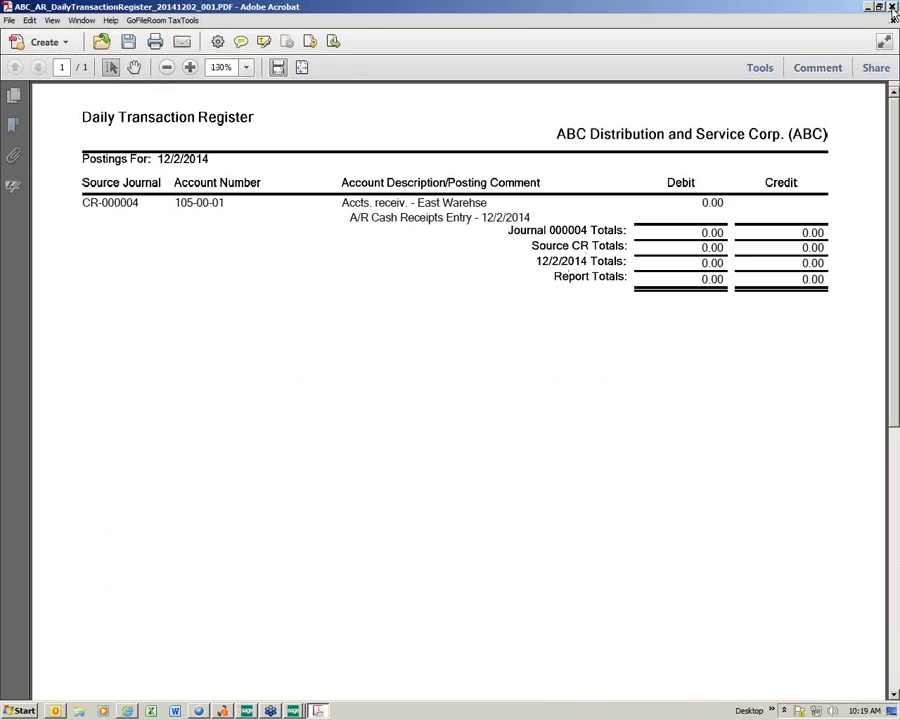
key(ctrl+q)
click(419, 259)
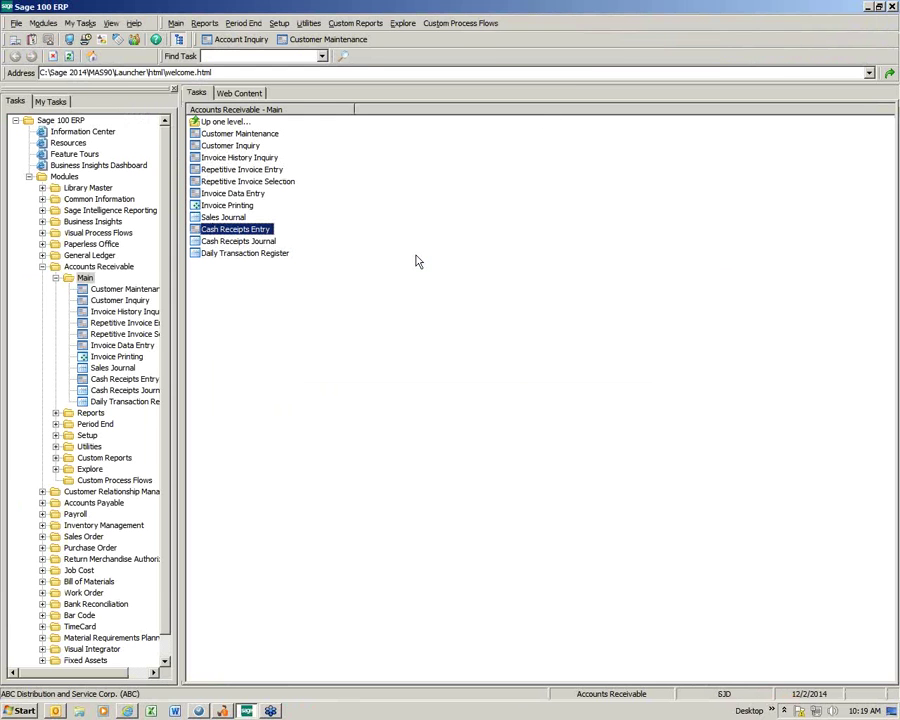
Open Maverick Papers in Customer Maintenance and examine the payment transactions on invoice 0100058 and credit memo 0100060
click(325, 39)
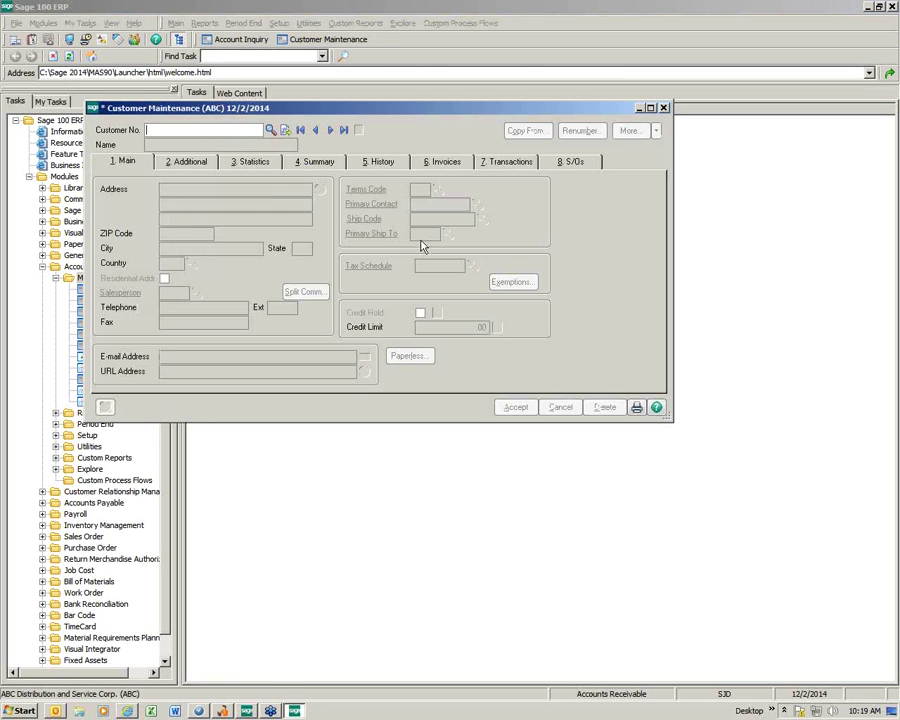
click(270, 130)
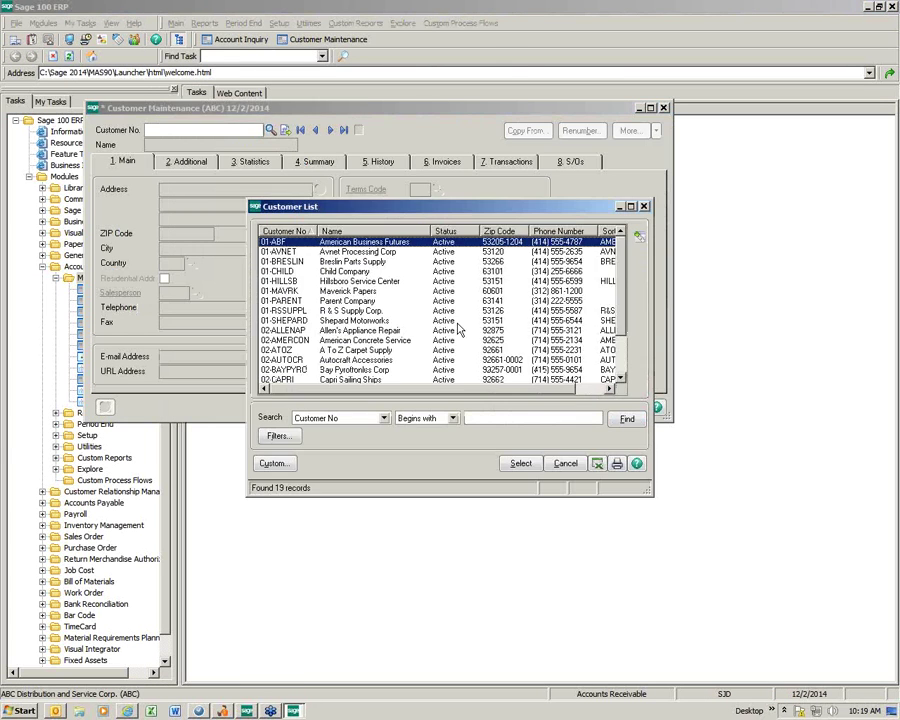
double_click(370, 290)
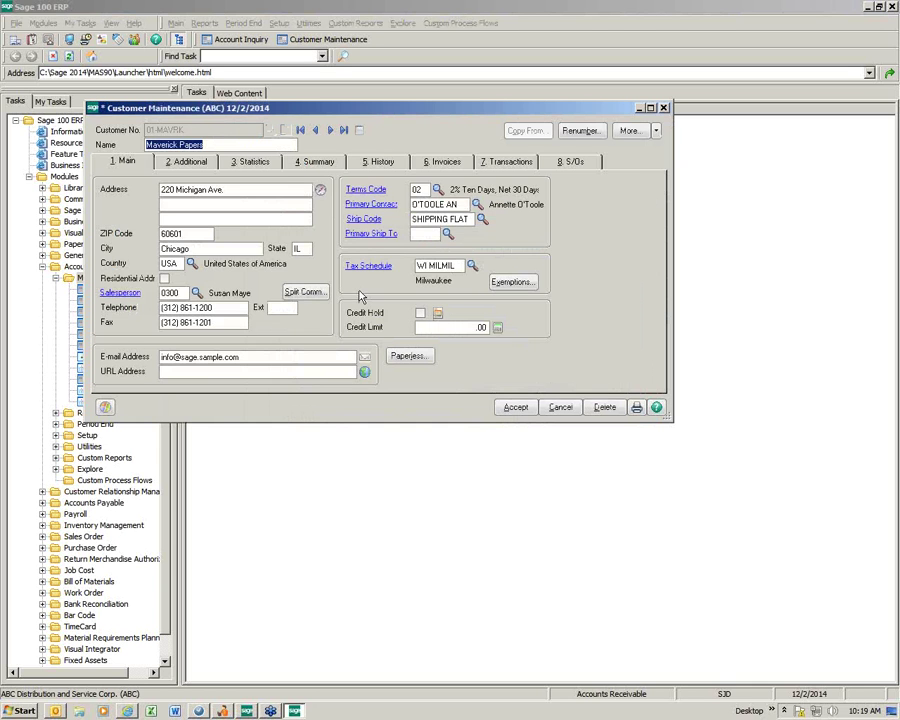
click(441, 161)
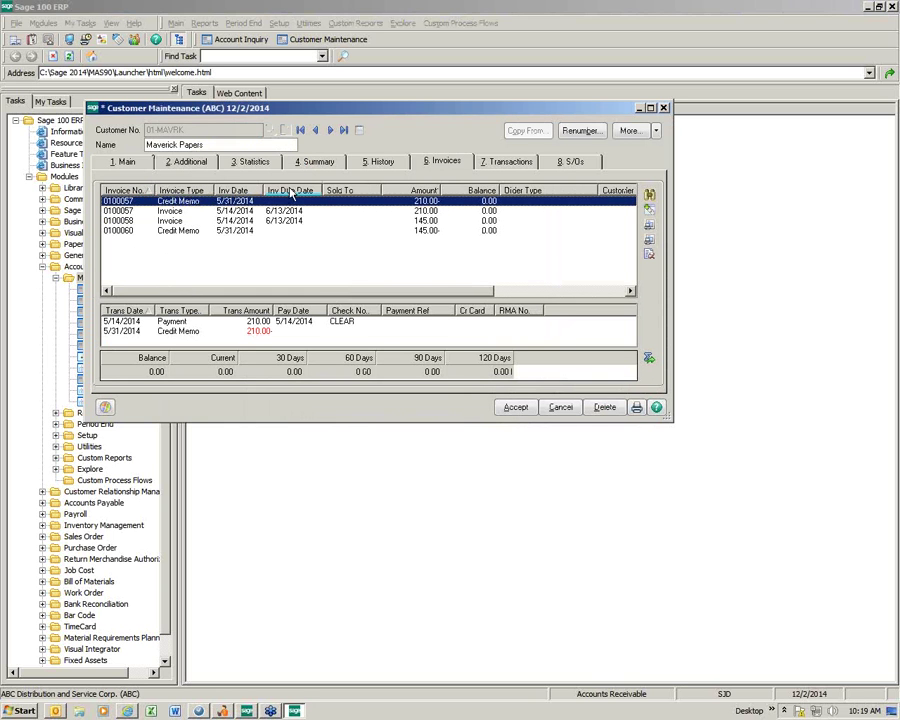
click(428, 221)
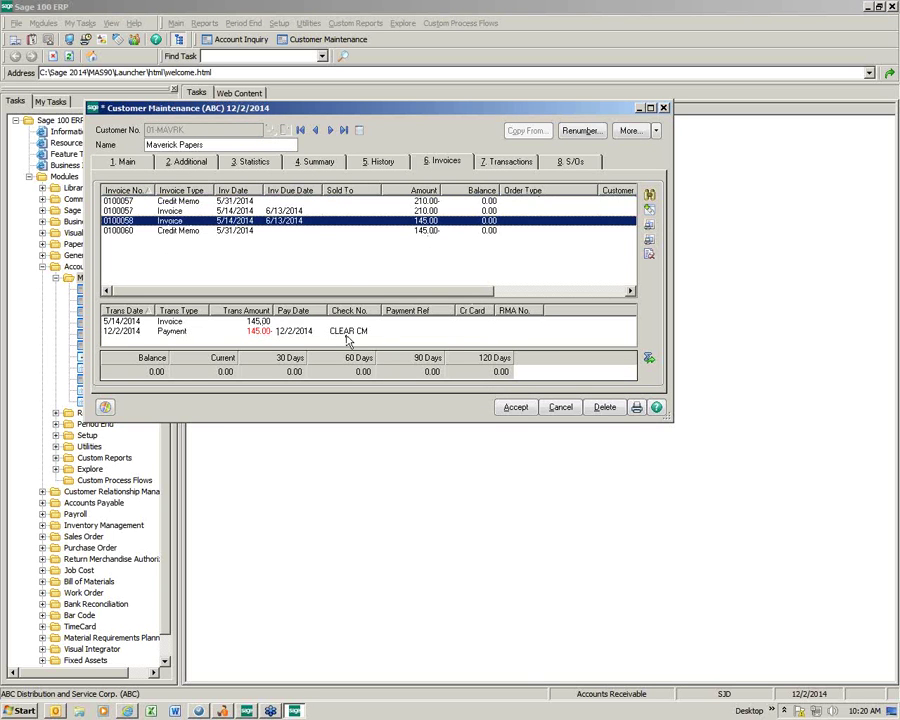
click(434, 231)
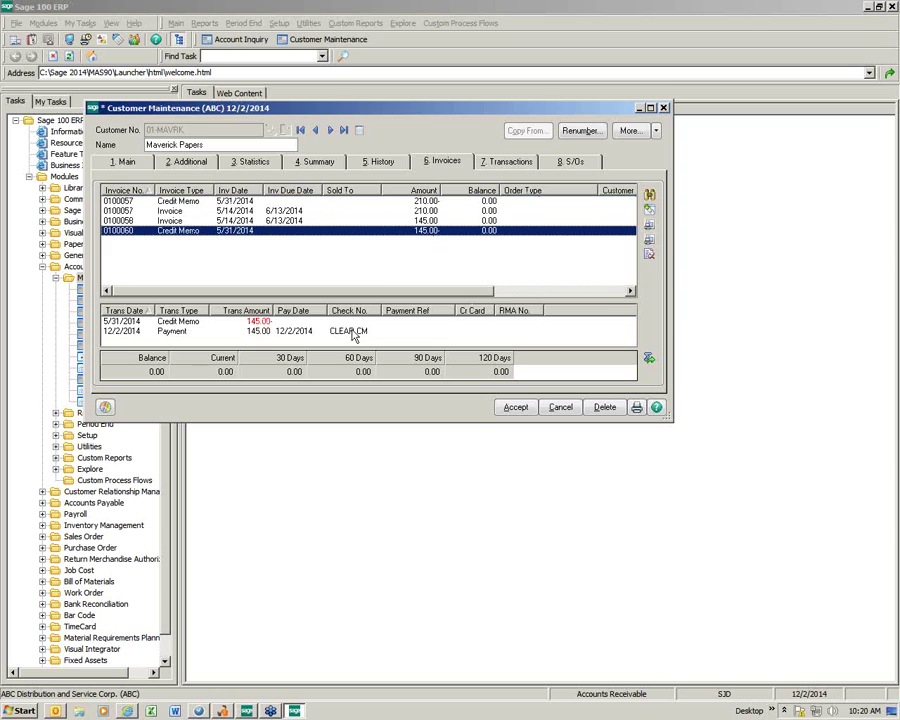
Try to preview a customer statement for Maverick Papers using the Plain form template
click(649, 242)
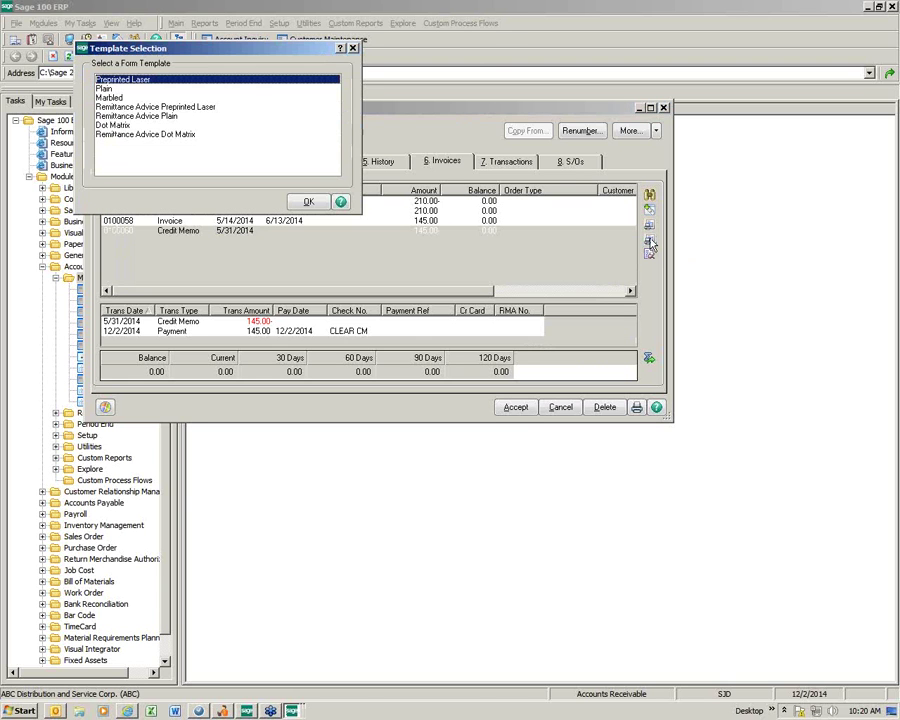
click(108, 89)
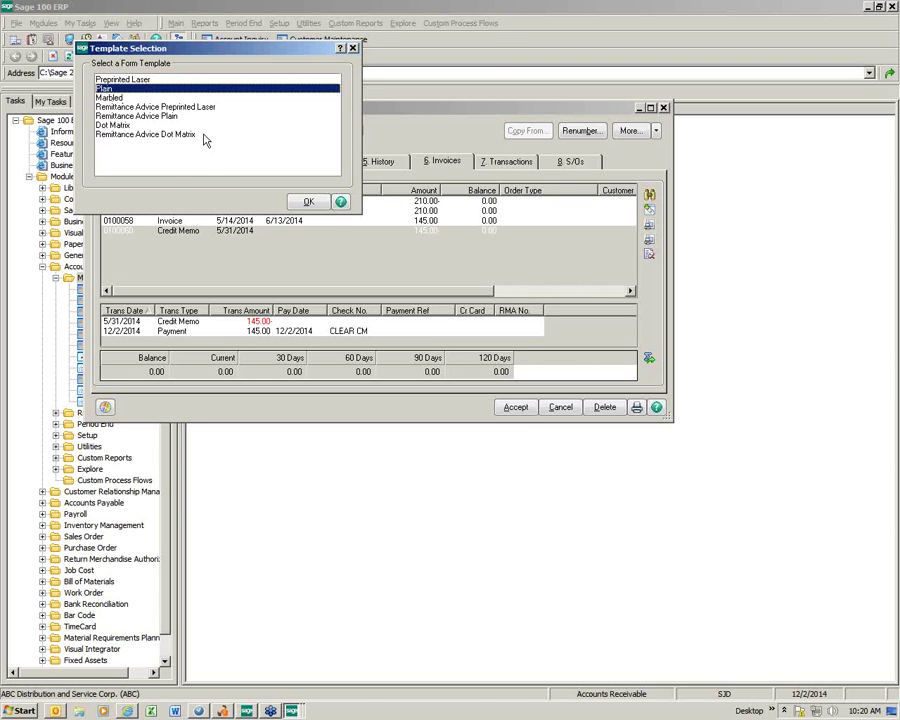
click(308, 201)
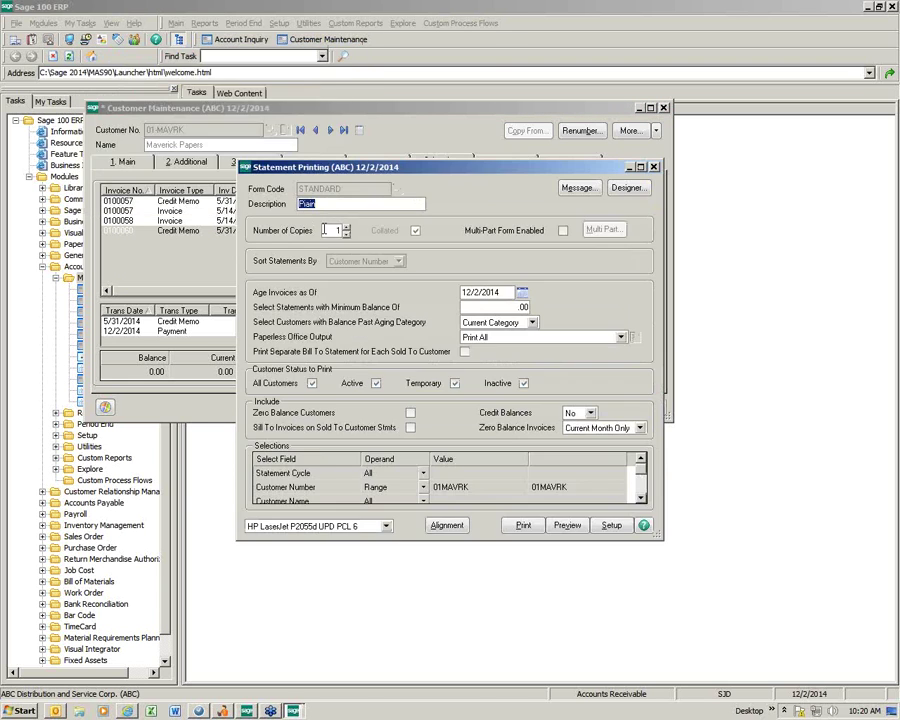
click(566, 524)
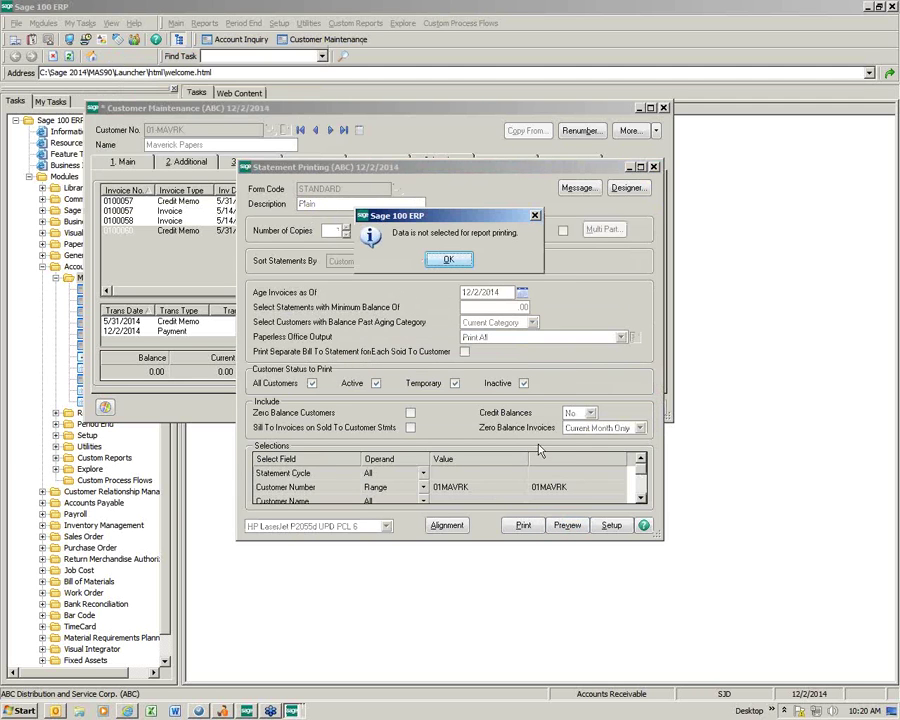
click(449, 259)
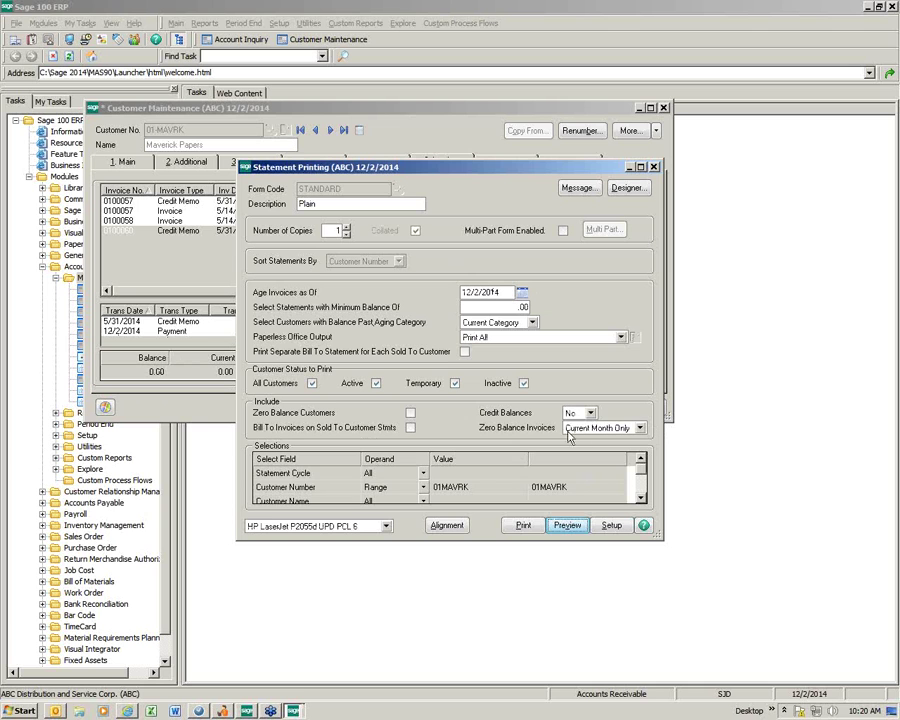
Include all zero balance invoices and zero balance customers, preview the statement's CLEAR CM payment lines, and close the customer record
click(640, 428)
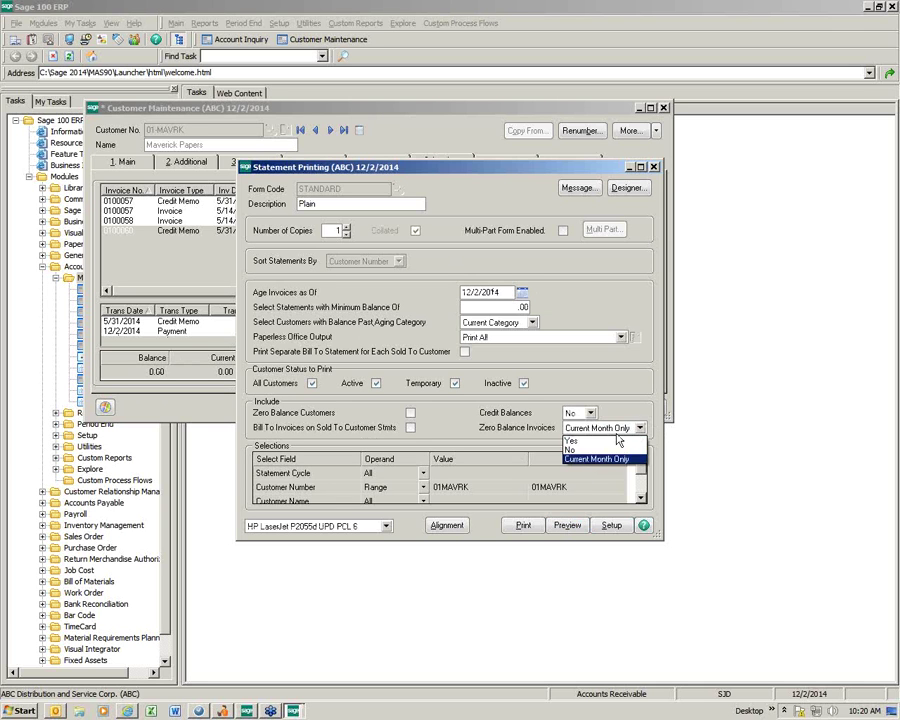
click(617, 441)
click(572, 529)
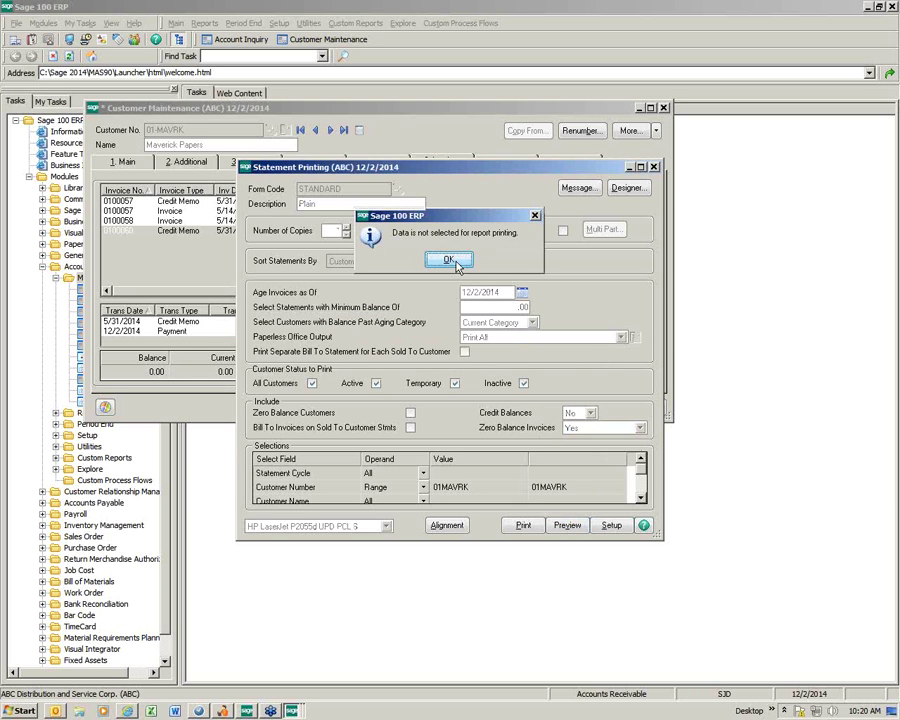
click(449, 260)
click(410, 412)
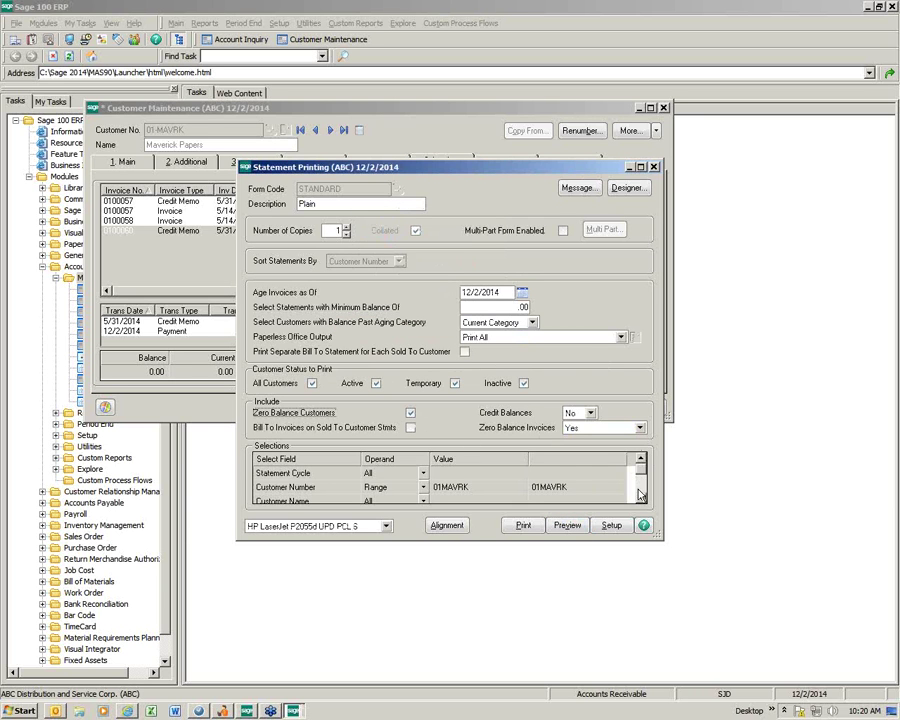
click(567, 525)
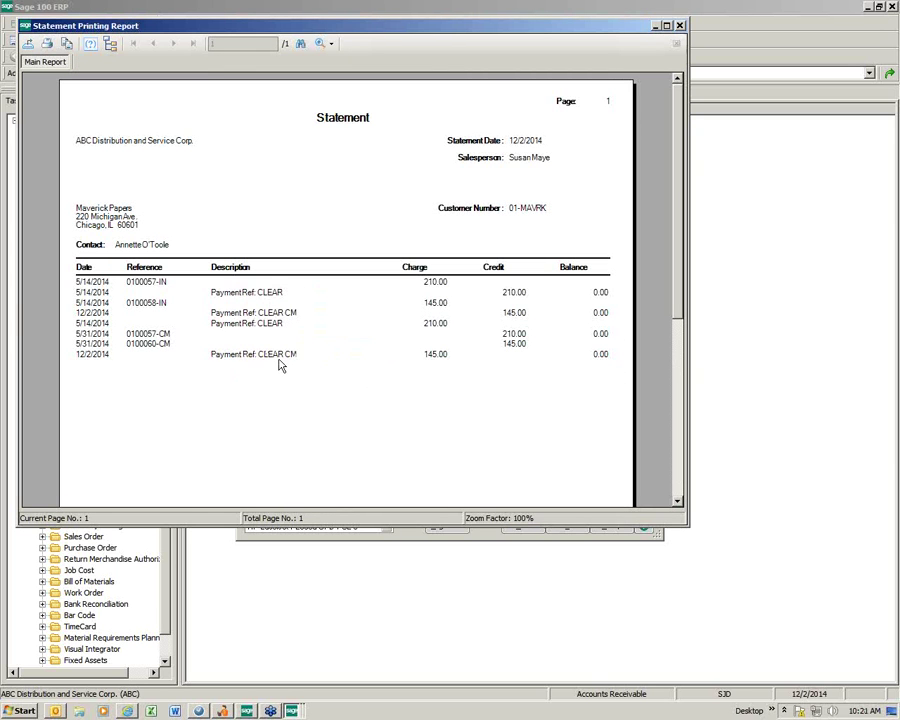
click(288, 313)
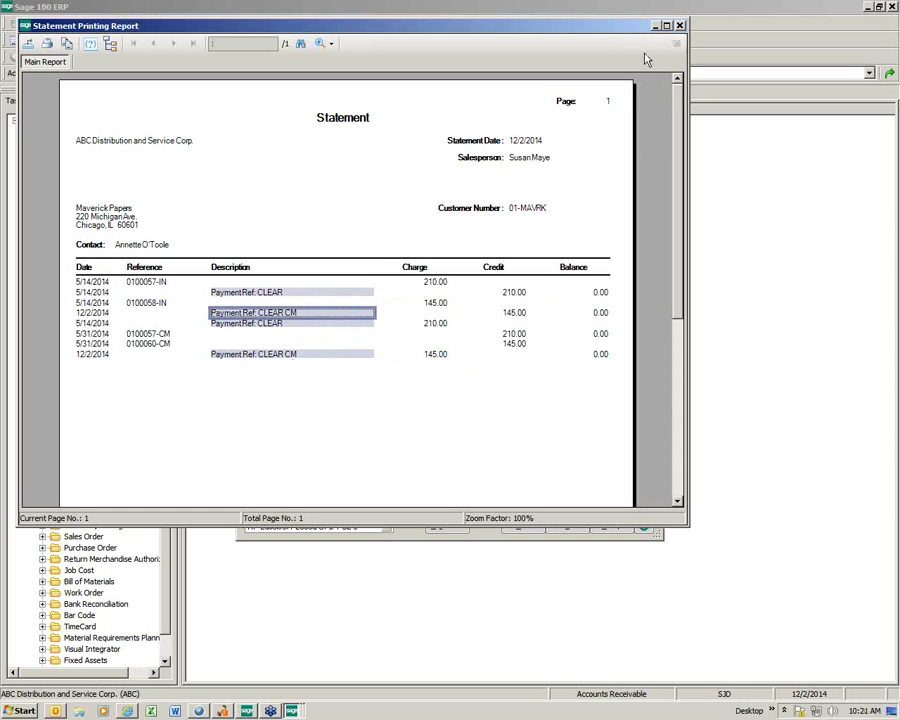
click(679, 26)
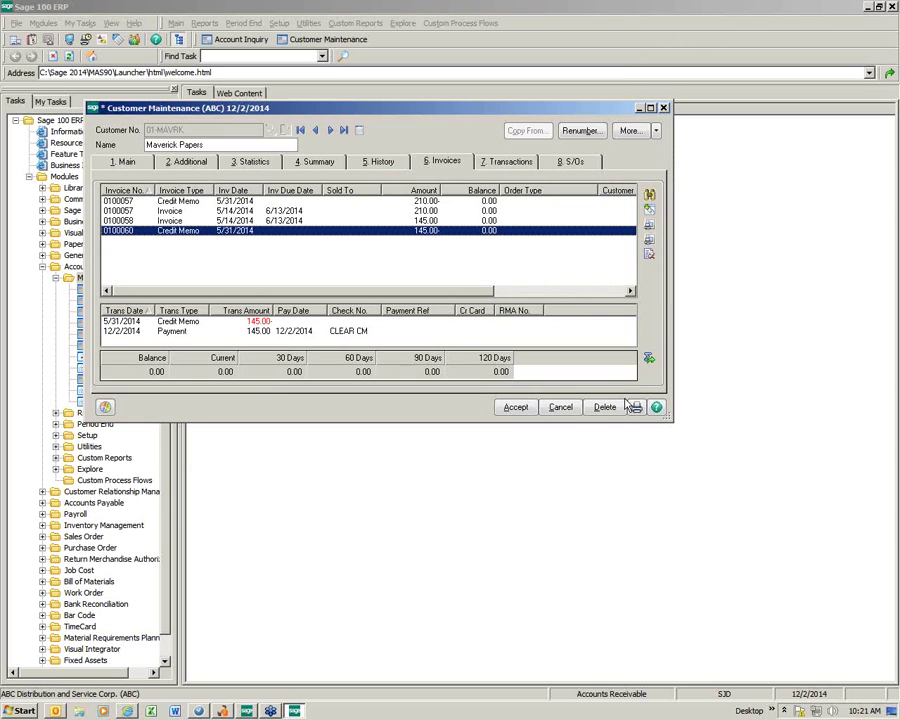
click(530, 407)
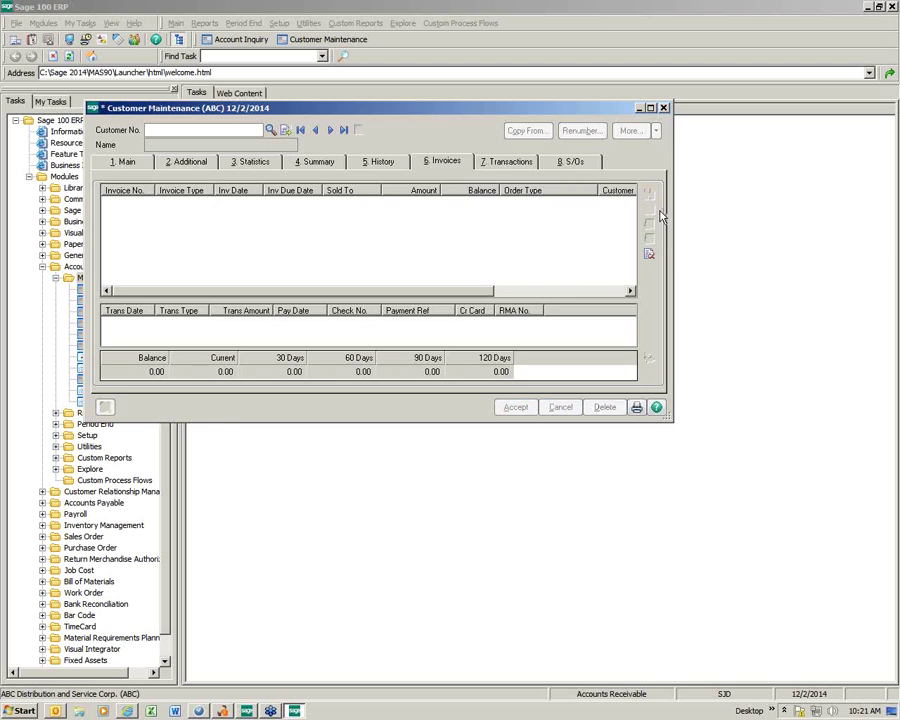
click(663, 107)
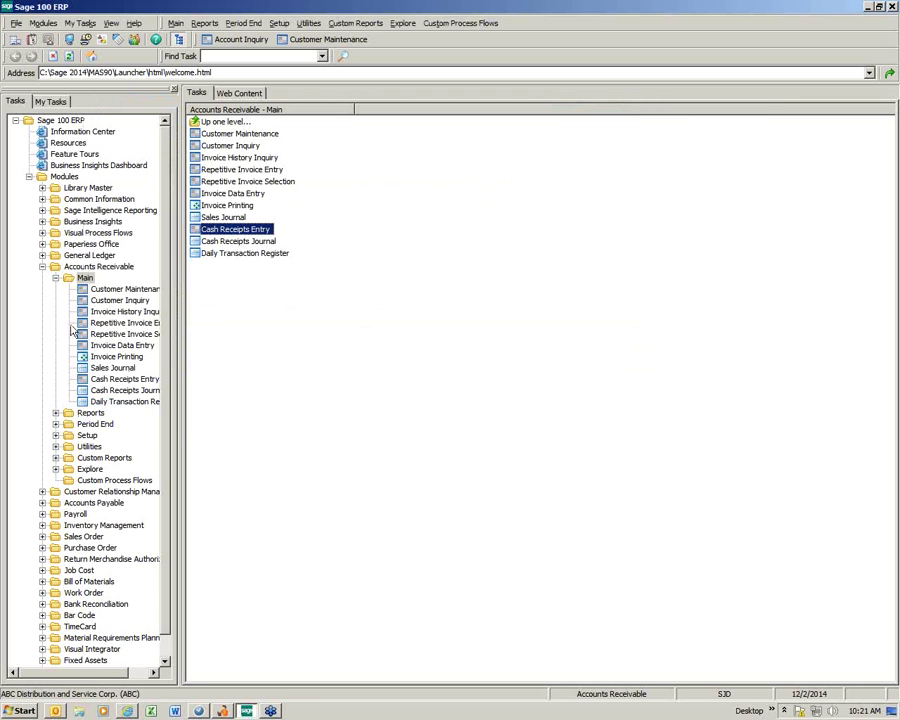
click(91, 413)
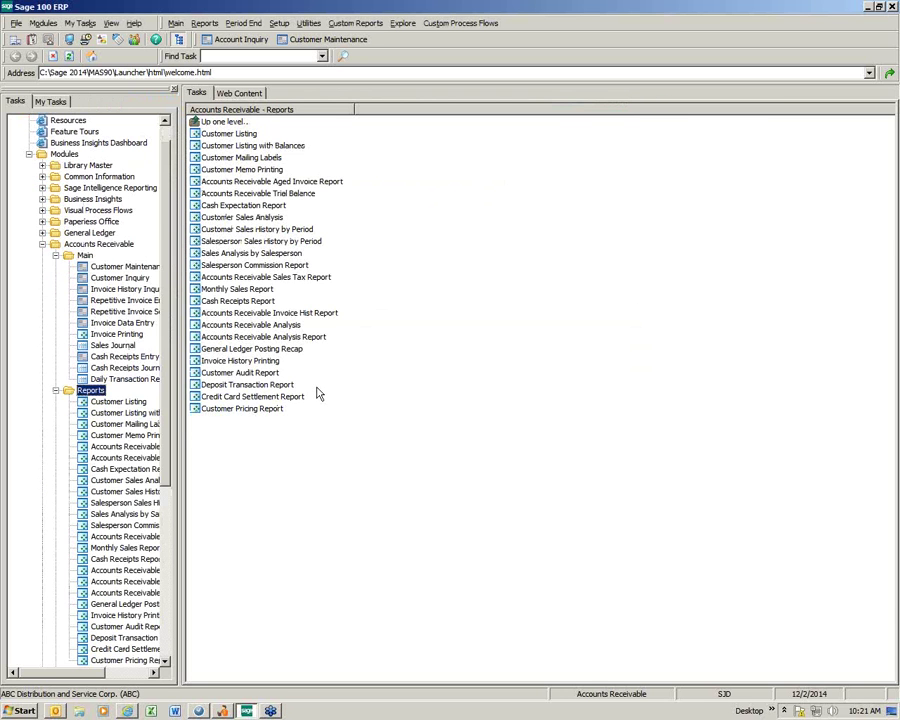
click(55, 390)
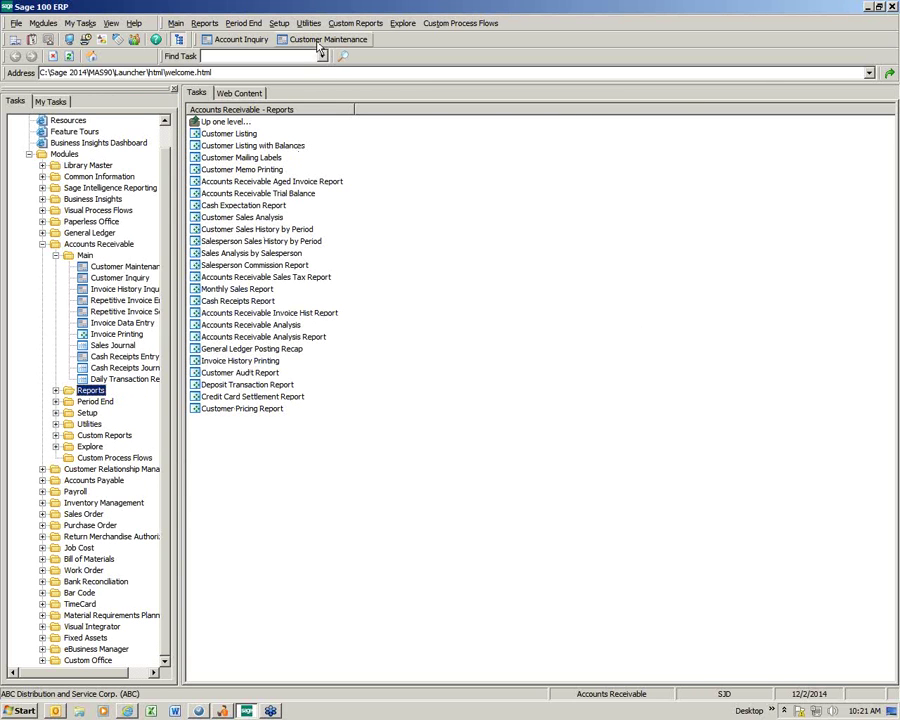
Look up Jellco Packing in Customer Maintenance, review its open invoices and credit memo, and close the record
click(232, 39)
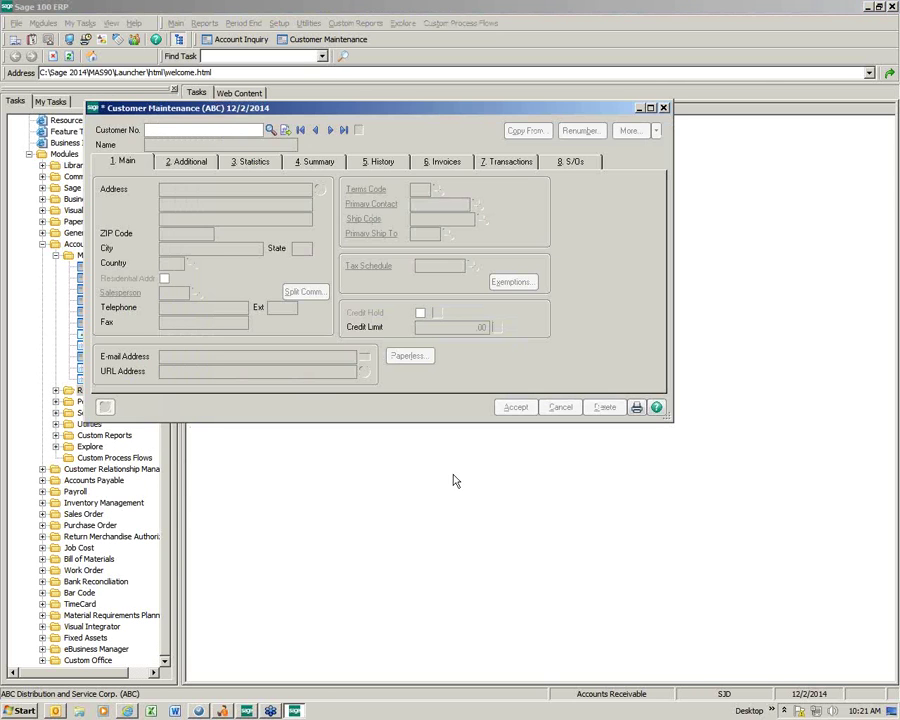
click(270, 130)
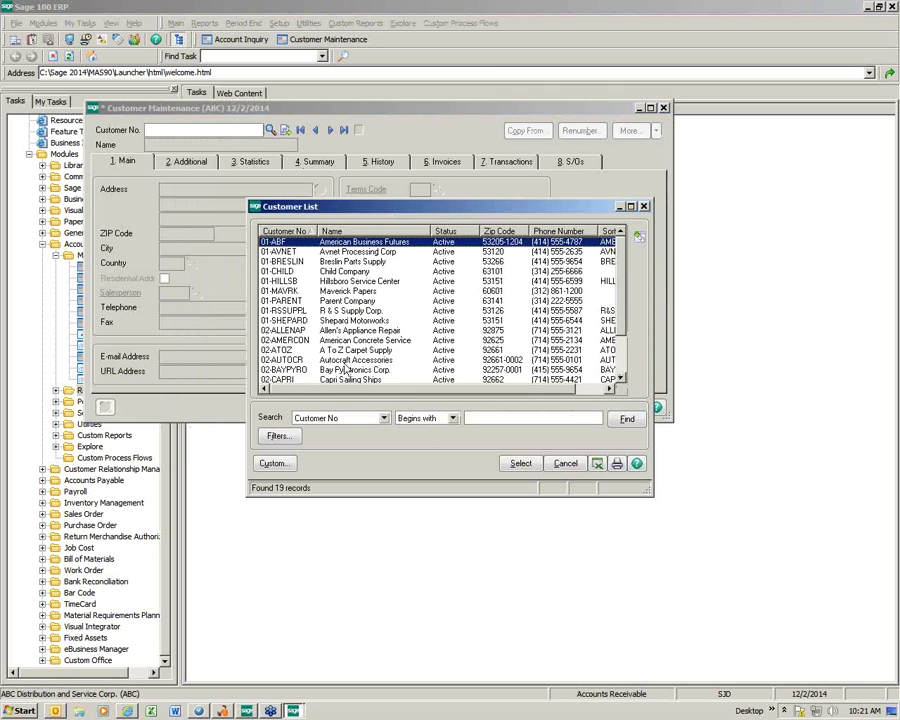
scroll(340, 378, down, 1)
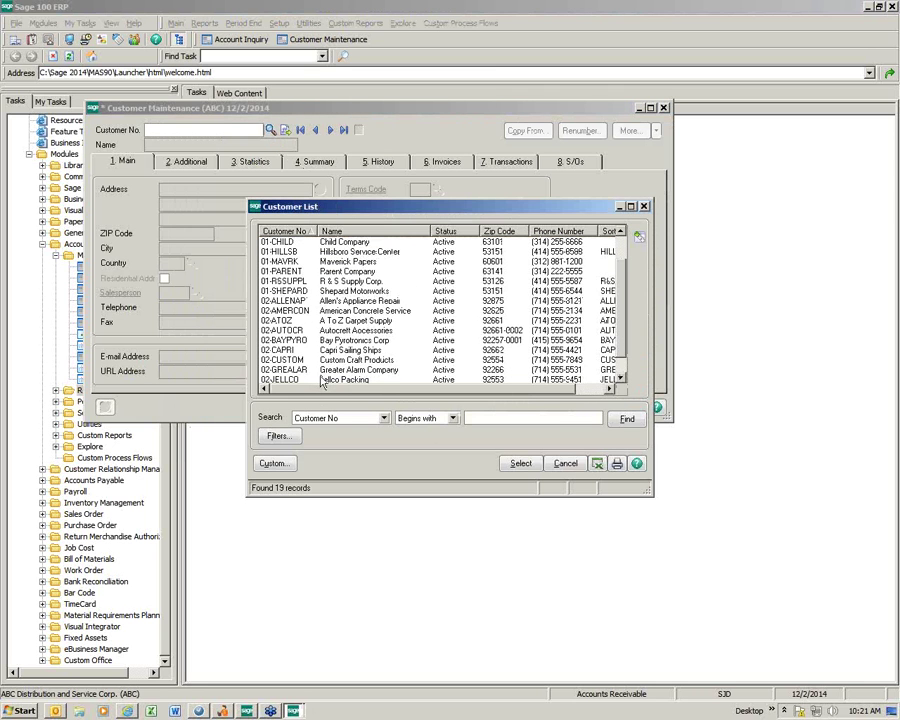
double_click(322, 382)
click(446, 161)
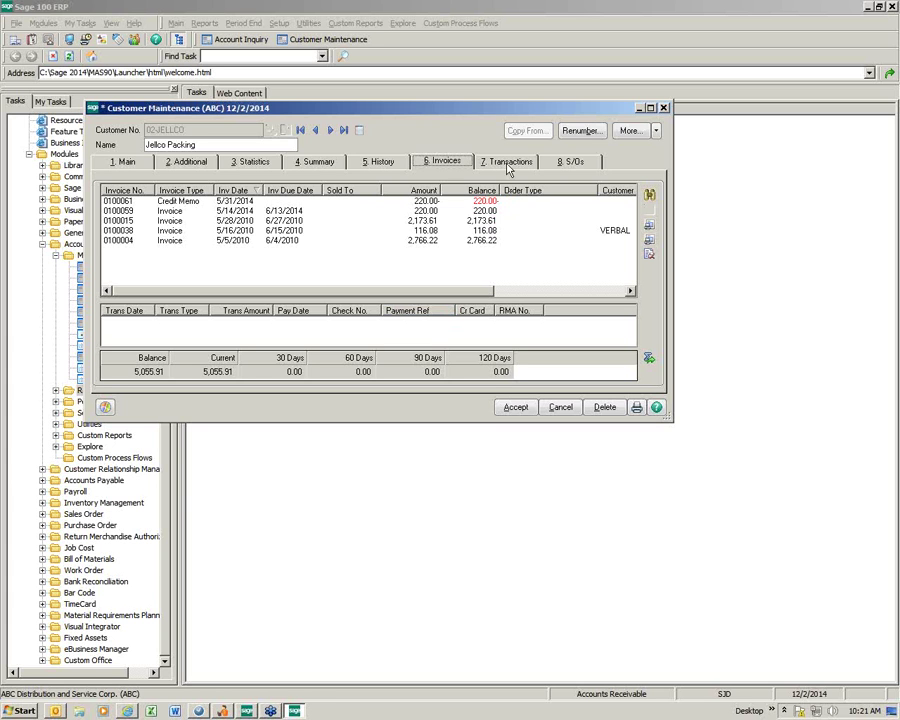
click(663, 108)
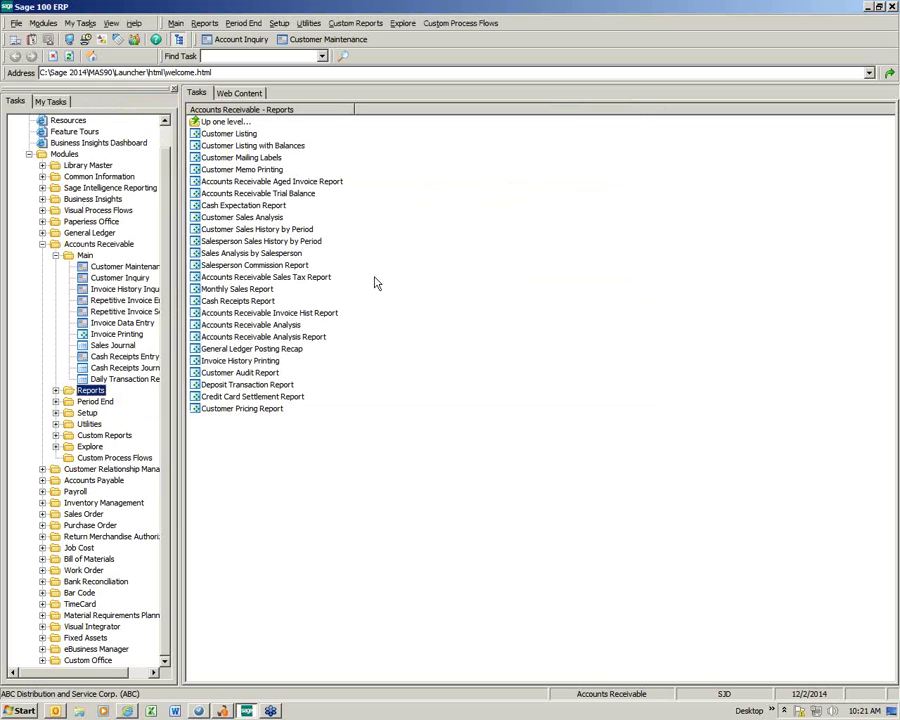
Start the period-end task Match Credits to Open Invoices and set credits to apply by Invoice Date
click(95, 402)
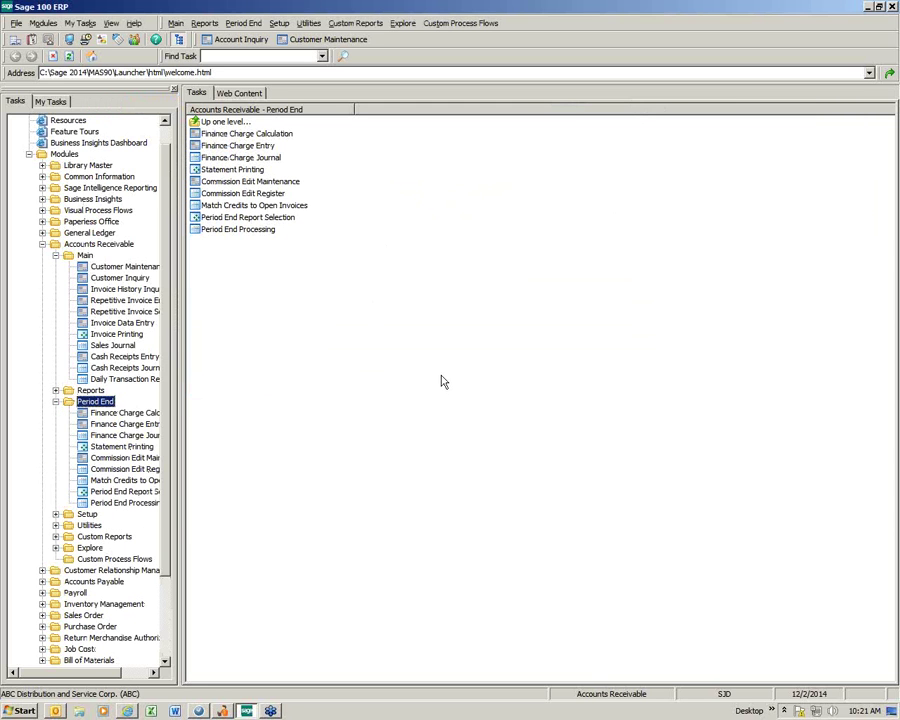
click(252, 207)
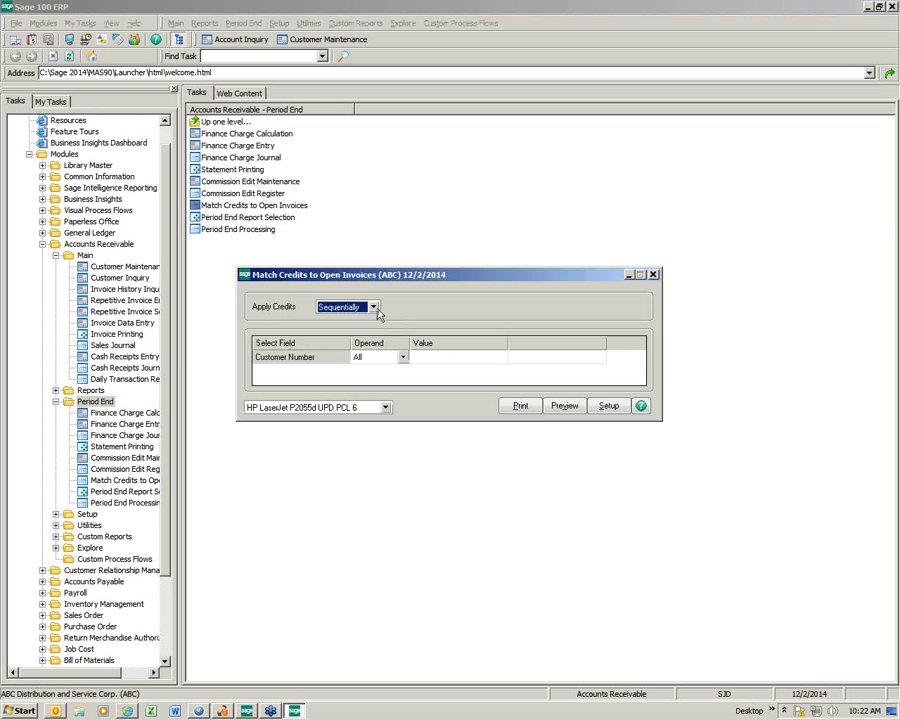
click(373, 307)
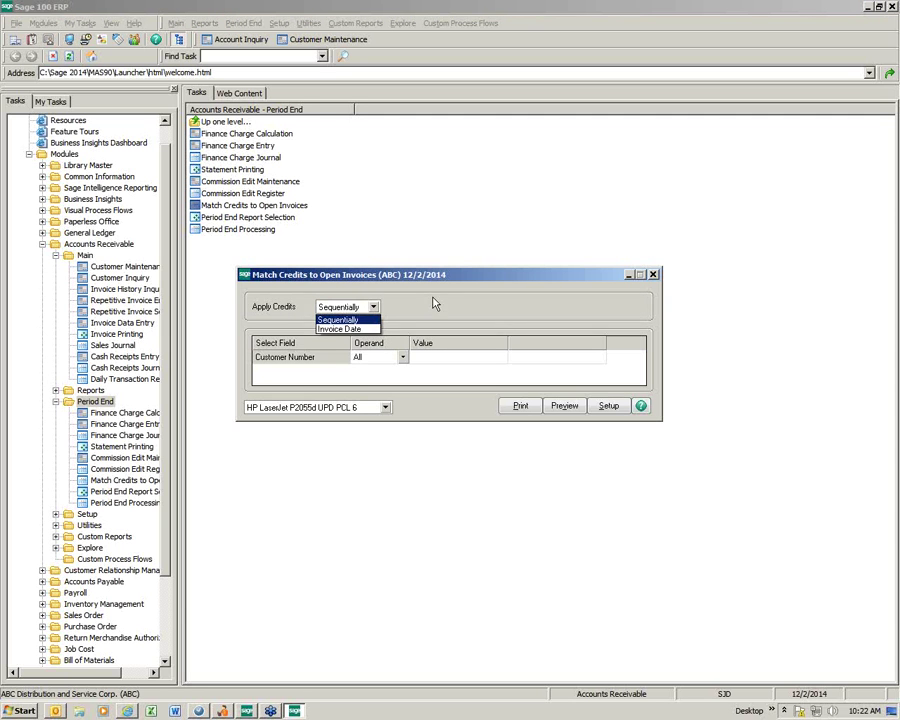
click(339, 328)
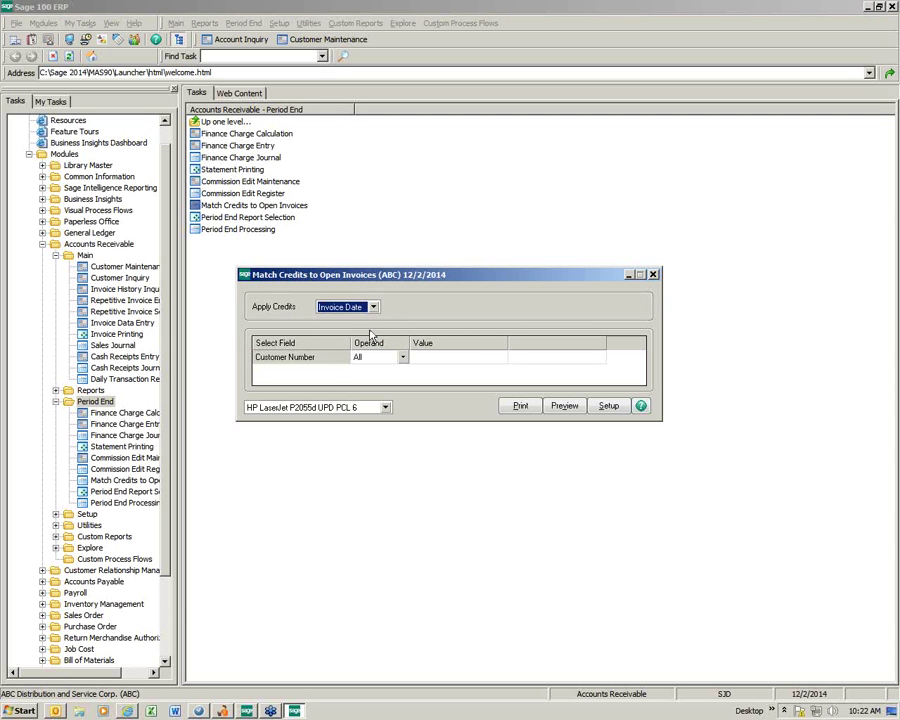
Restrict the credit matching to customer number equal to Jellco Packing and print the Match Credits to Open Invoices report
click(476, 359)
click(499, 358)
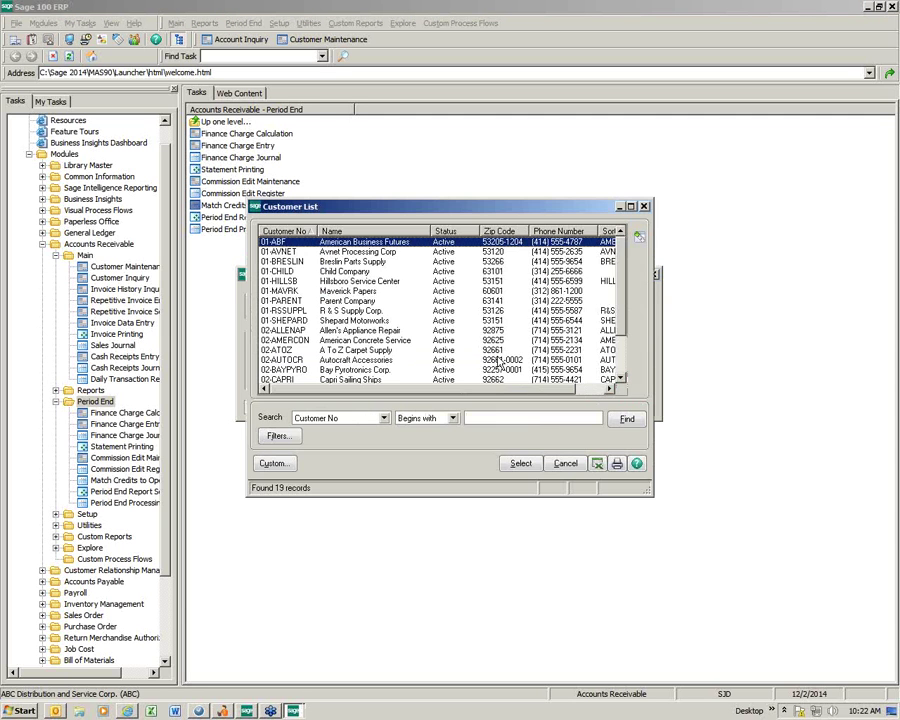
scroll(590, 368, down, 2)
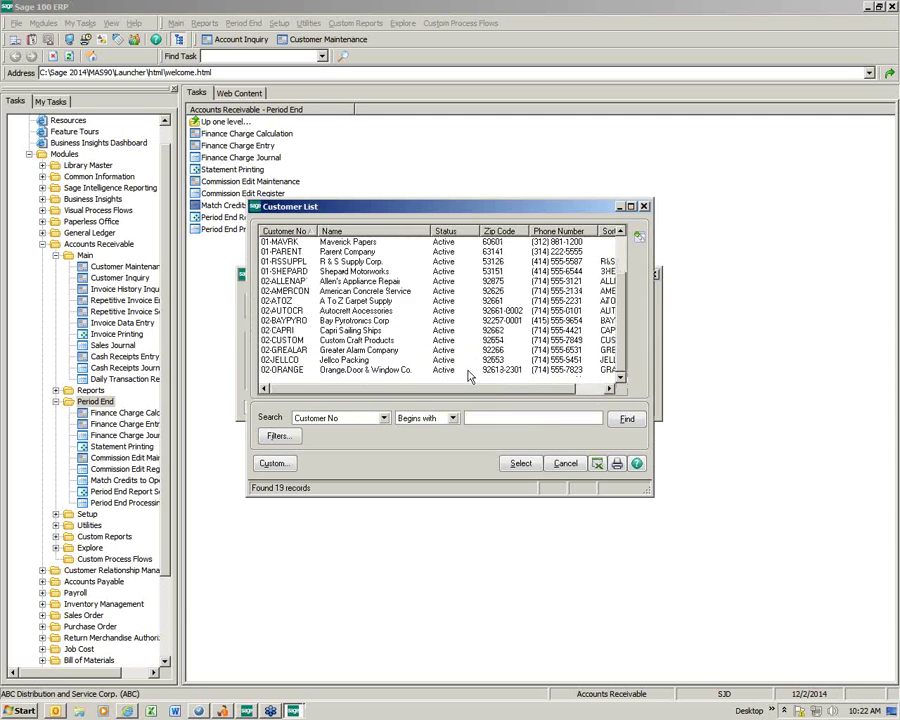
double_click(366, 362)
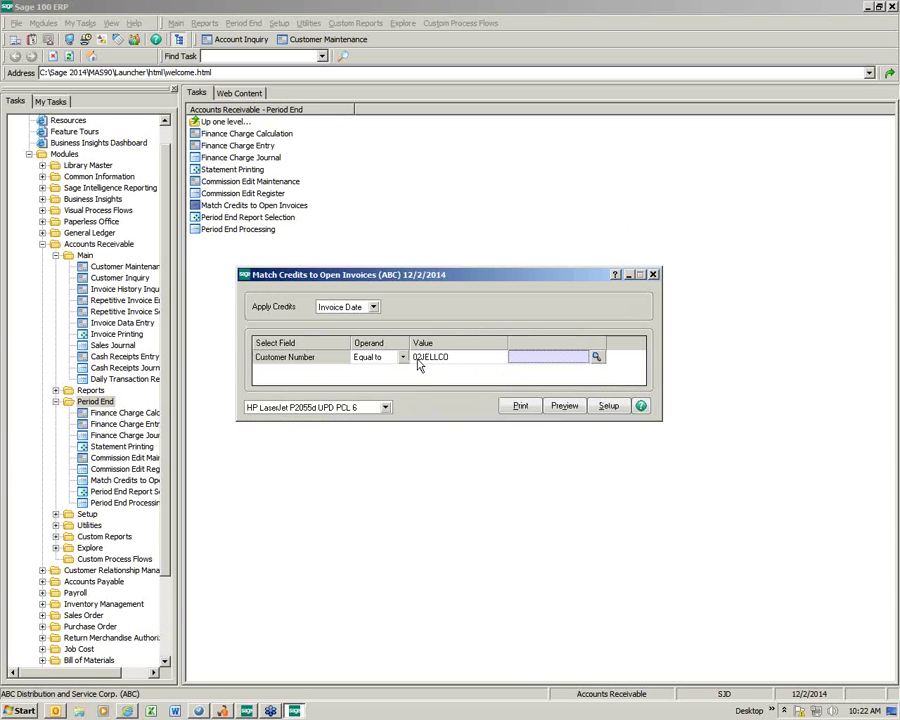
click(524, 408)
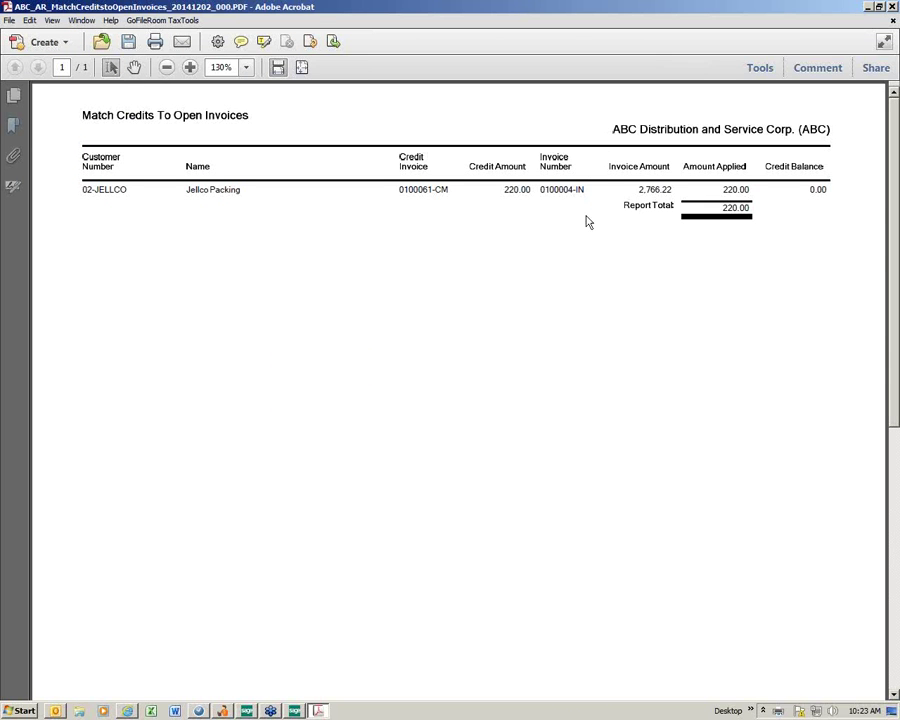
Review the report's credit memo and matched invoice, close the report, and update the open invoices
drag(503, 190, 526, 193)
drag(400, 190, 446, 194)
drag(540, 190, 683, 195)
click(893, 7)
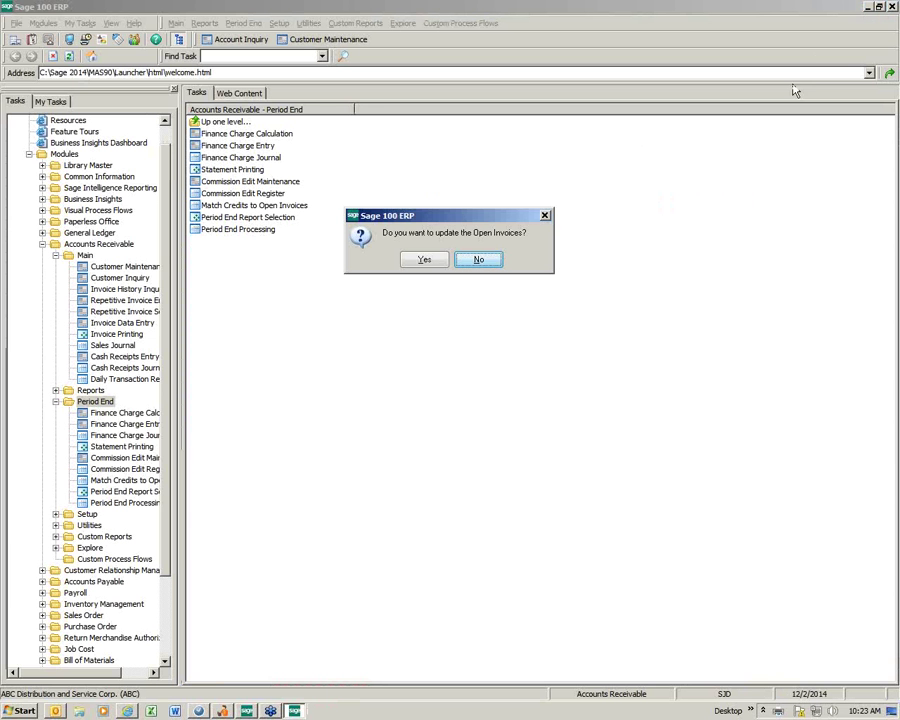
click(423, 262)
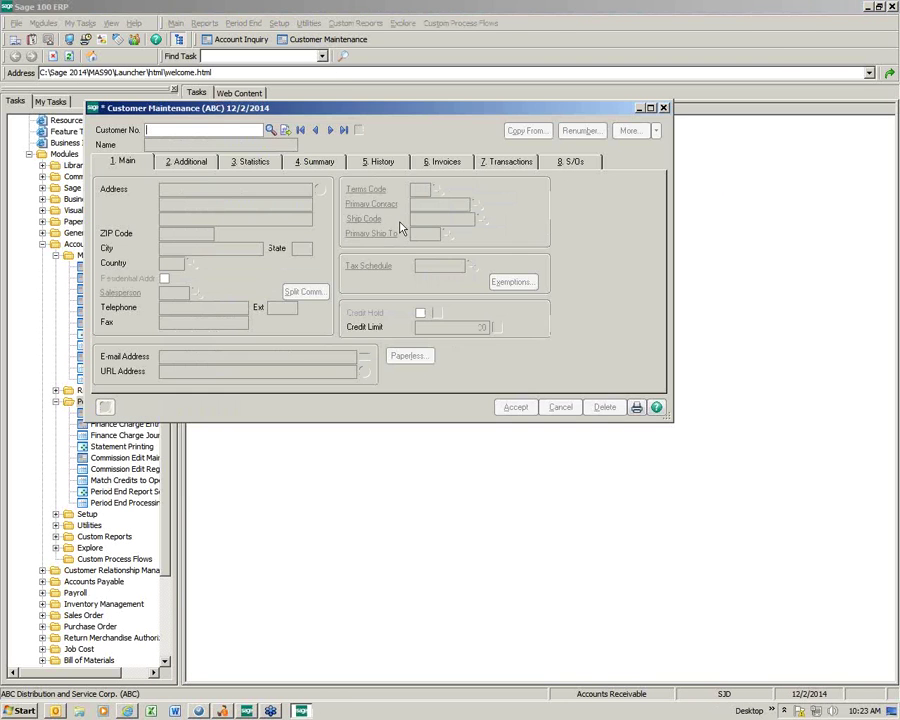
Look up Jellco Packing's invoices in Customer Maintenance, sort them by invoice number, and examine the payment applied to the oldest invoice
click(271, 131)
scroll(461, 248, down, 2)
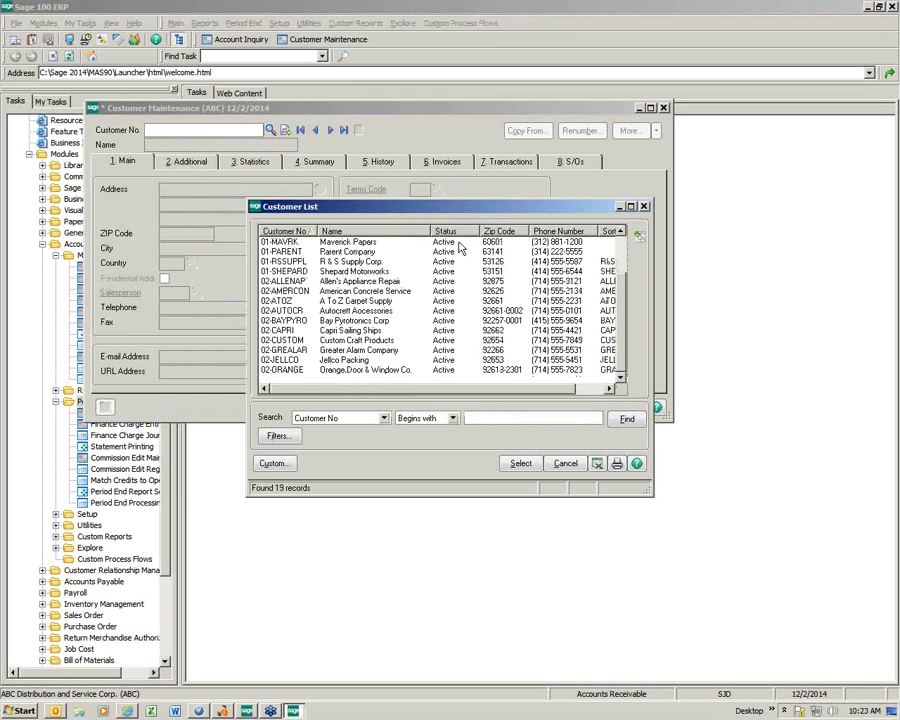
double_click(360, 360)
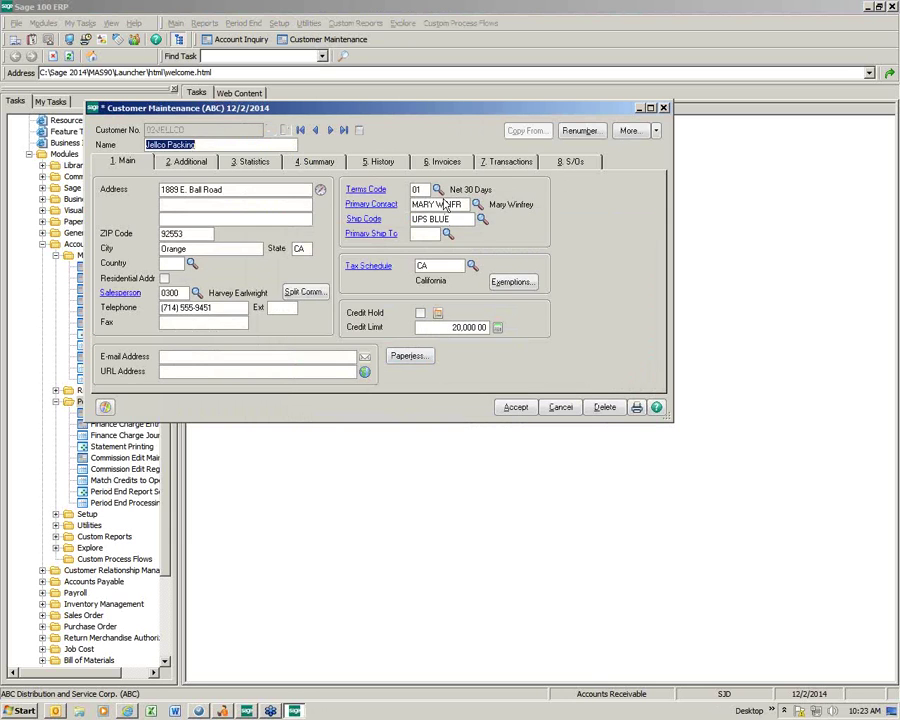
click(445, 163)
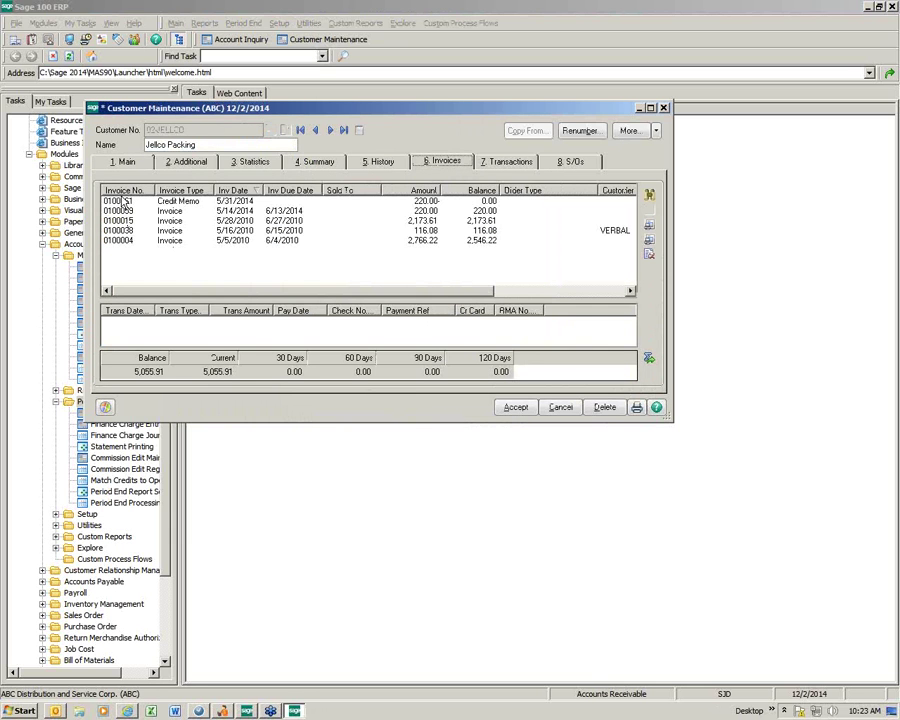
click(118, 191)
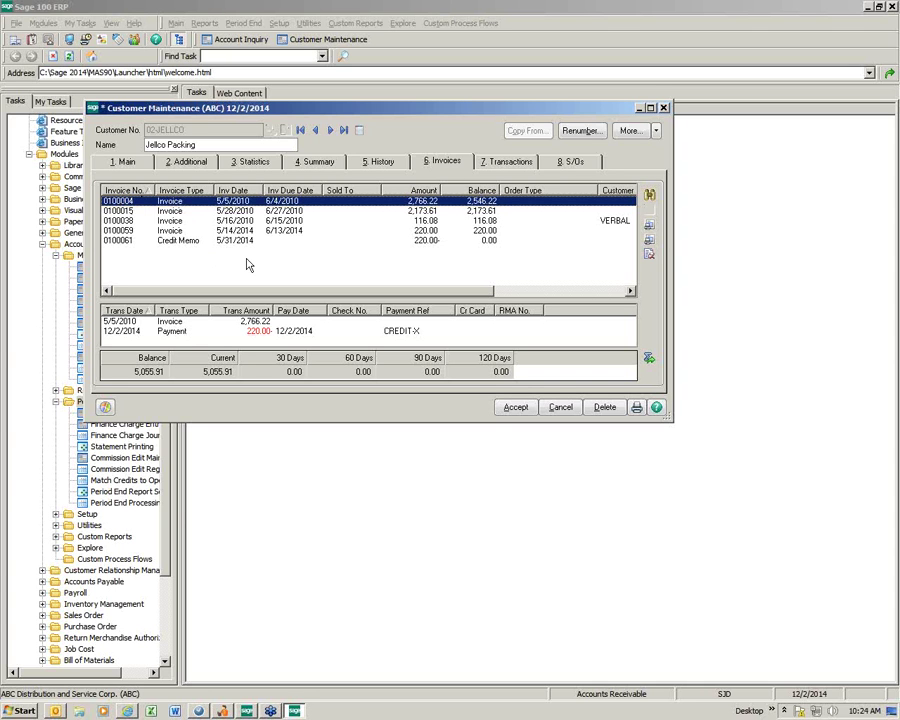
click(396, 333)
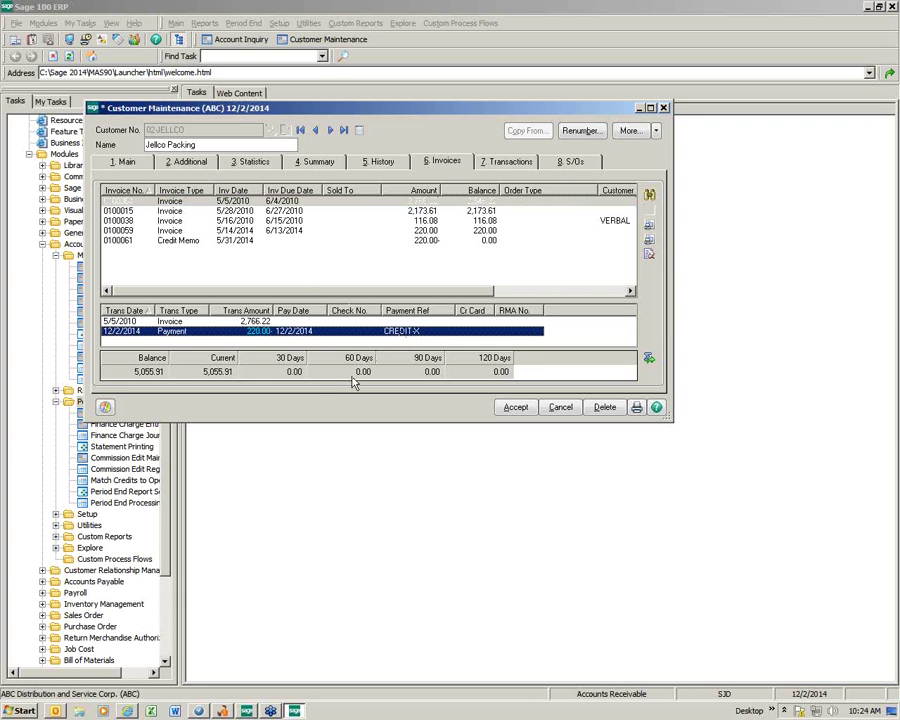
Preview Jellco Packing's customer statement using the Plain form, review its CREDIT-X payment lines, and close the preview
click(650, 244)
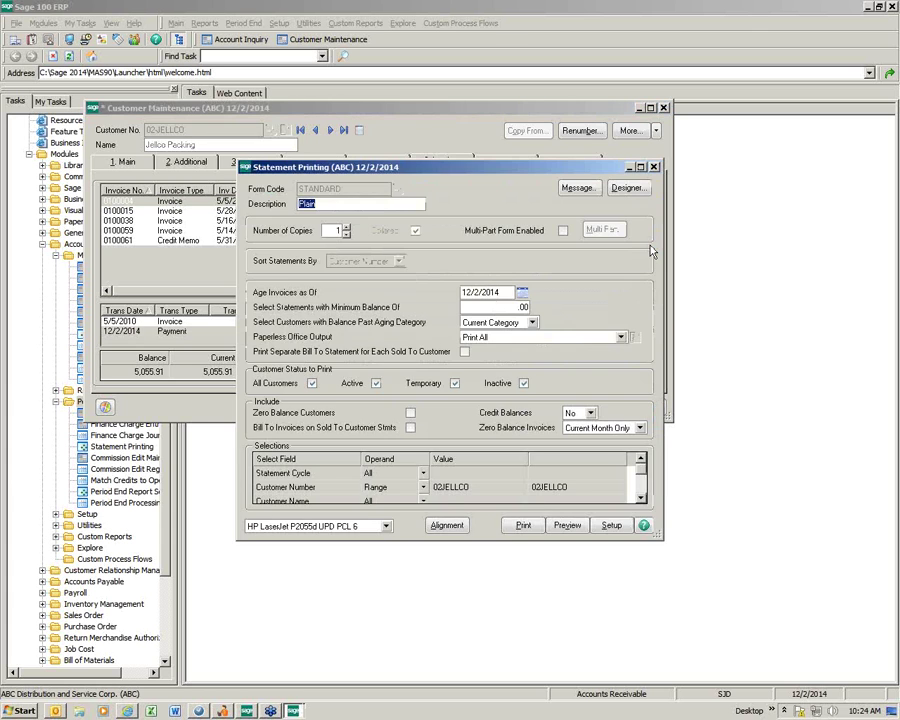
click(567, 527)
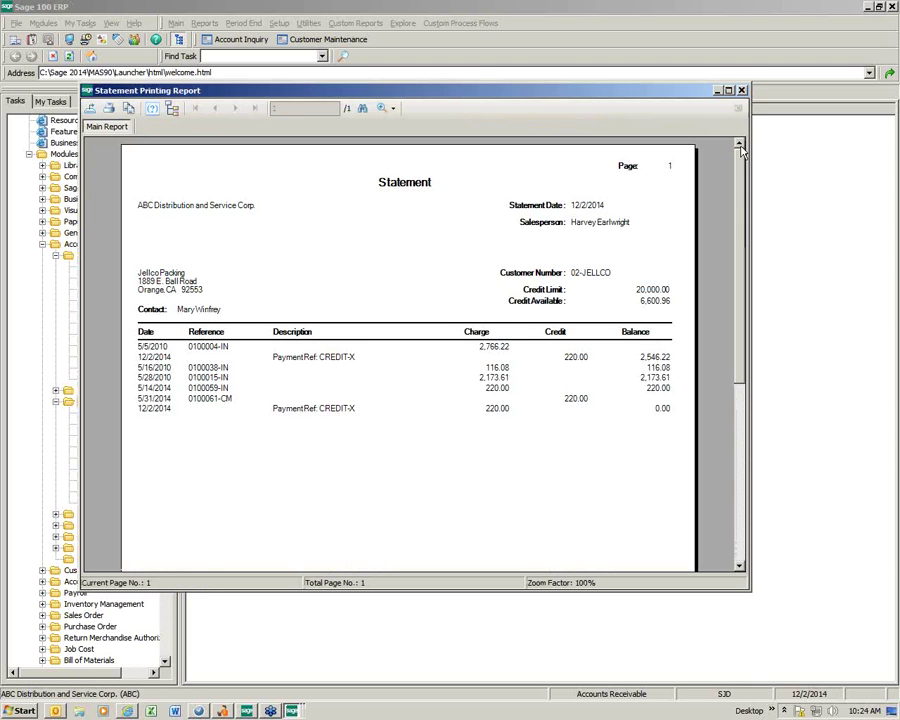
double_click(520, 90)
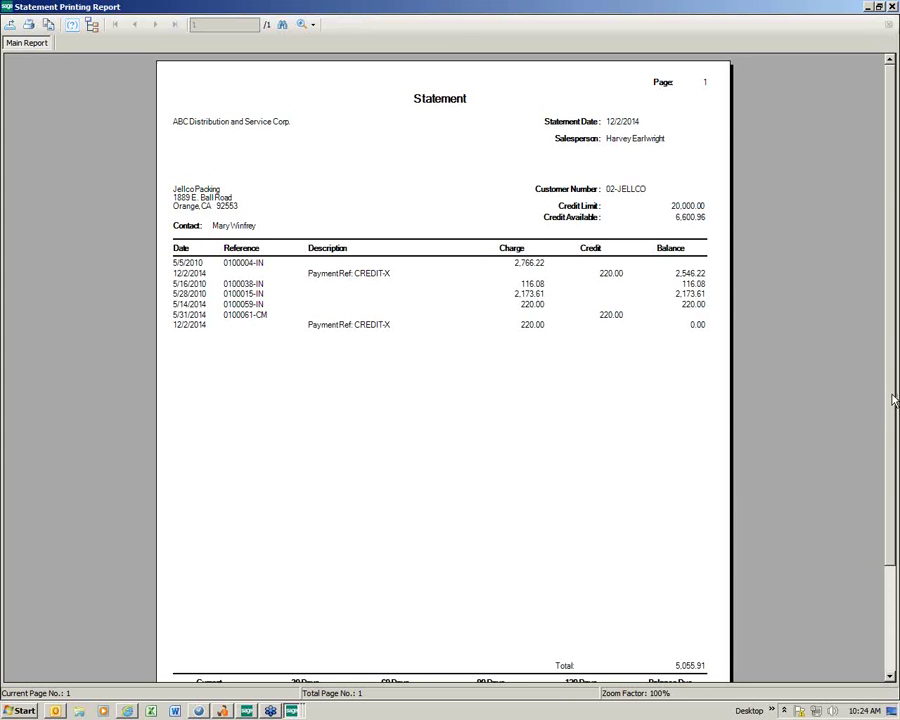
mouse_move(889, 404)
mouse_down()
mouse_move(897, 490)
mouse_move(880, 386)
mouse_up()
click(895, 8)
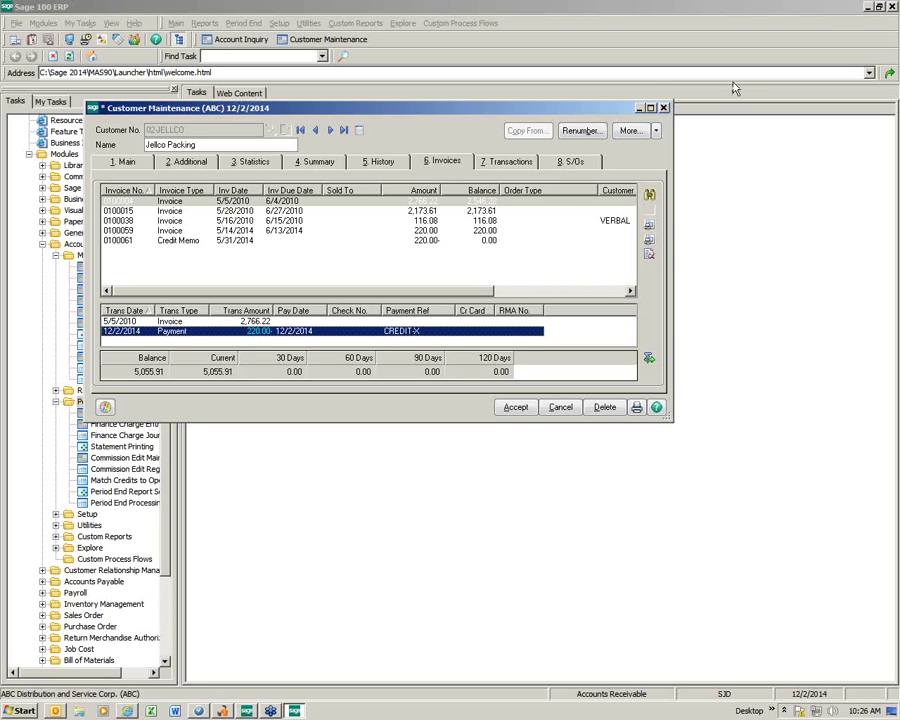
click(805, 110)
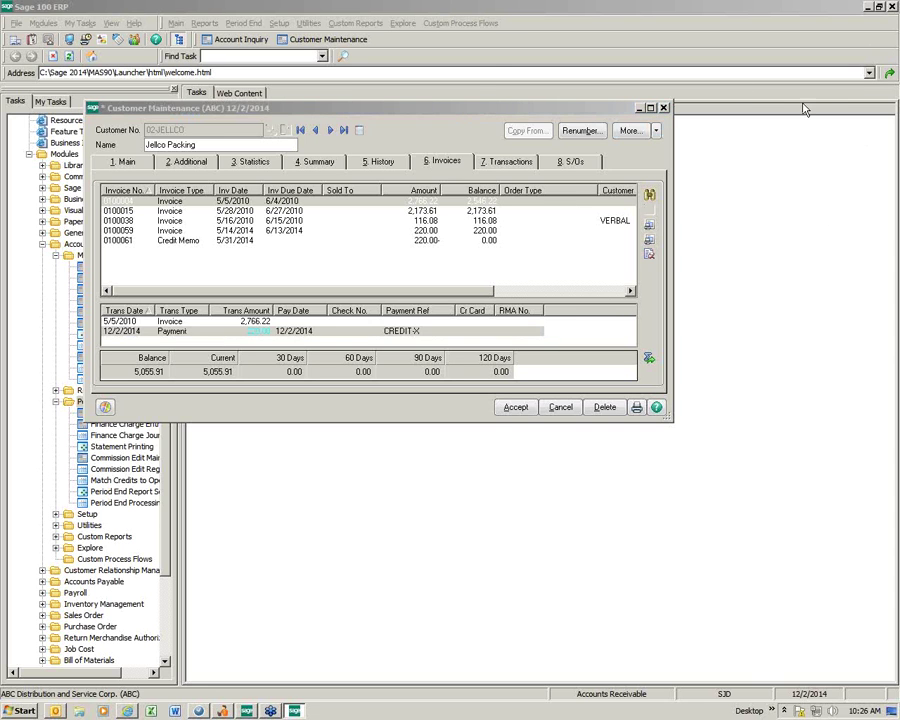